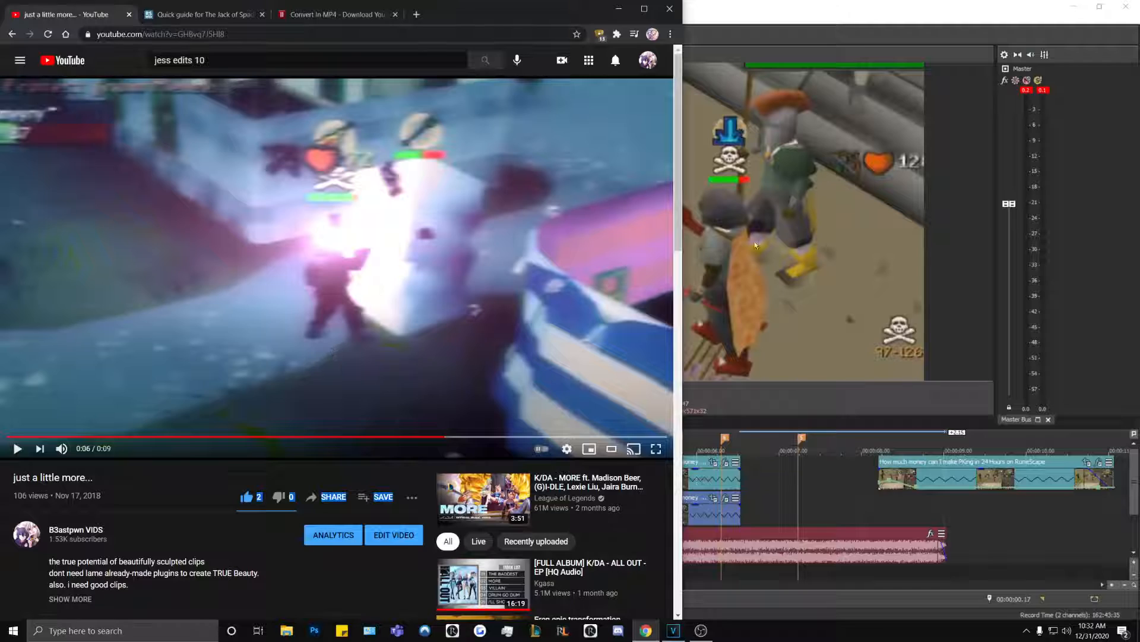
# Step: Switch to the VEGAS Pro project and play the edit from 00:00:00.16
pyautogui.click(757, 245)
pyautogui.click(253, 477)
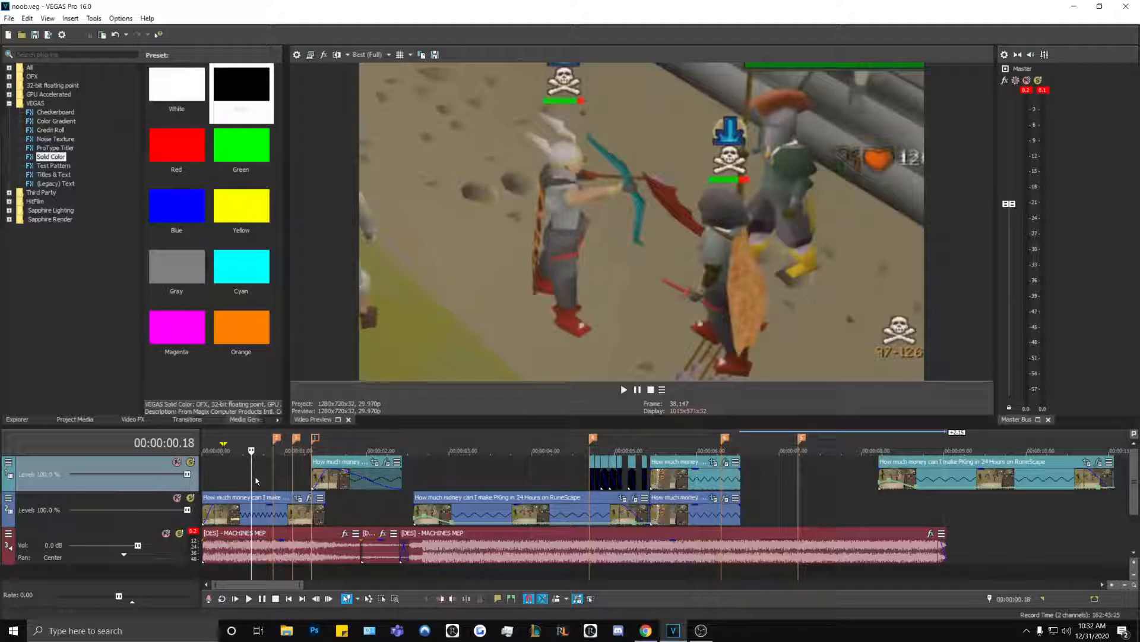
pyautogui.click(245, 479)
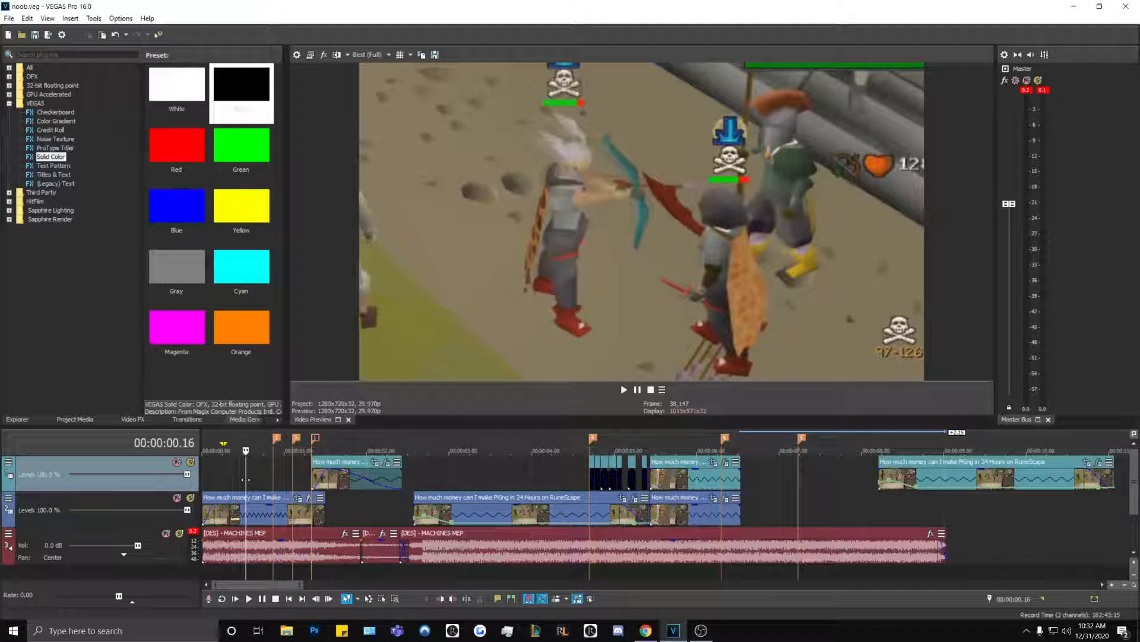
pyautogui.press('space')
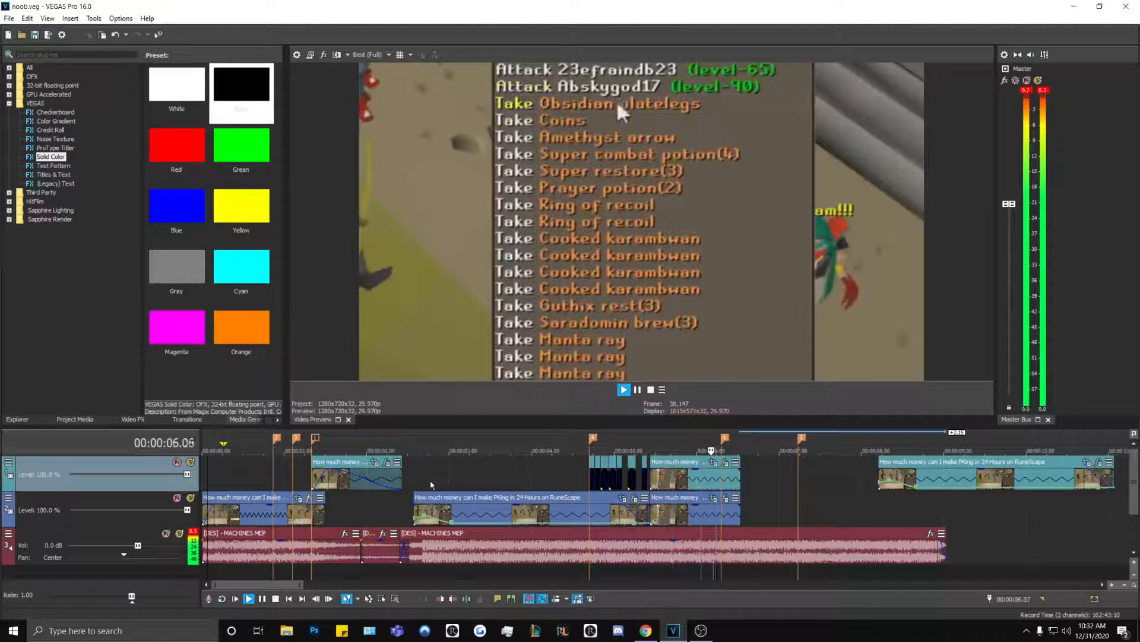
pyautogui.press('space')
# Step: Step frame by frame through the opening of the first RuneScape clip
pyautogui.press('Right')
pyautogui.press('Right')
pyautogui.press('Right')
pyautogui.press('Right')
pyautogui.press('Right')
pyautogui.press('Right')
pyautogui.press('Right')
pyautogui.press('Right')
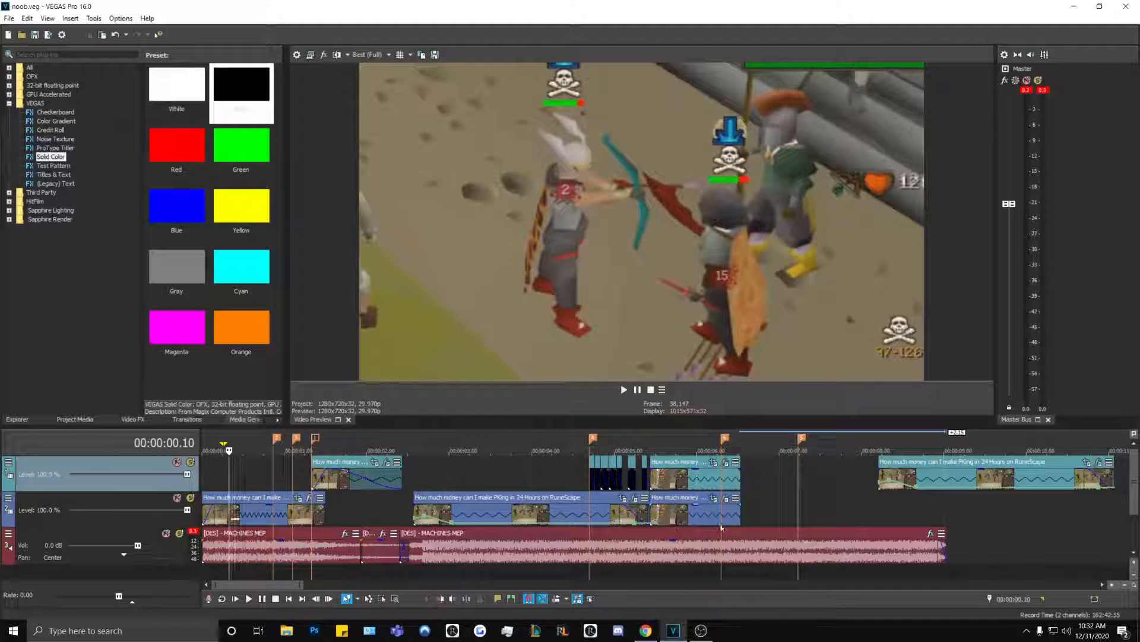
# Step: Compare the third clip at 00:00:04.00 with the first clip, playing from 00:00:00.12 and scrubbing back from 00:00:00.21 to 00:00:00.16
pyautogui.click(537, 512)
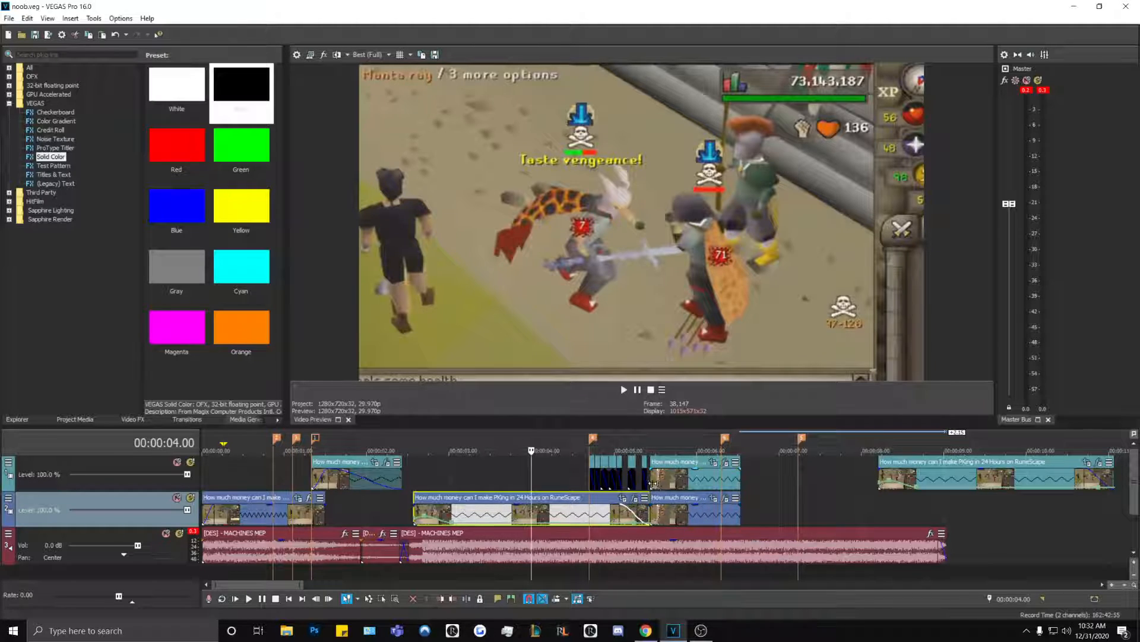
pyautogui.click(236, 481)
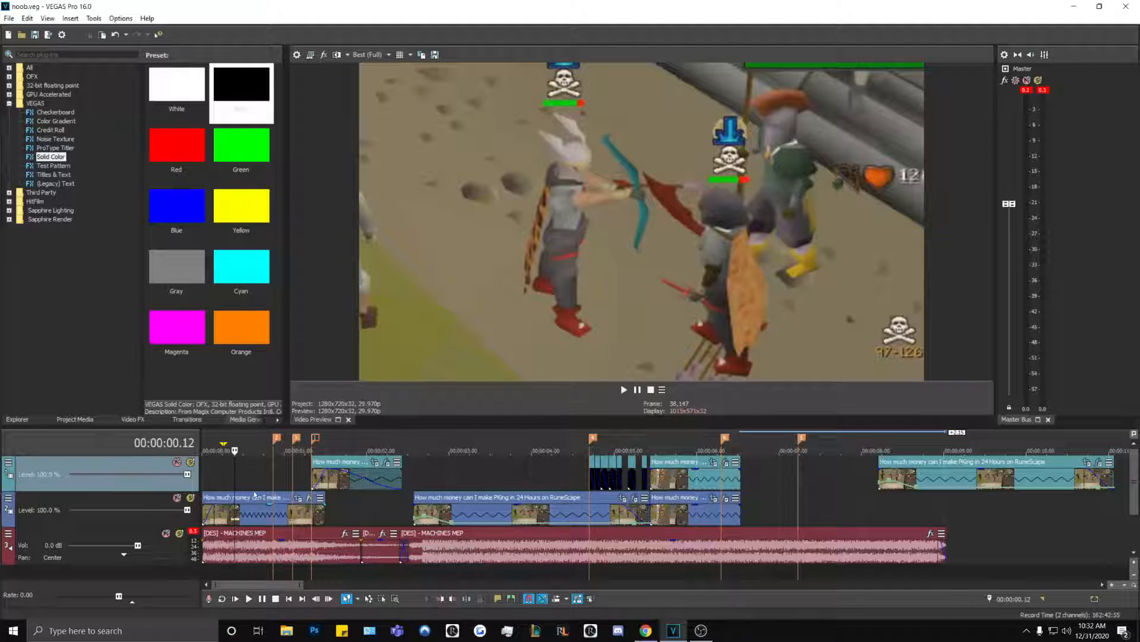
pyautogui.press('space')
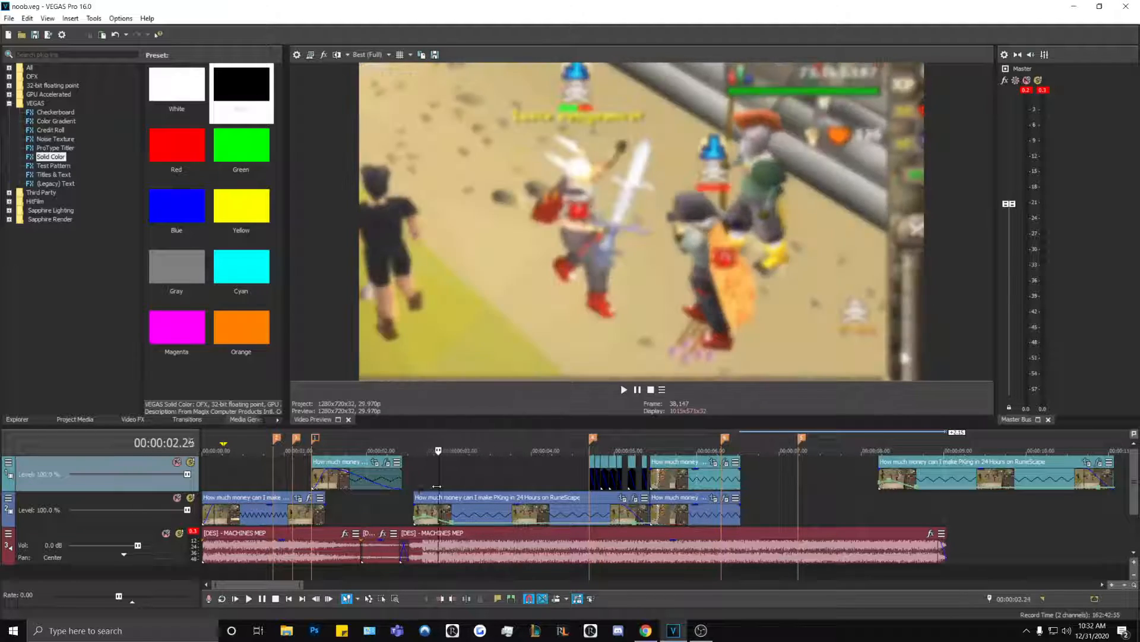
pyautogui.click(260, 489)
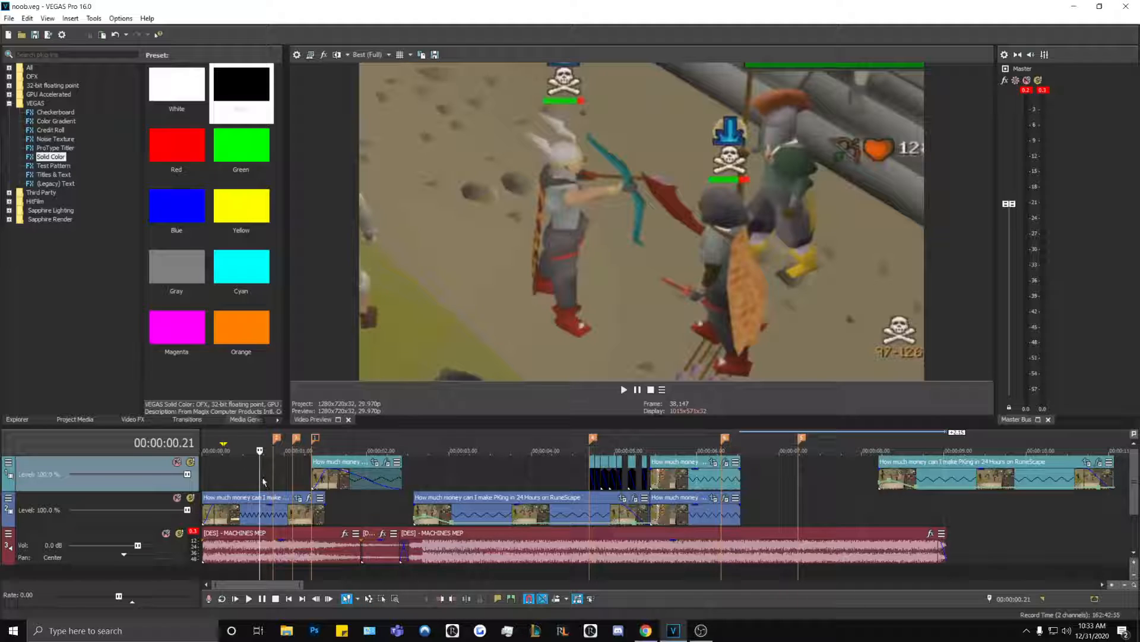
pyautogui.moveTo(261, 482)
pyautogui.mouseDown()
pyautogui.moveTo(511, 491)
pyautogui.moveTo(244, 473)
pyautogui.mouseUp()
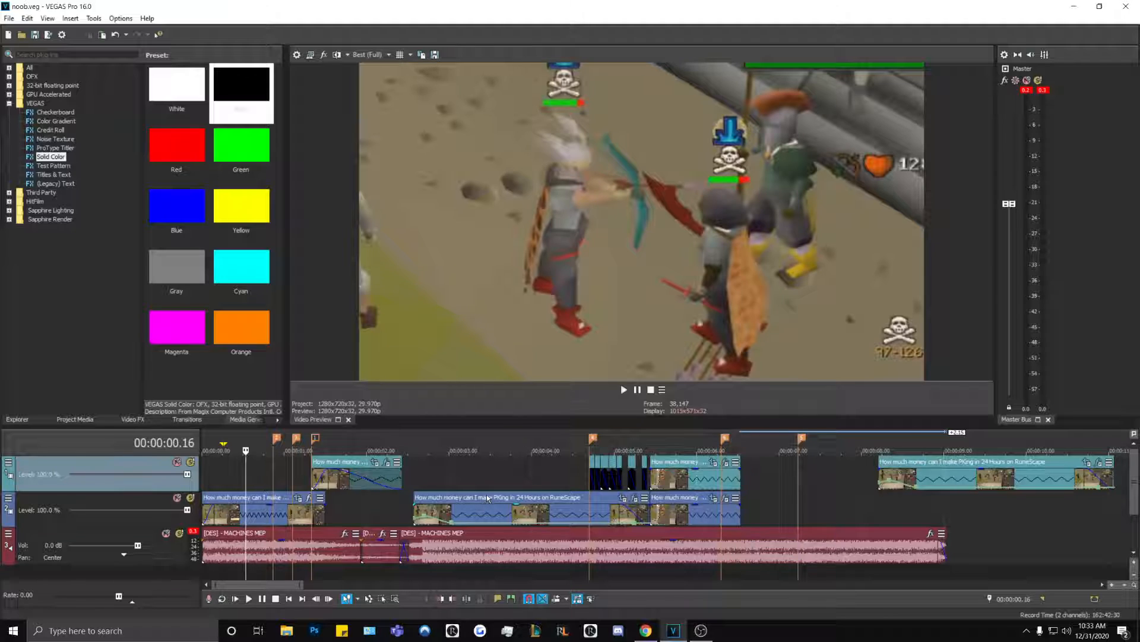
# Step: Inspect the first three RuneScape clips on the timeline one after another, comparing their preview frames
pyautogui.scroll(2, 487, 494)
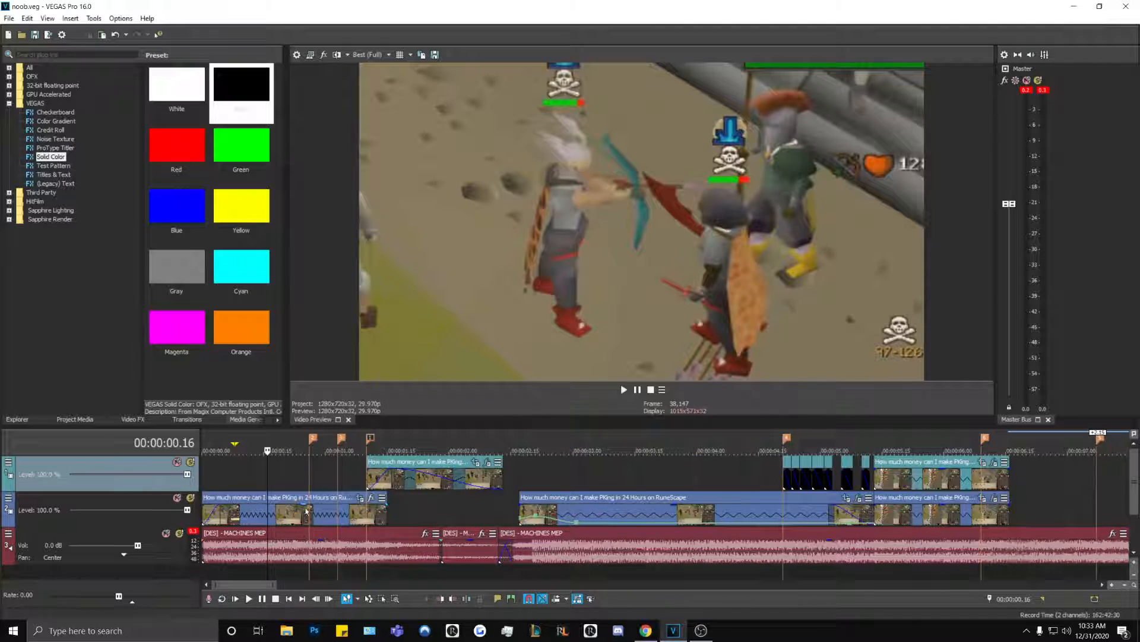
pyautogui.click(281, 514)
pyautogui.click(401, 478)
pyautogui.click(581, 515)
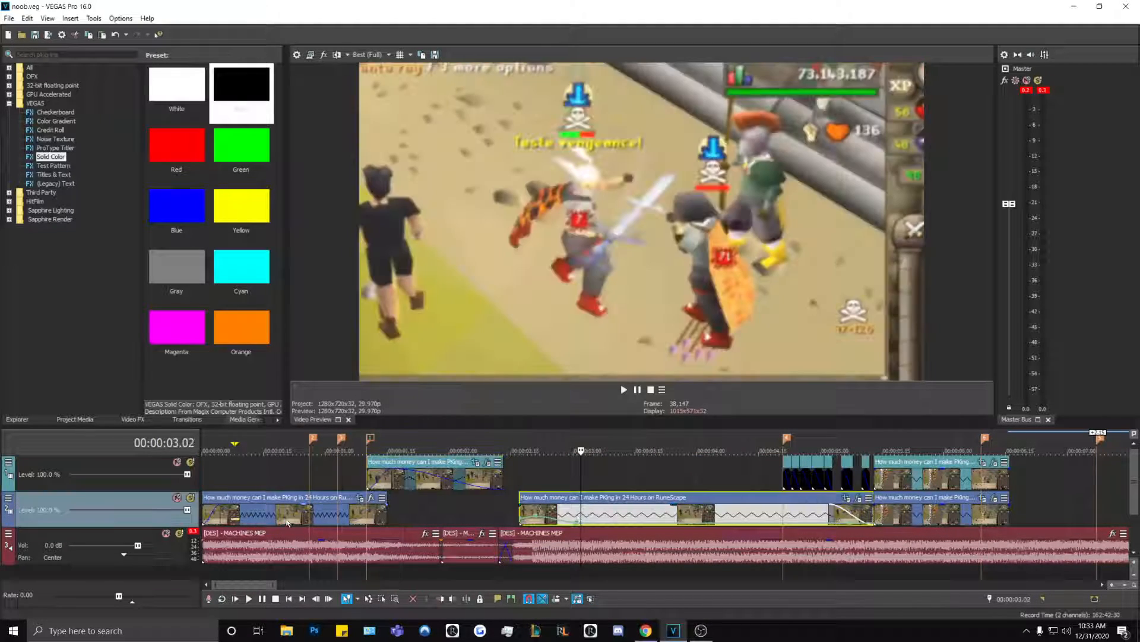
pyautogui.click(285, 517)
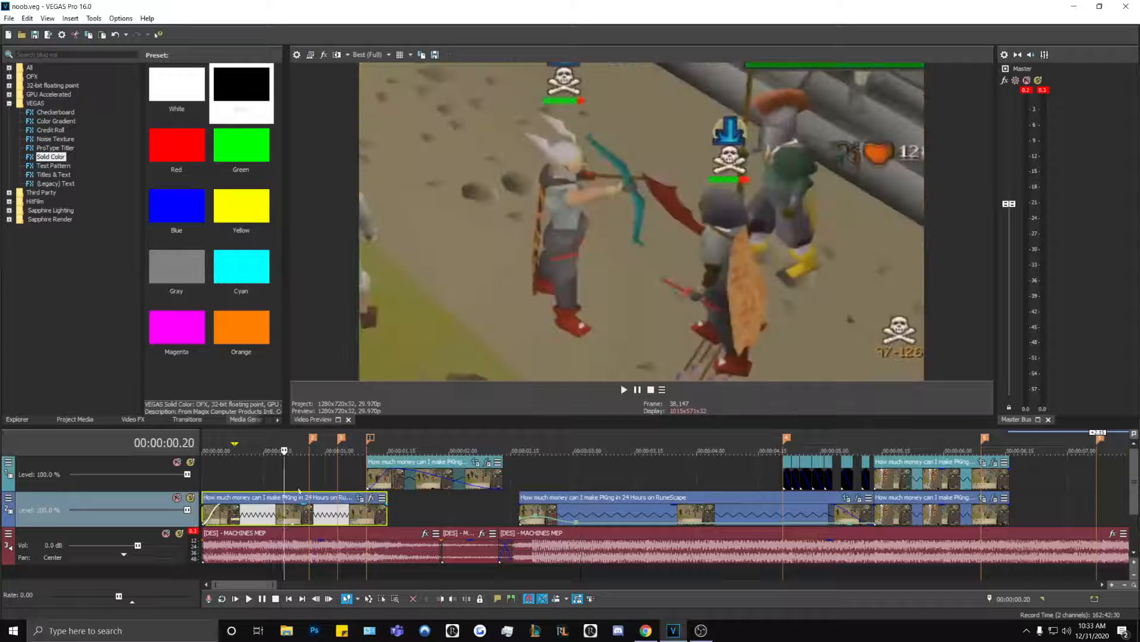
pyautogui.click(412, 475)
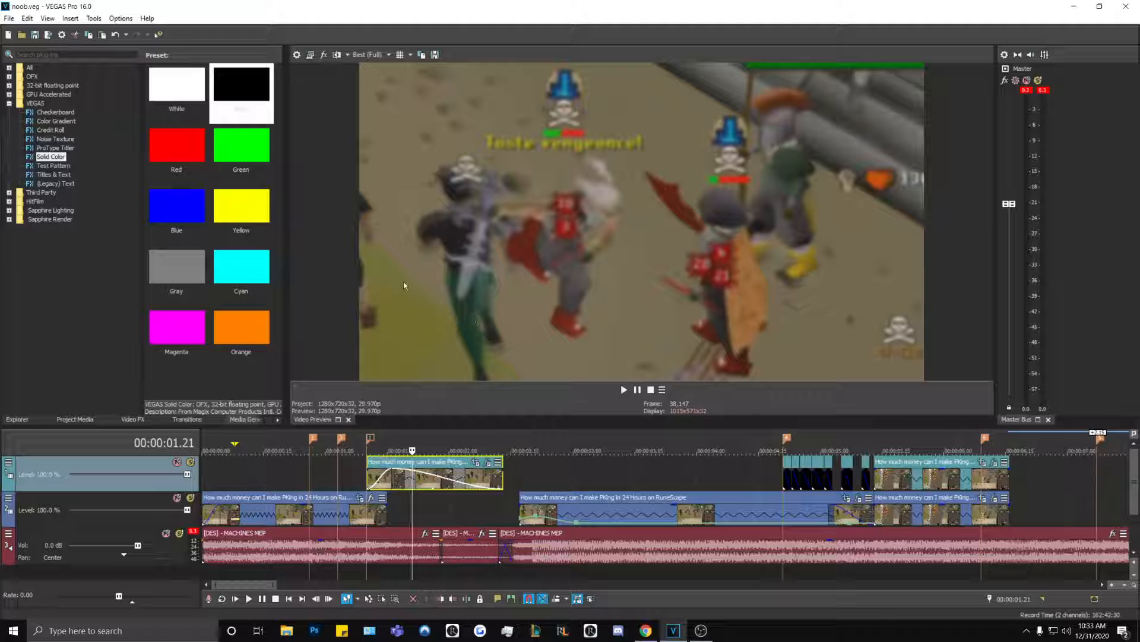
pyautogui.click(585, 507)
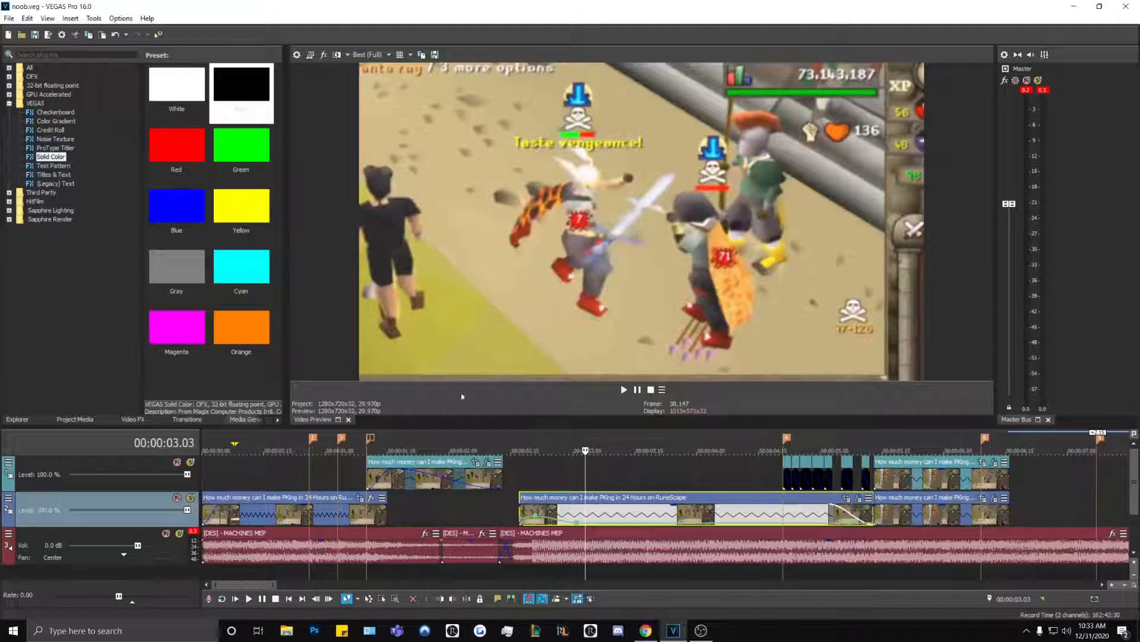
# Step: Play the edit from 00:00:00.16 through the third clip to review the flow
pyautogui.click(267, 477)
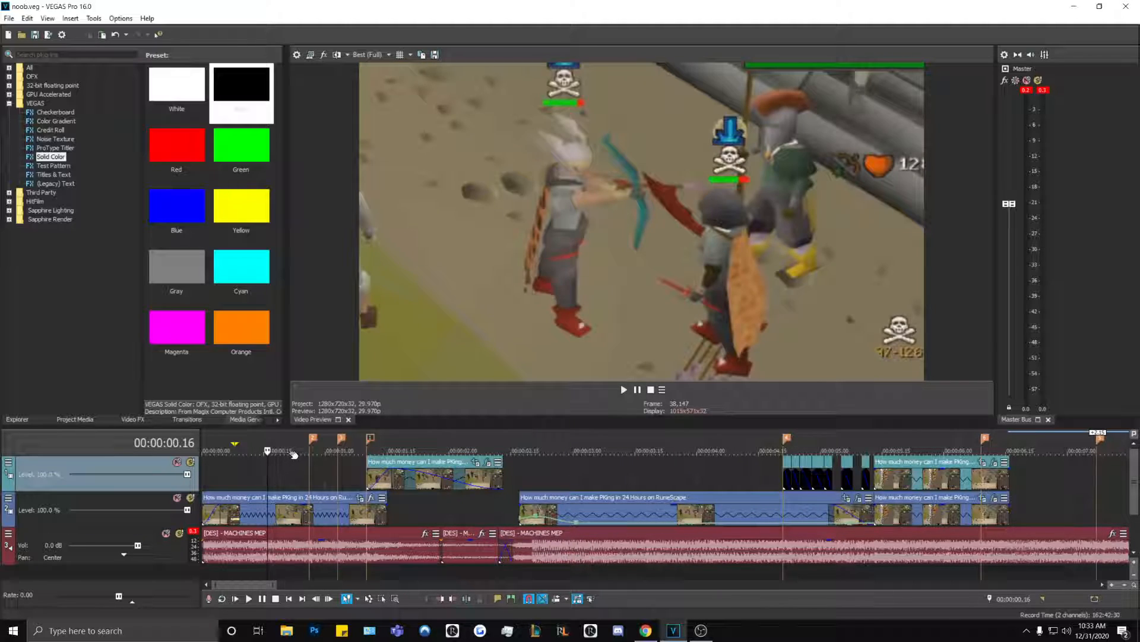
pyautogui.press('space')
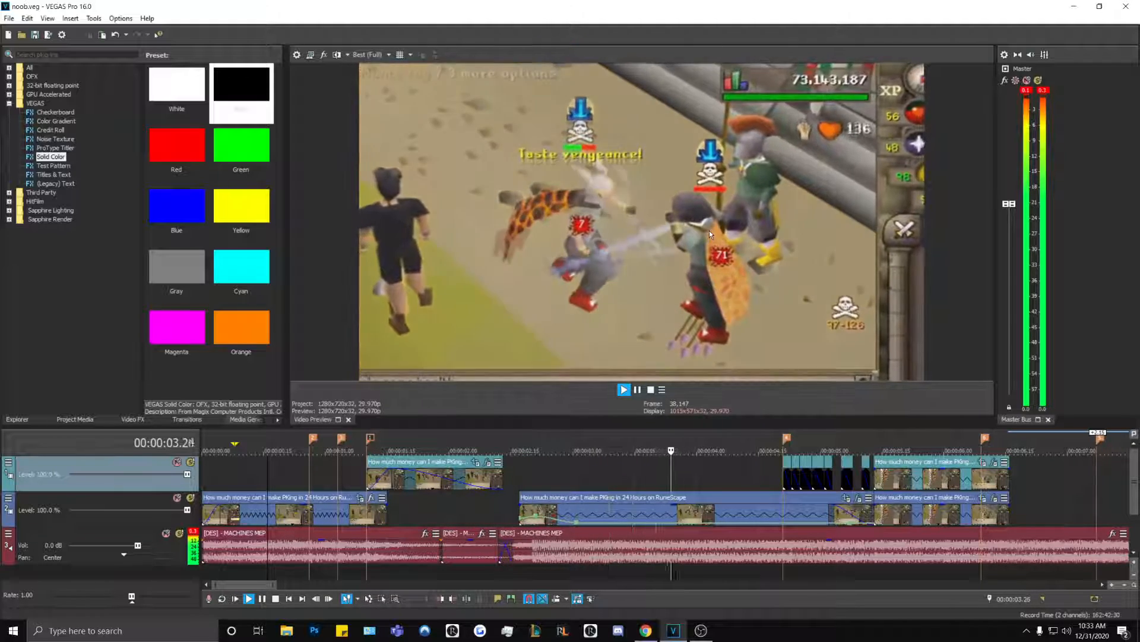
pyautogui.press('space')
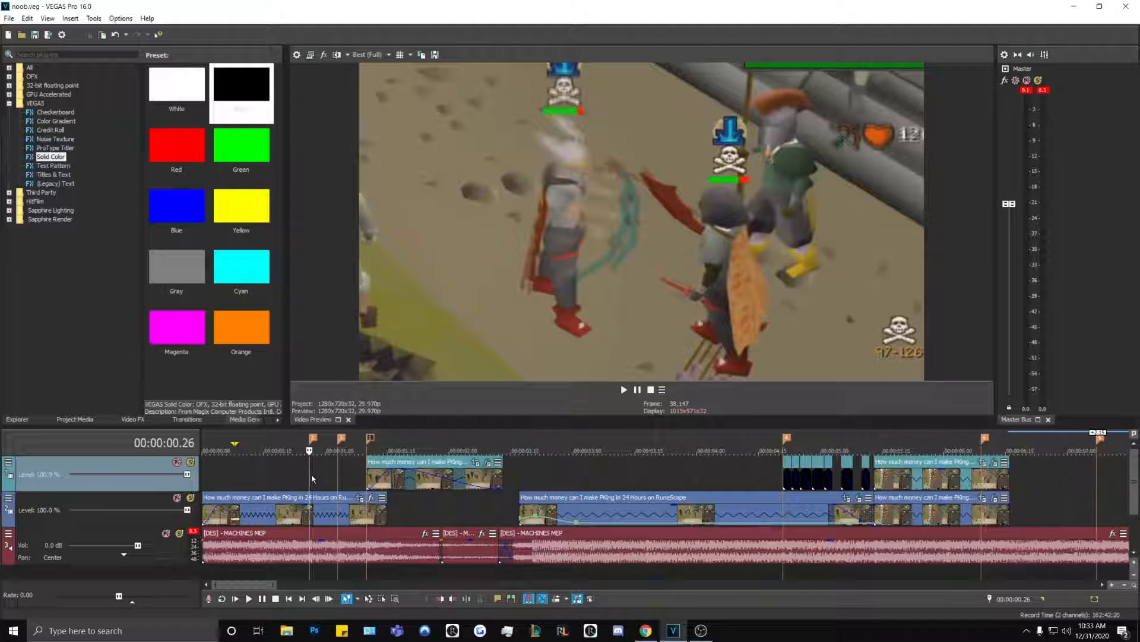
# Step: Step frame by frame from 00:00:01.09 to 00:00:01.15 through the overlap between the first and second clips
pyautogui.click(344, 473)
pyautogui.press('Up')
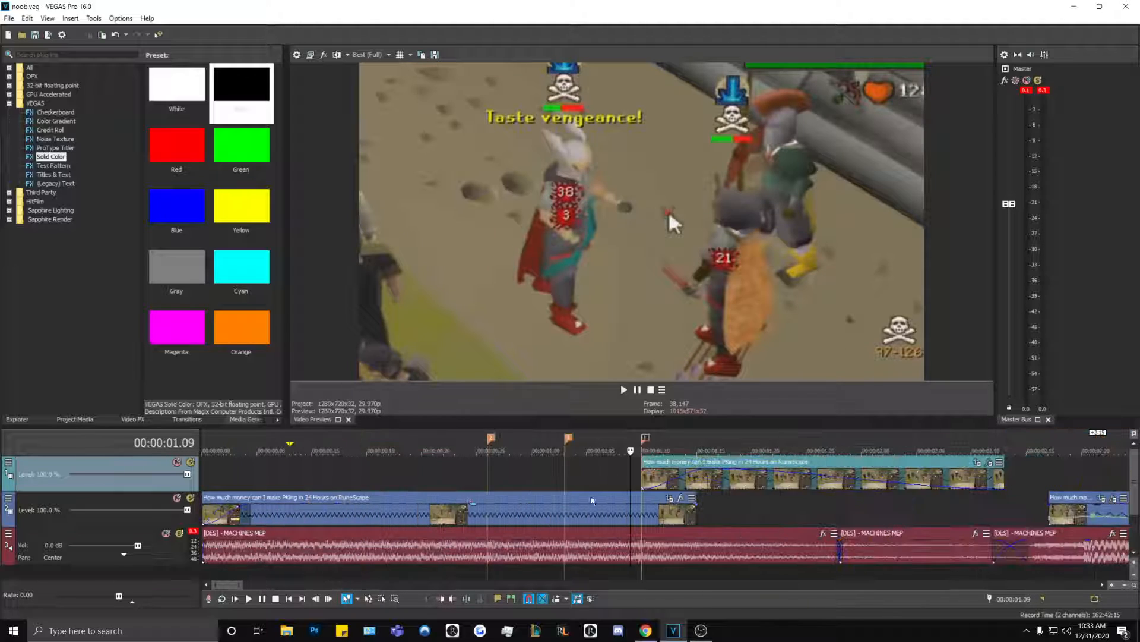
pyautogui.press('Right')
pyautogui.press('Right')
pyautogui.press('Right')
pyautogui.press('Right')
pyautogui.press('Right')
pyautogui.press('Right')
pyautogui.press('Right')
pyautogui.press('Right')
pyautogui.press('Right')
pyautogui.press('Right')
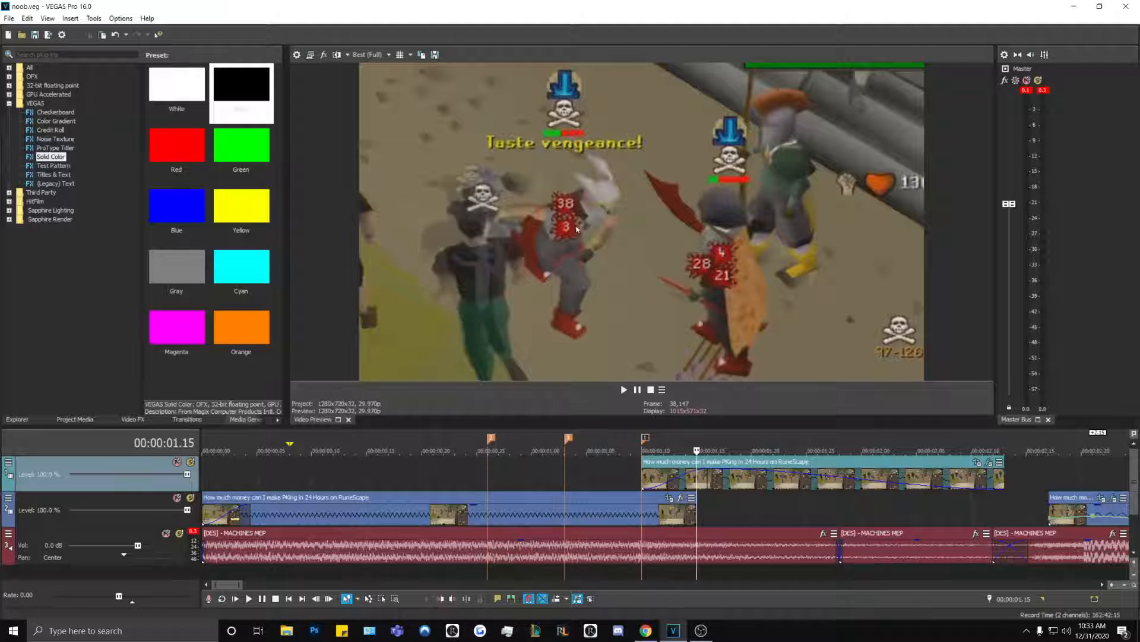
# Step: Scrub across the first-to-second clip transition from 00:00:01.07 to 00:00:01.16, and return to 00:00:01.07
pyautogui.click(608, 475)
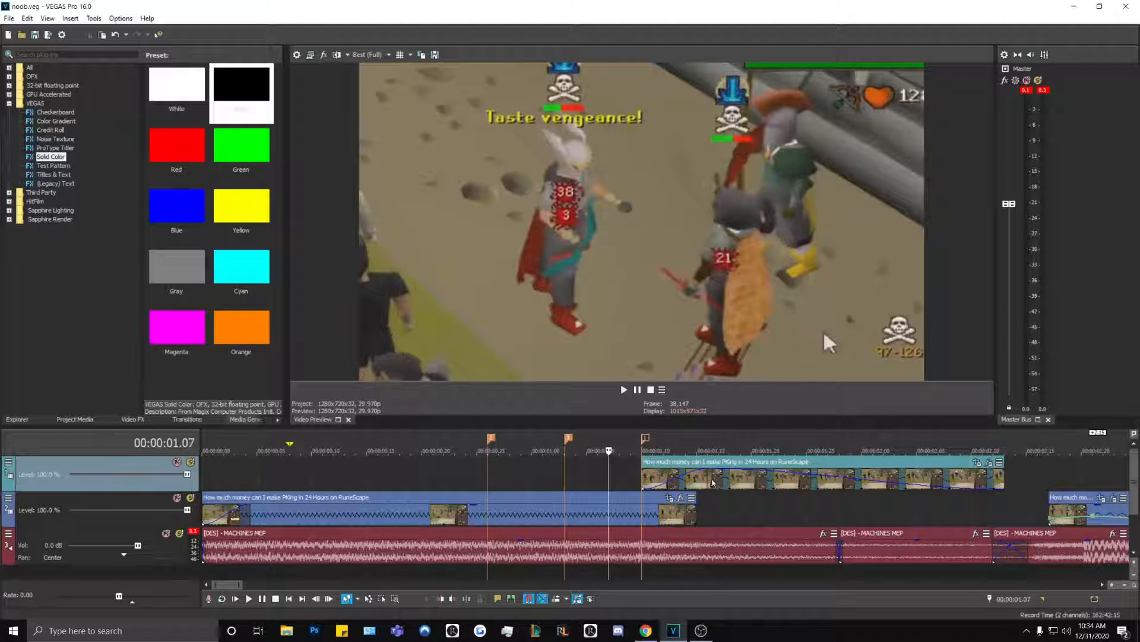
pyautogui.moveTo(605, 482); pyautogui.dragTo(705, 484)
pyautogui.scroll(-1, 704, 483)
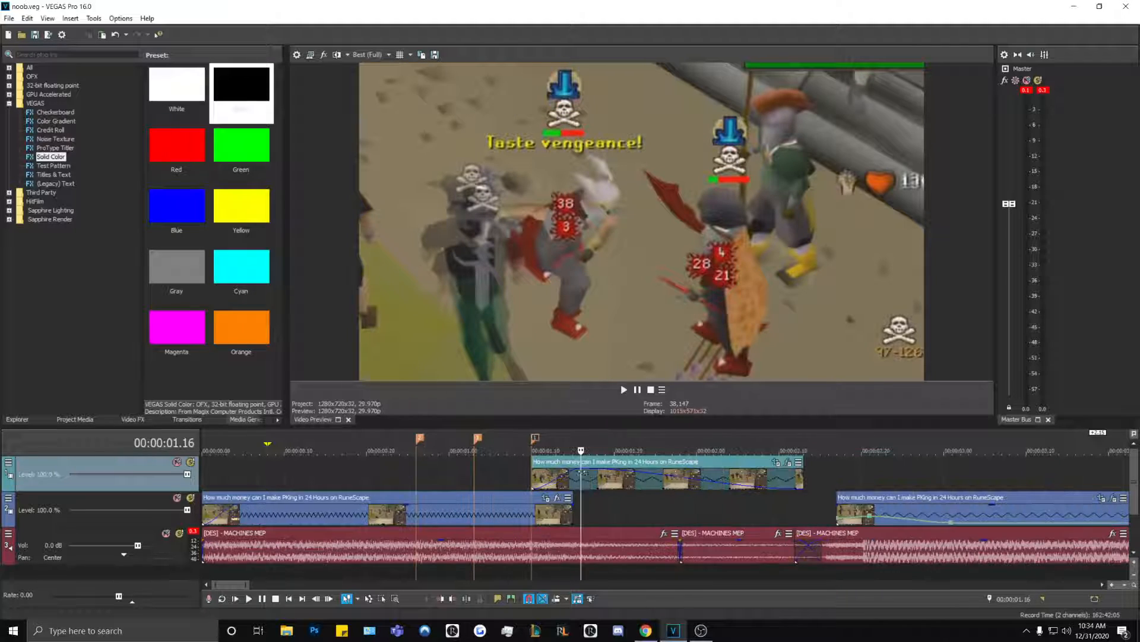
pyautogui.click(508, 480)
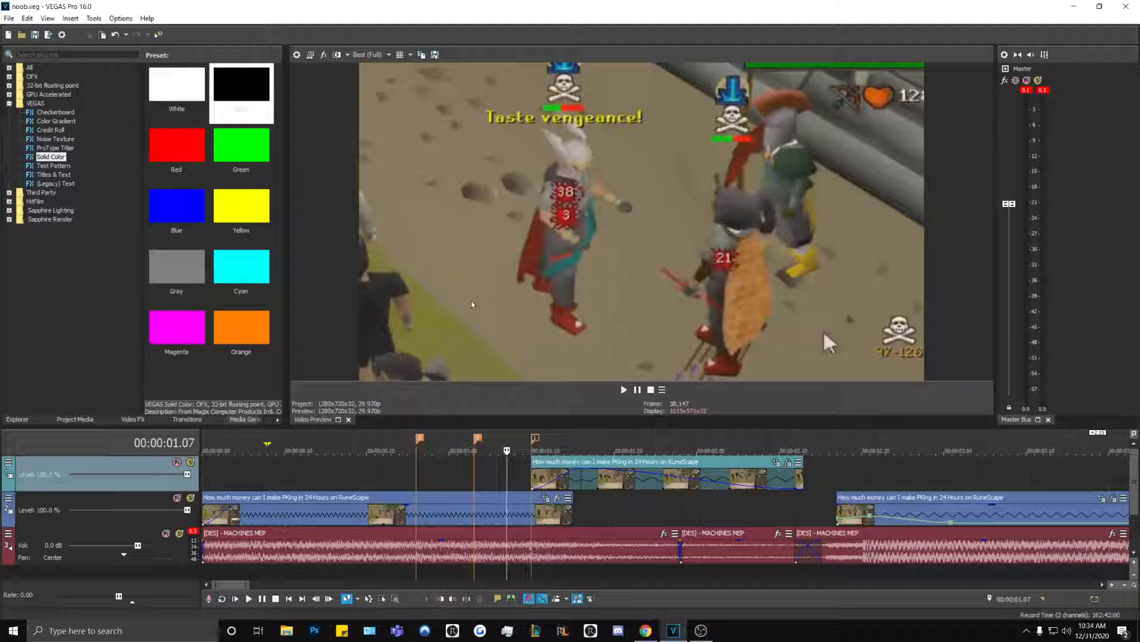
# Step: Show the project media and scrub through the first clip's frames ahead of the first marker
pyautogui.click(75, 419)
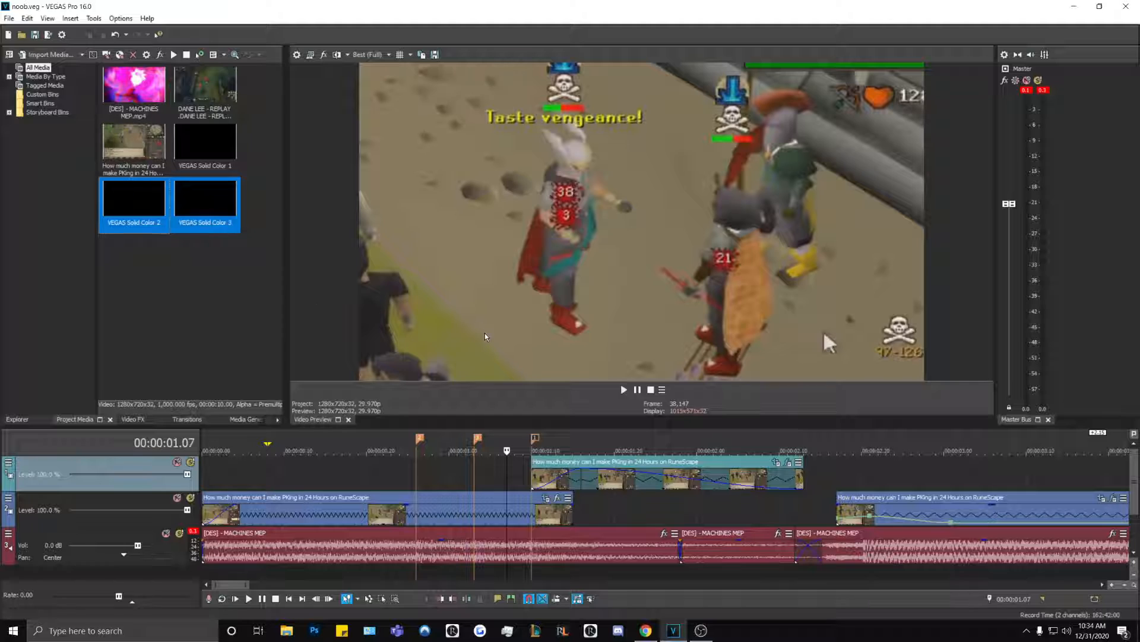
pyautogui.click(400, 480)
pyautogui.moveTo(400, 480)
pyautogui.mouseDown()
pyautogui.moveTo(480, 487)
pyautogui.moveTo(411, 482)
pyautogui.mouseUp()
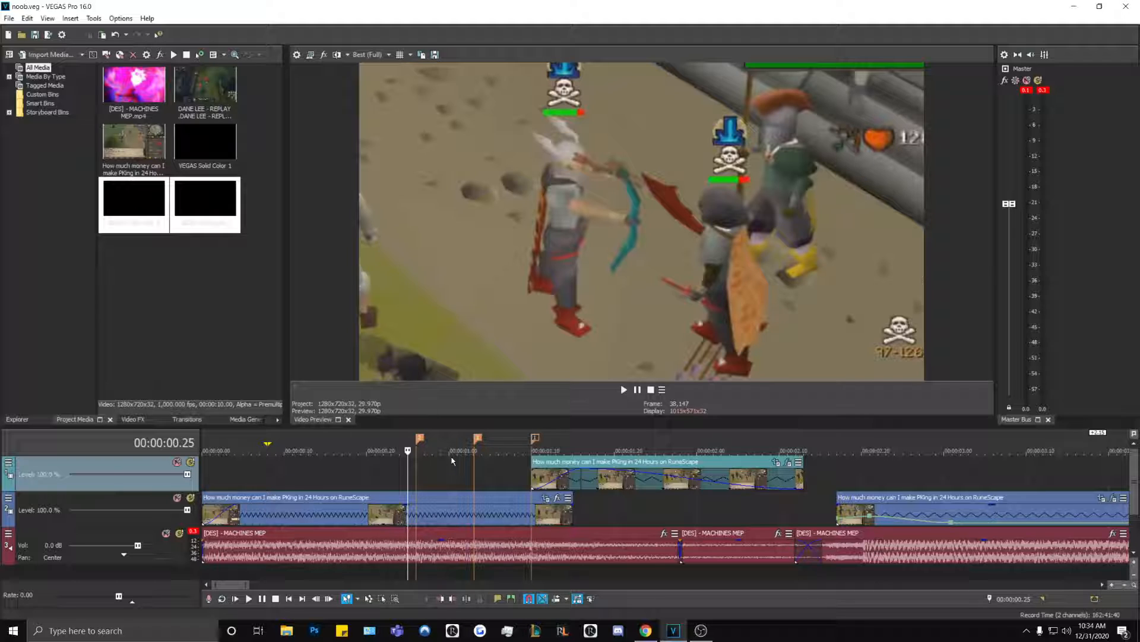
pyautogui.click(382, 481)
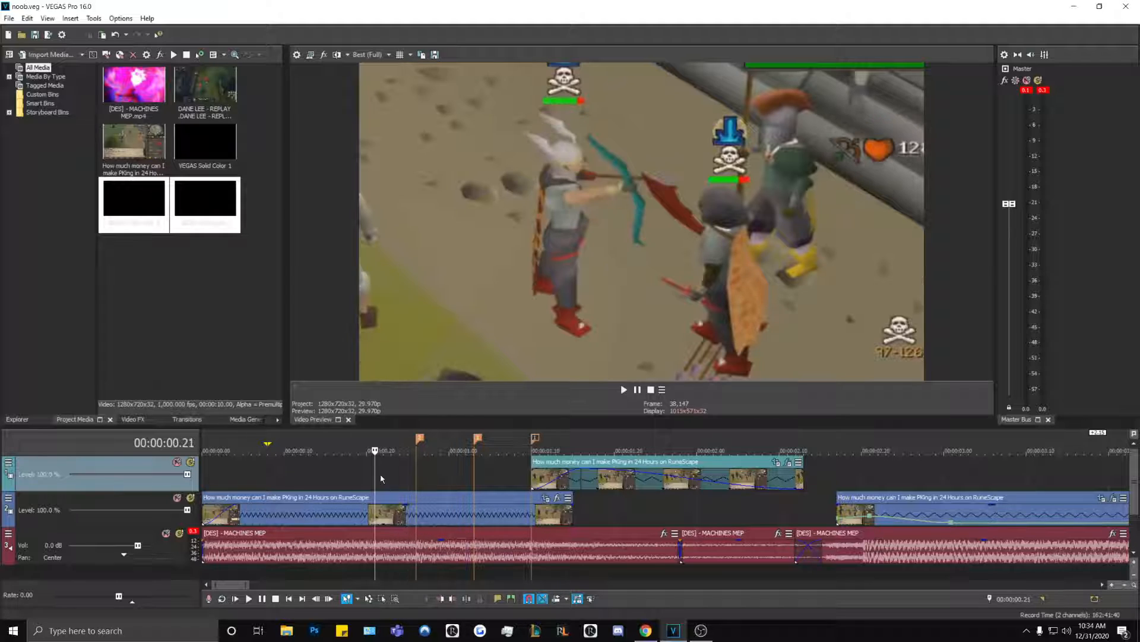
pyautogui.moveTo(376, 477); pyautogui.dragTo(325, 496)
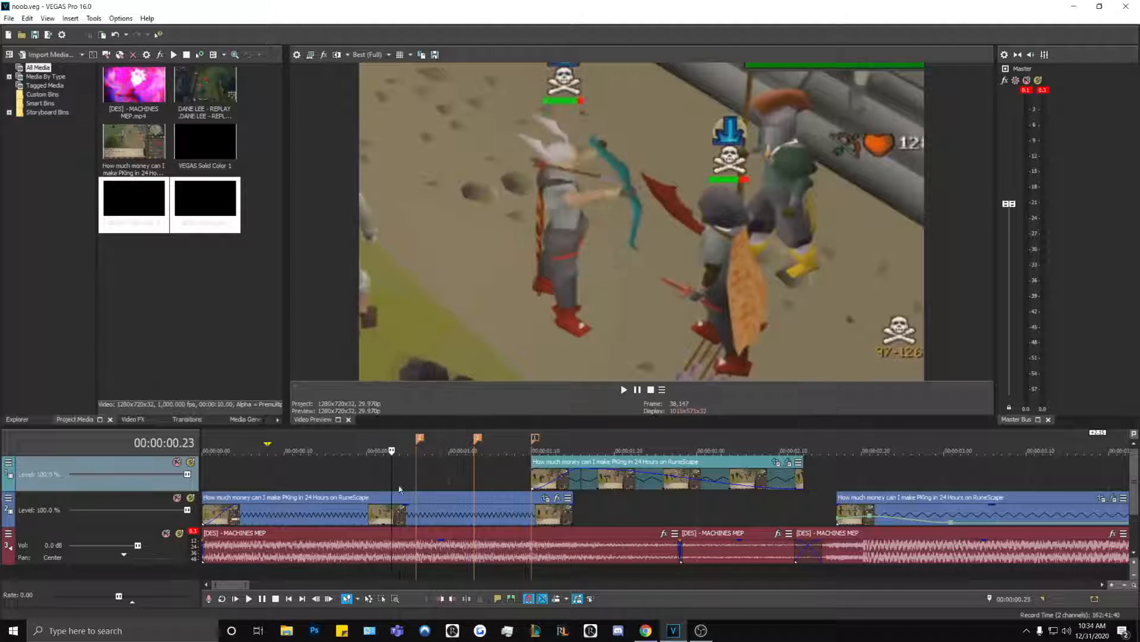
# Step: Examine the first clip at 00:00:00.14 and the third clip at 00:00:03.08
pyautogui.scroll(3, 370, 488)
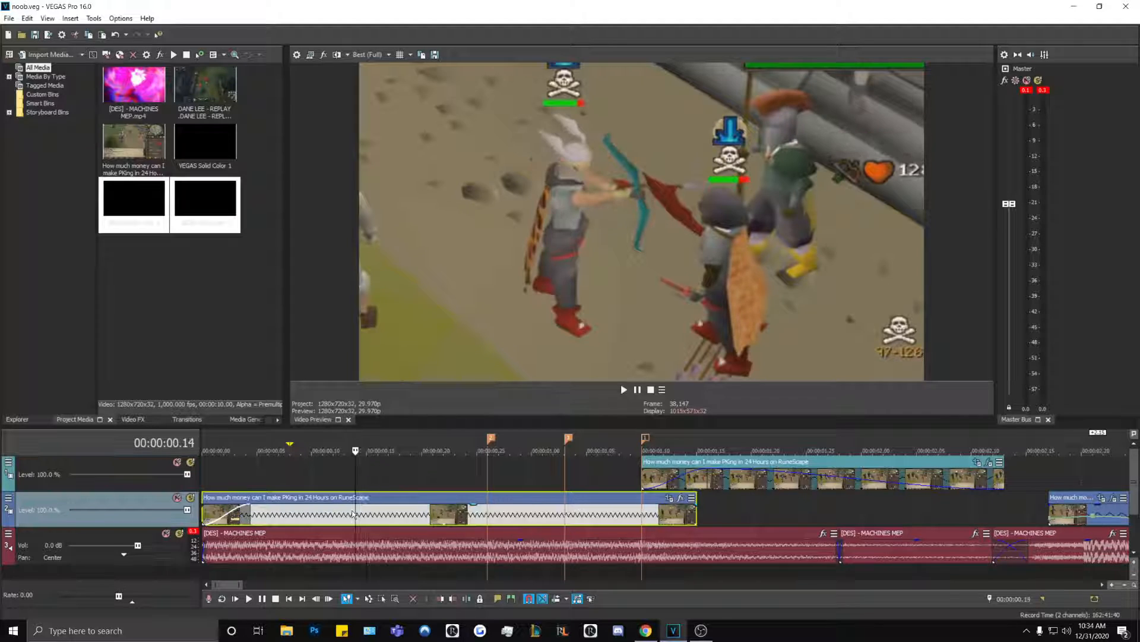
pyautogui.click(357, 512)
pyautogui.scroll(-3, 402, 519)
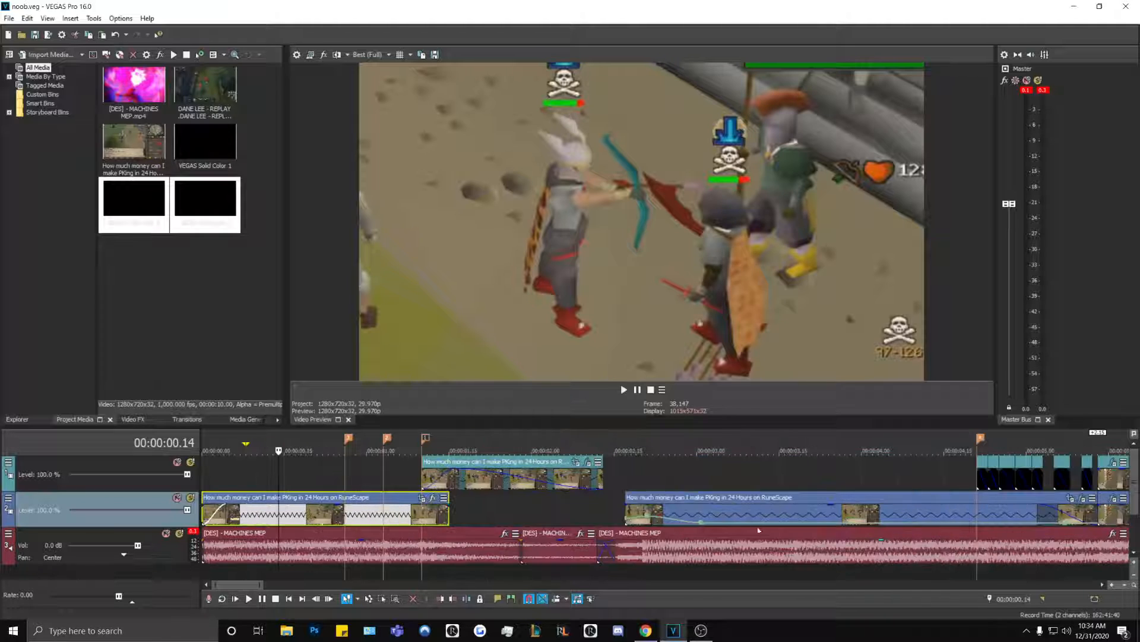
pyautogui.click(740, 475)
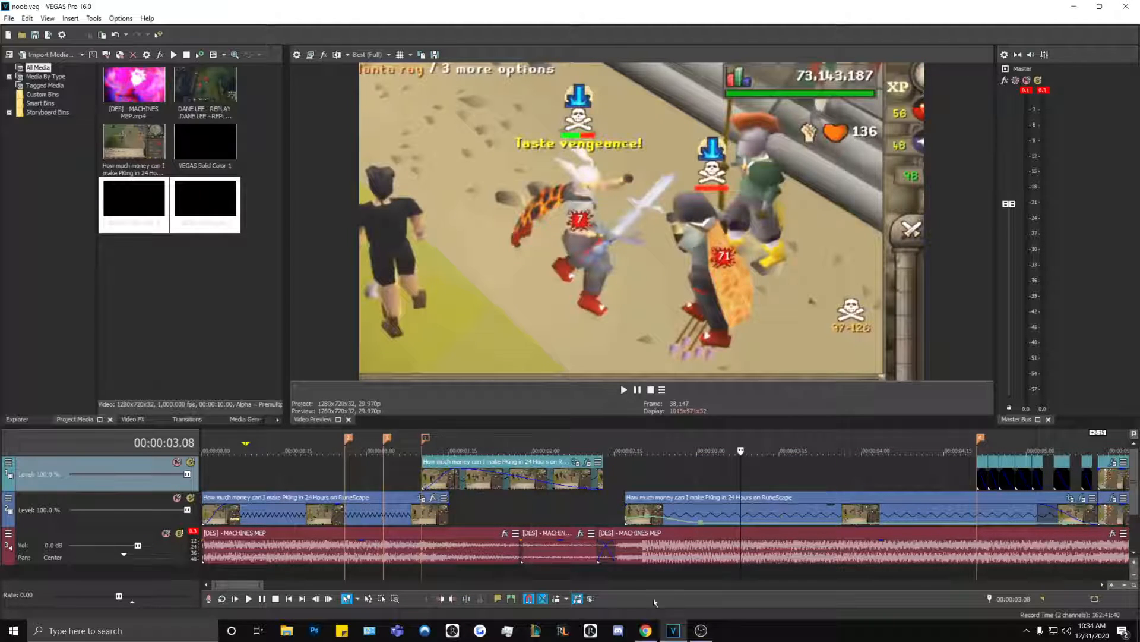
# Step: Select the second clip and play it repeatedly from its start at 00:00:01.10 to review its fade-out with the music
pyautogui.click(464, 481)
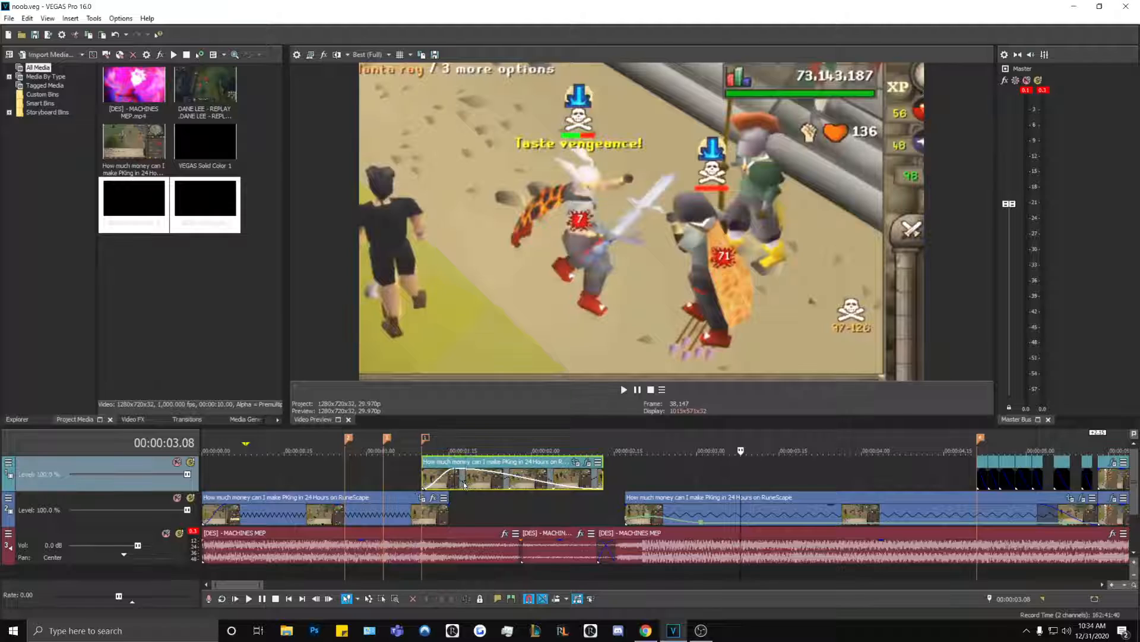
pyautogui.click(423, 481)
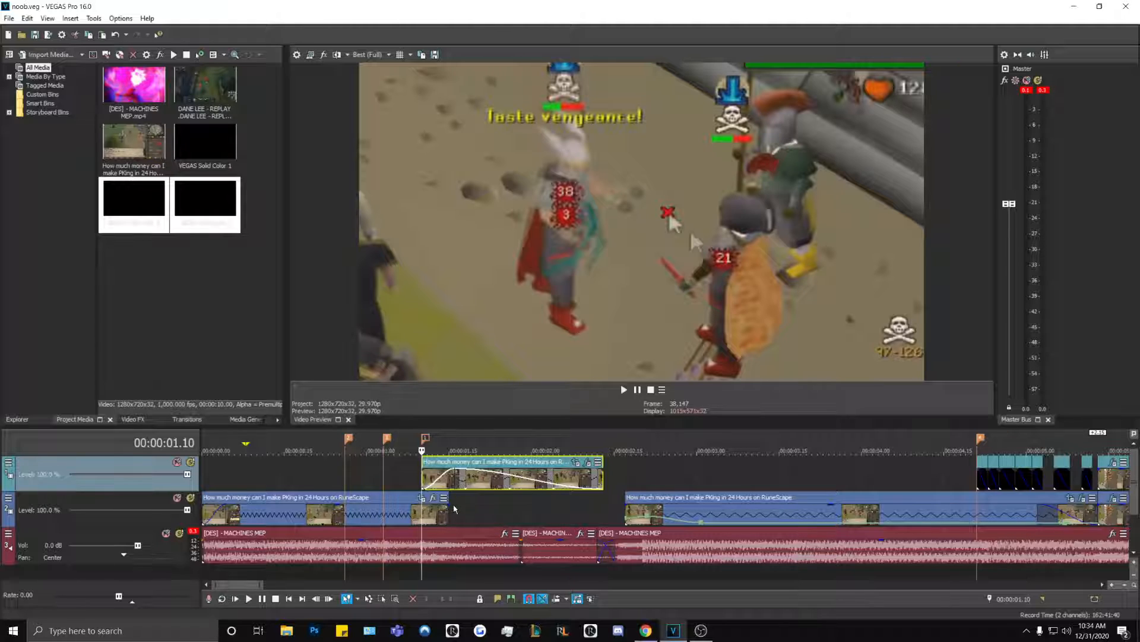
pyautogui.press('space')
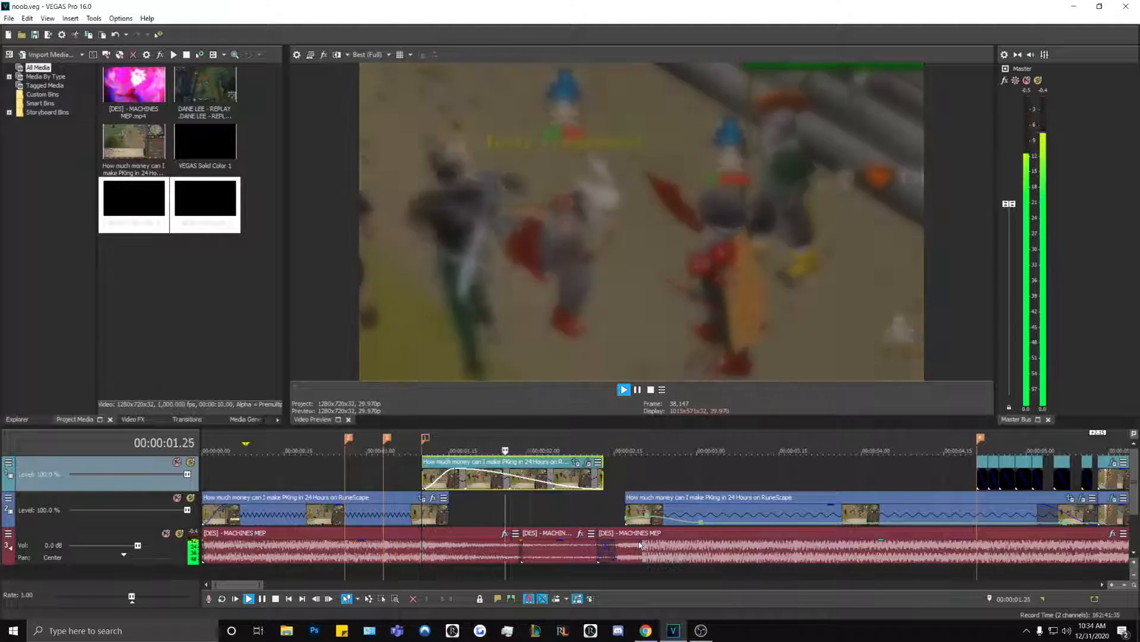
pyautogui.press('space')
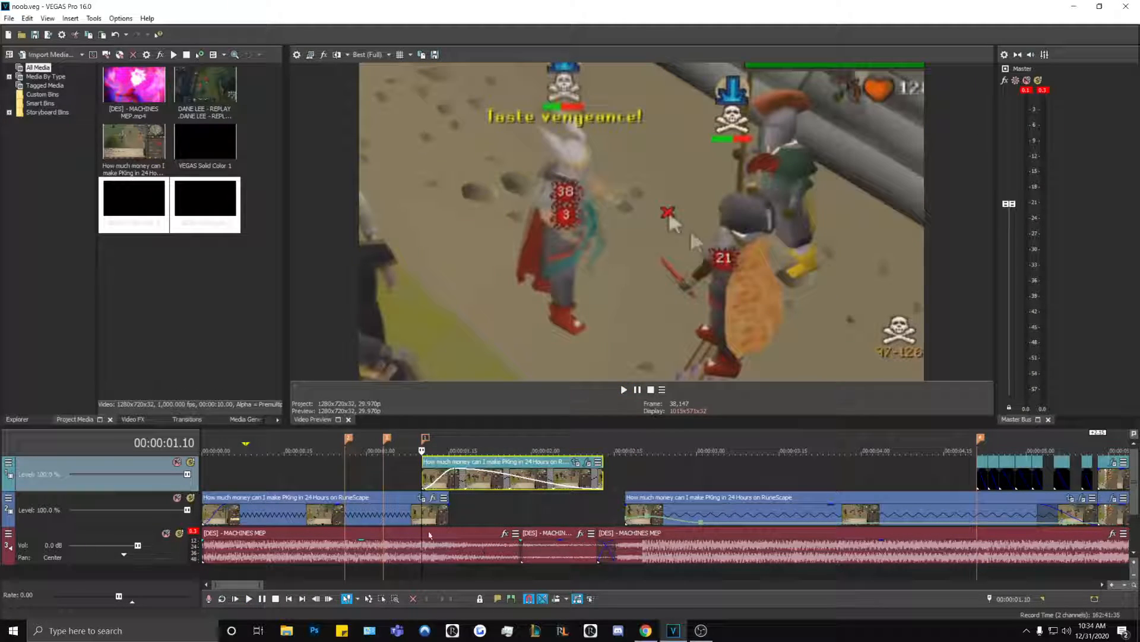
pyautogui.press('space')
pyautogui.press('space')
pyautogui.press('space')
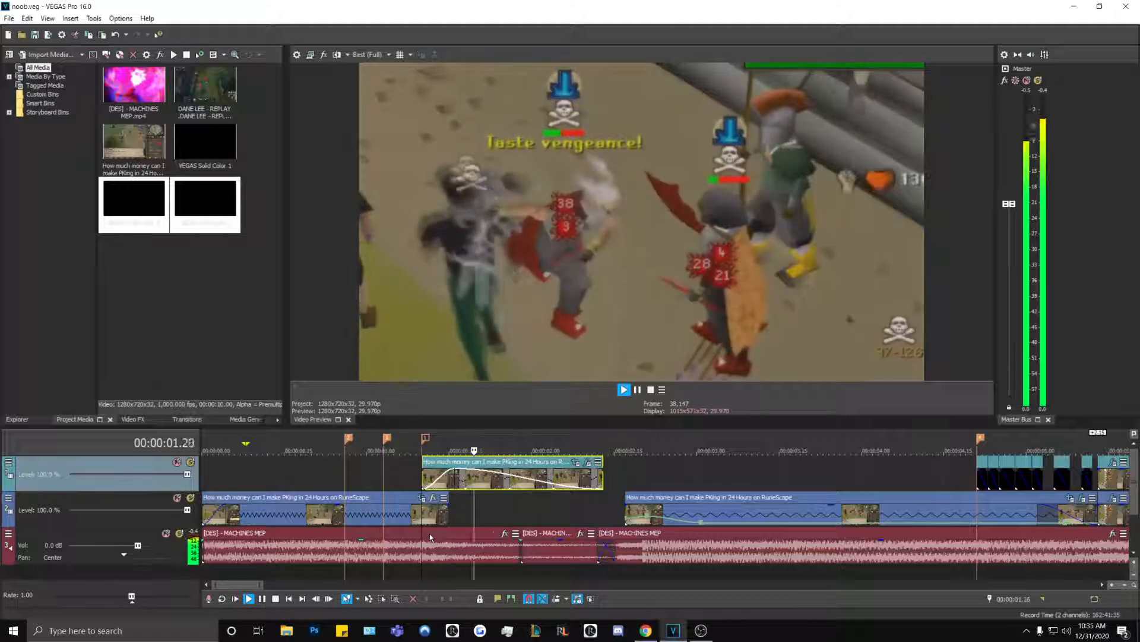
pyautogui.press('space')
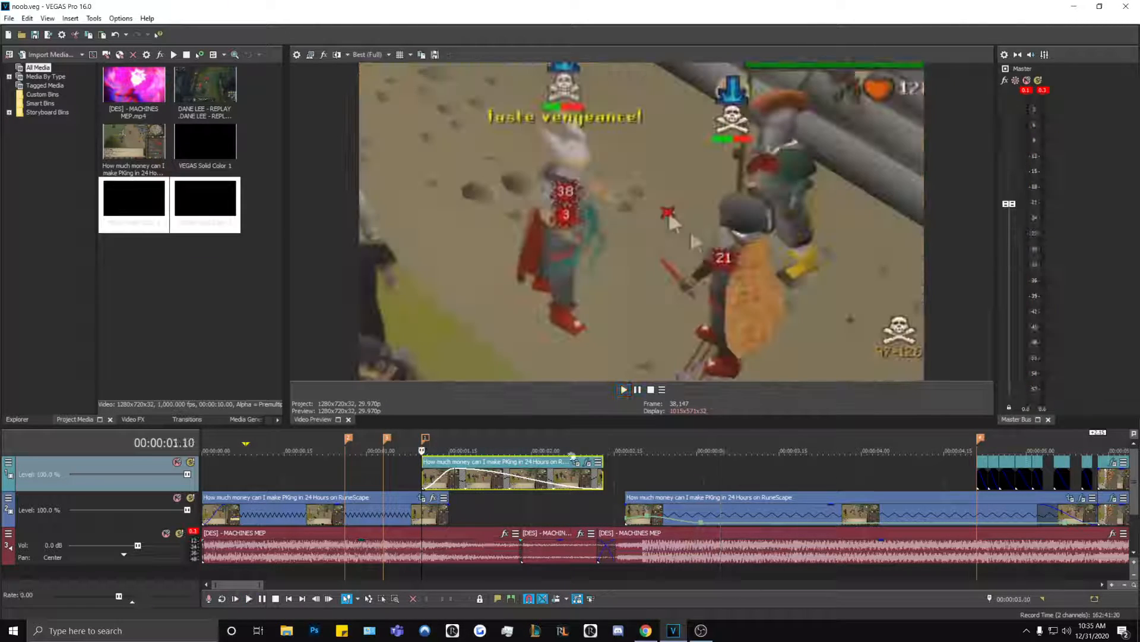
# Step: Place the playhead at the third clip's start, 00:00:02.17, and briefly check the recording in OBS
pyautogui.click(643, 506)
pyautogui.click(702, 631)
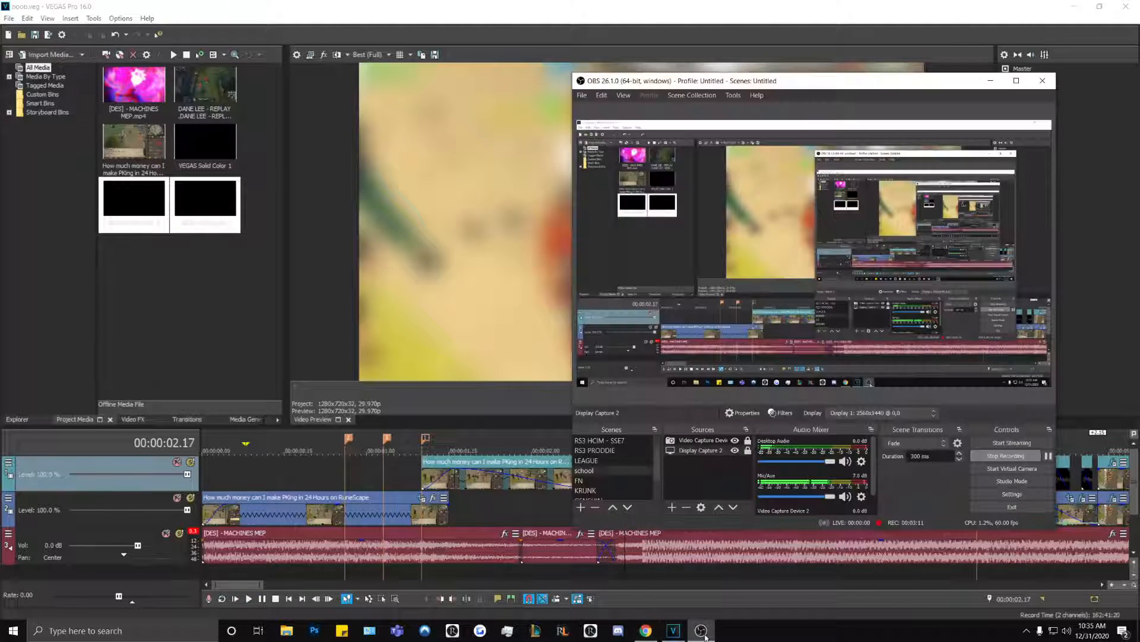
pyautogui.click(703, 632)
# Step: Scrub the timeline from the first clip at 00:00:00.23 to the third clip at 00:00:03.26
pyautogui.click(347, 477)
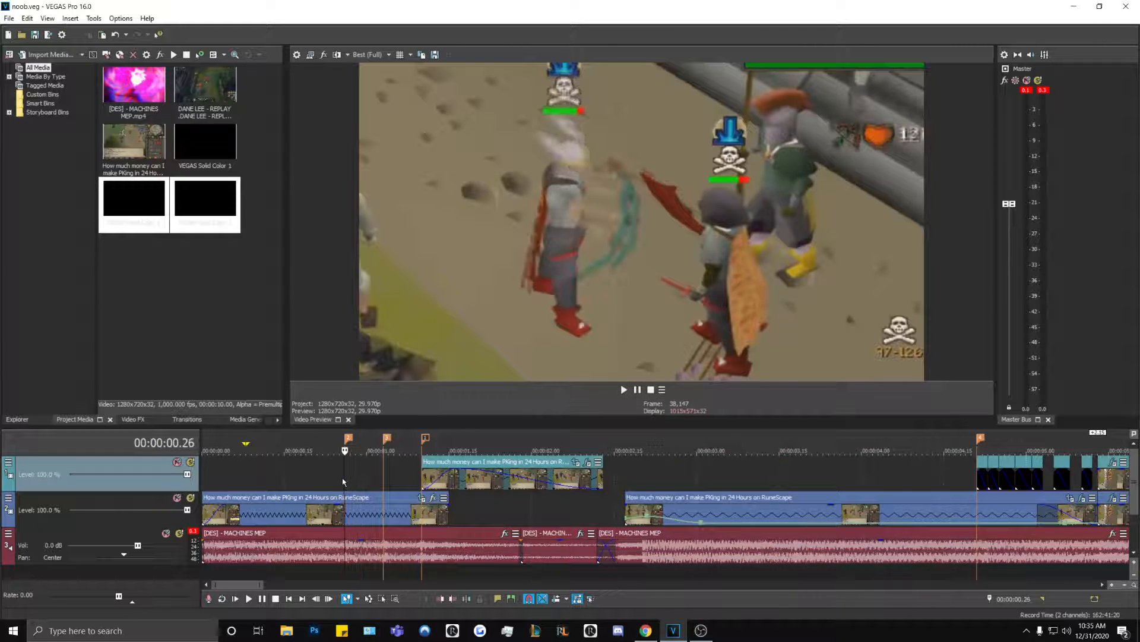
pyautogui.click(423, 479)
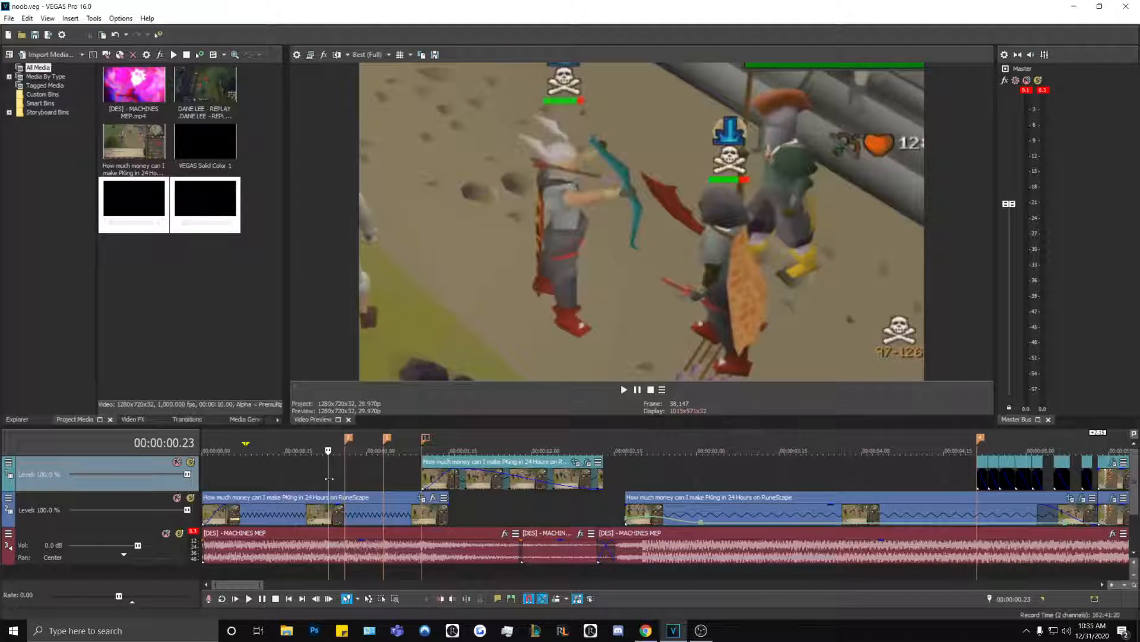
pyautogui.moveTo(428, 480); pyautogui.dragTo(841, 500)
pyautogui.scroll(-3, 841, 500)
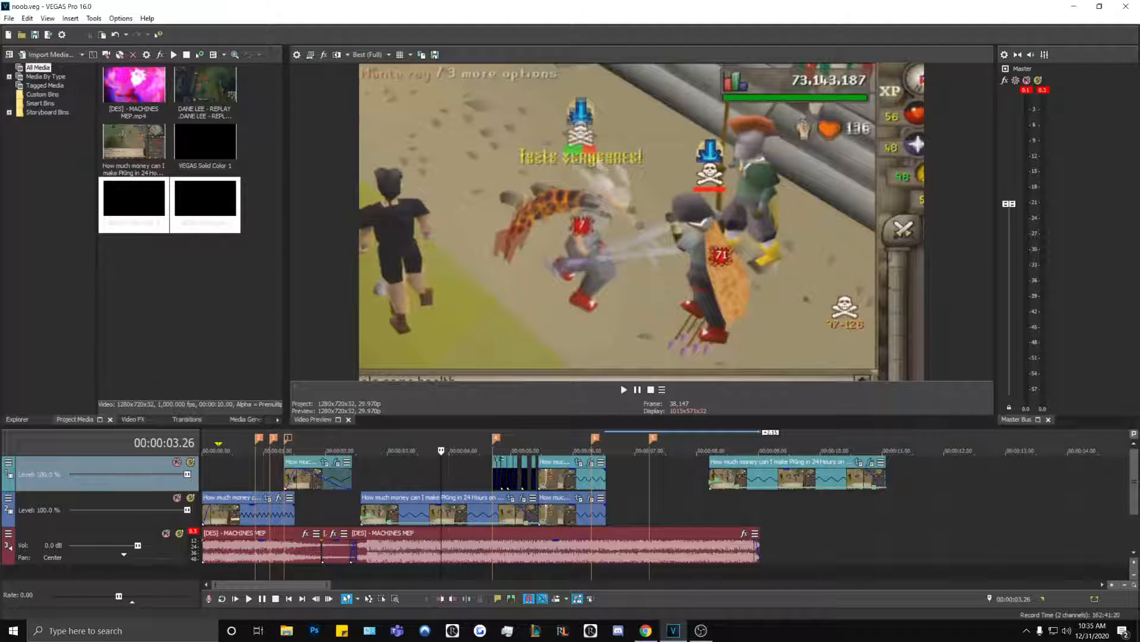
# Step: Select the first black solid colour event at 00:00:04.21 and play the black flashes repeatedly against the music
pyautogui.click(493, 480)
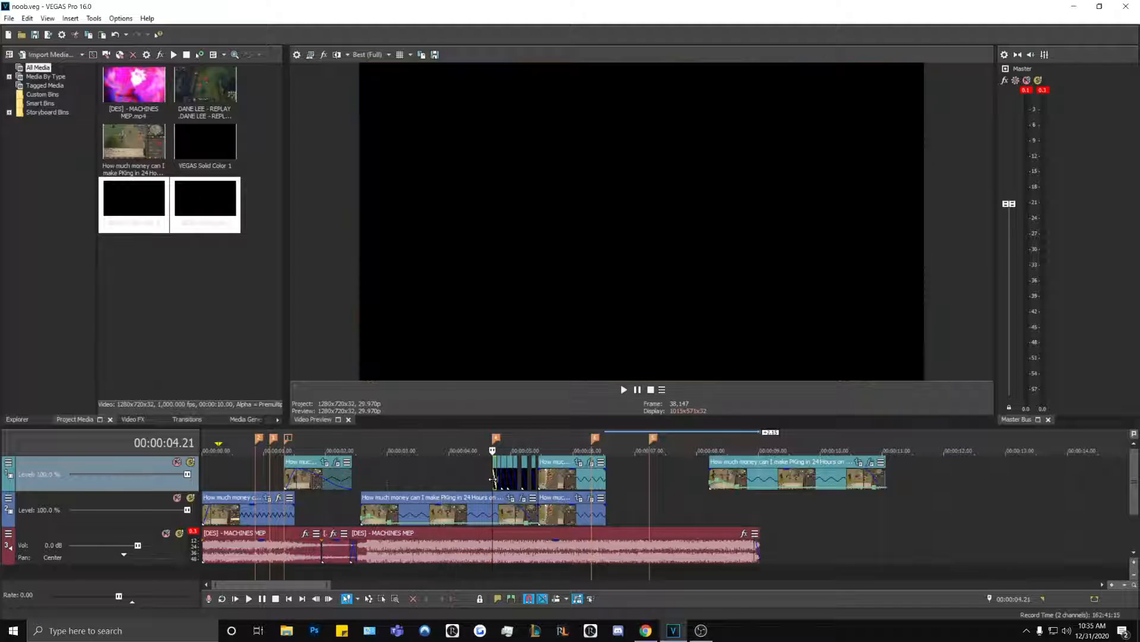
pyautogui.scroll(3, 493, 510)
pyautogui.scroll(5, 648, 547)
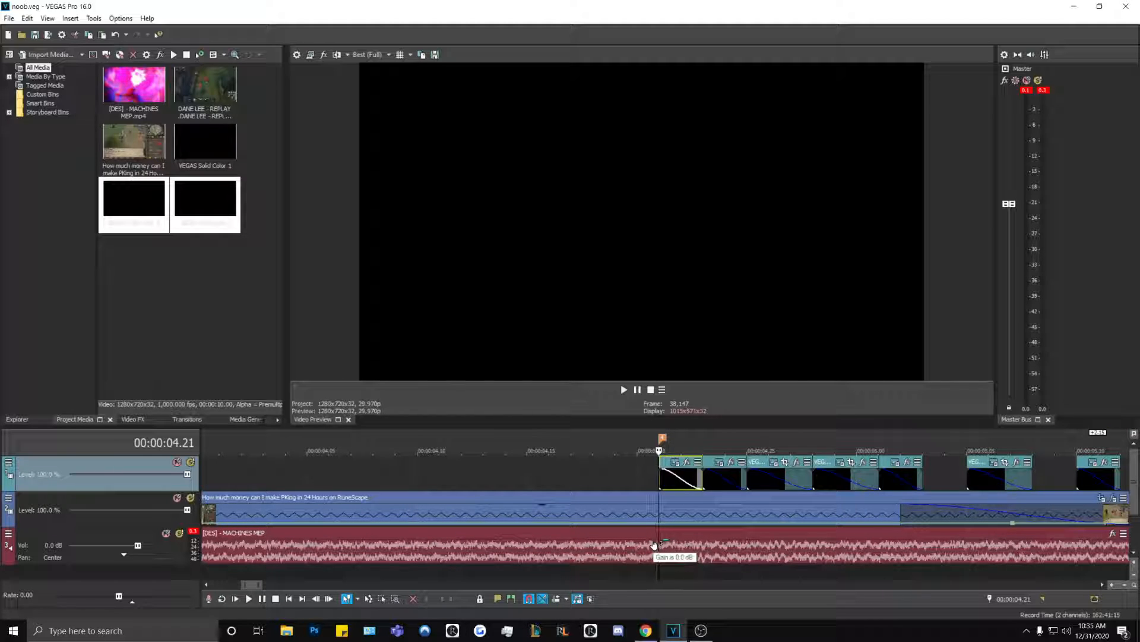
pyautogui.scroll(-3, 653, 544)
pyautogui.scroll(-1, 653, 545)
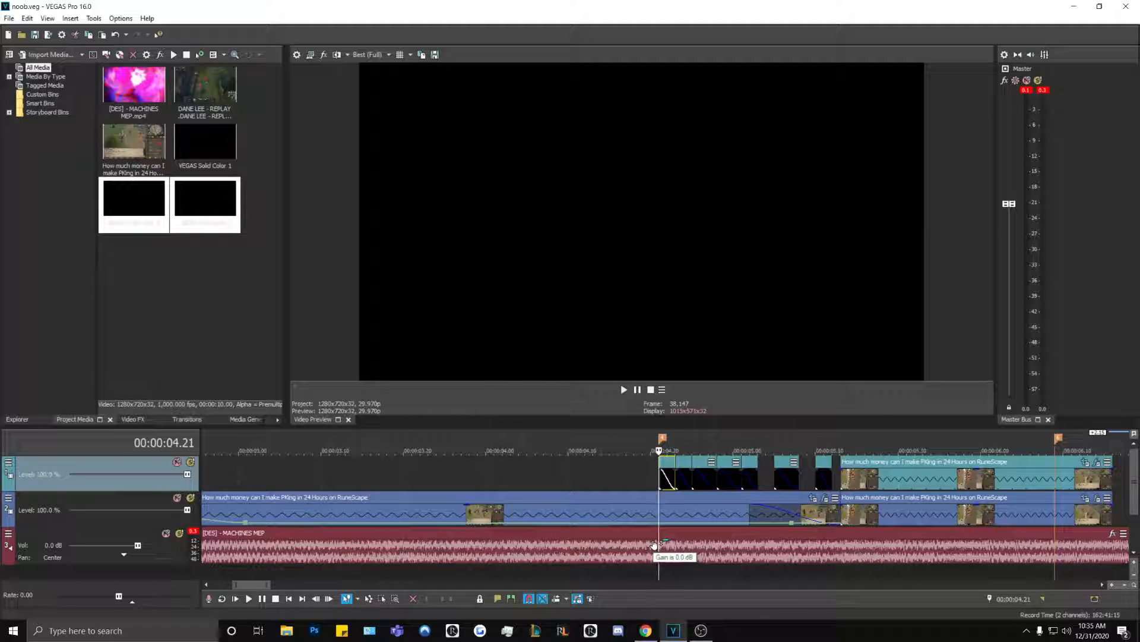
pyautogui.press('space')
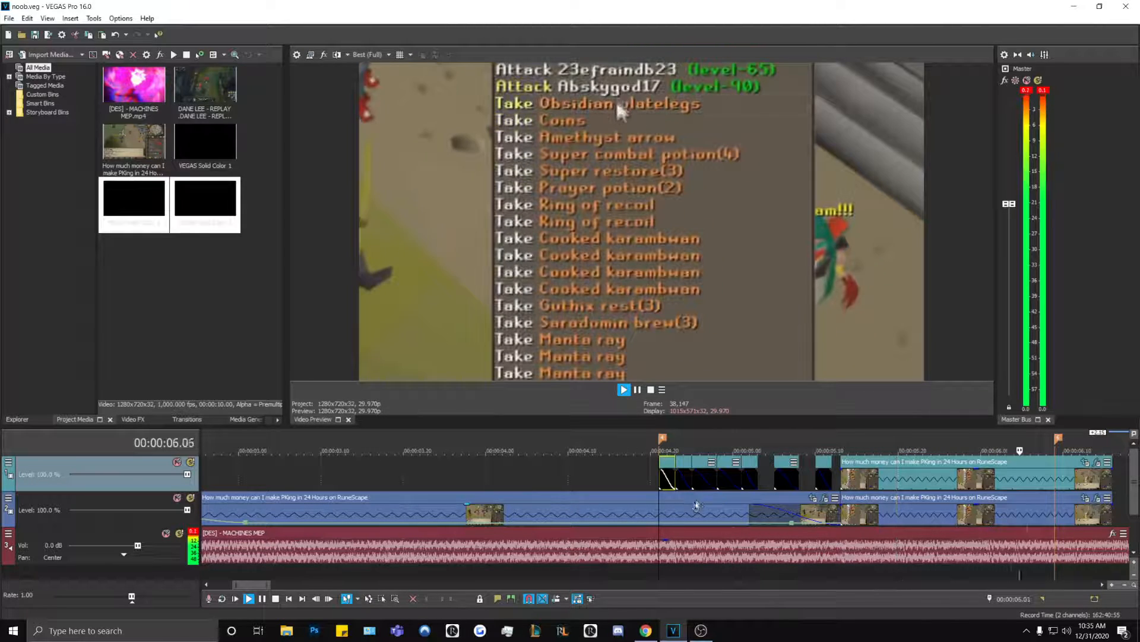
pyautogui.press('space')
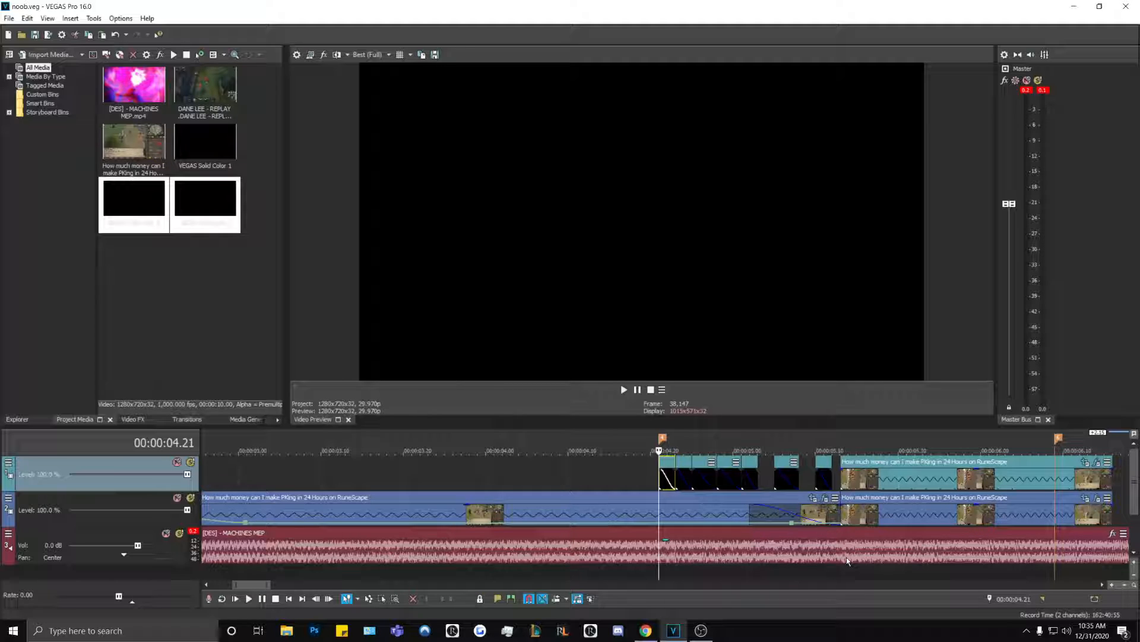
pyautogui.press('space')
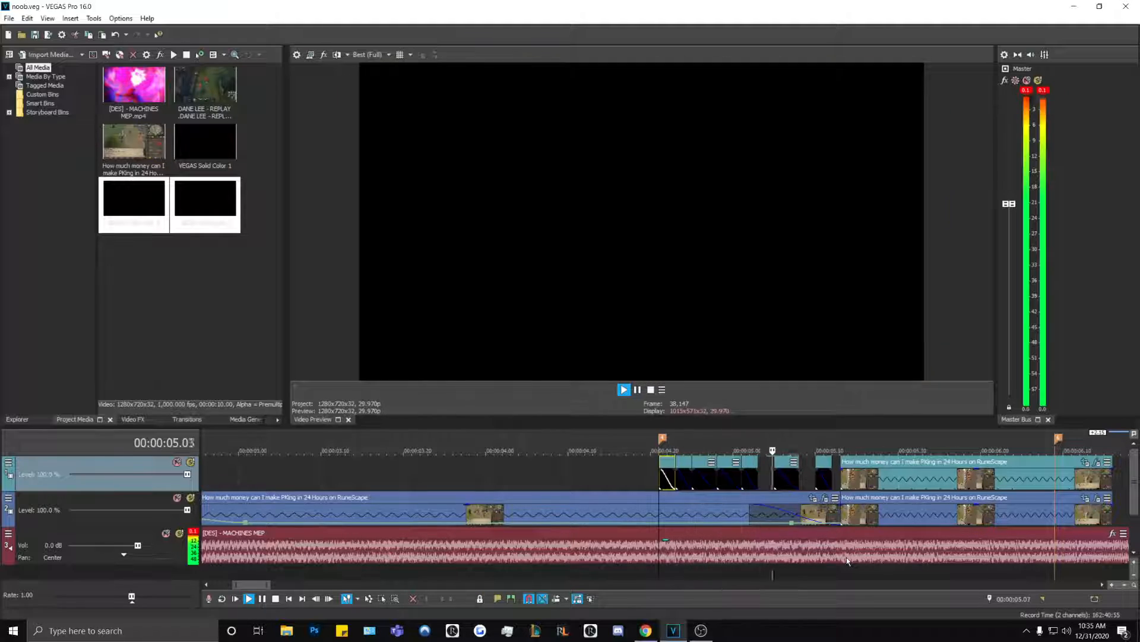
pyautogui.press('space')
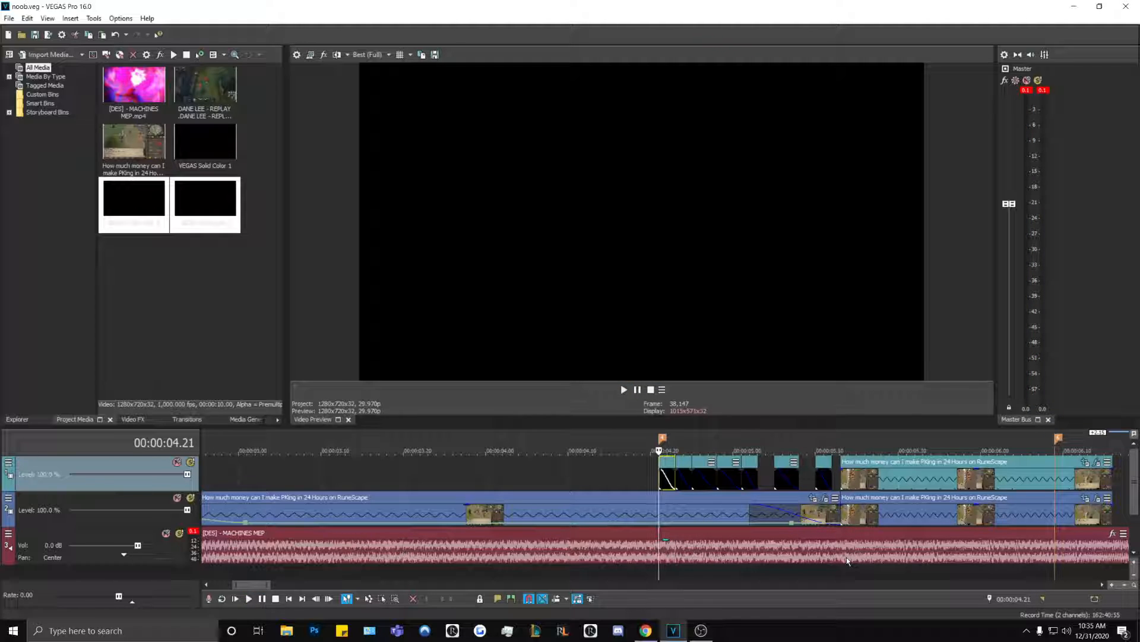
pyautogui.press('space')
pyautogui.press('space')
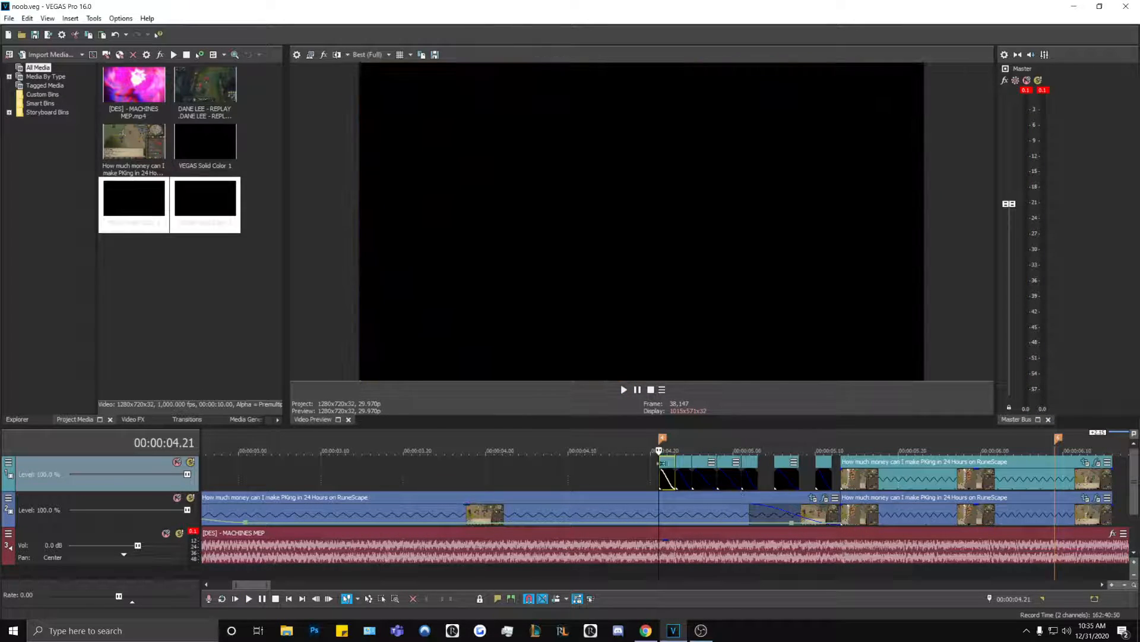
# Step: Select the upper-track clip following the black flashes and play it repeatedly from its start at 00:00:05.13
pyautogui.click(842, 472)
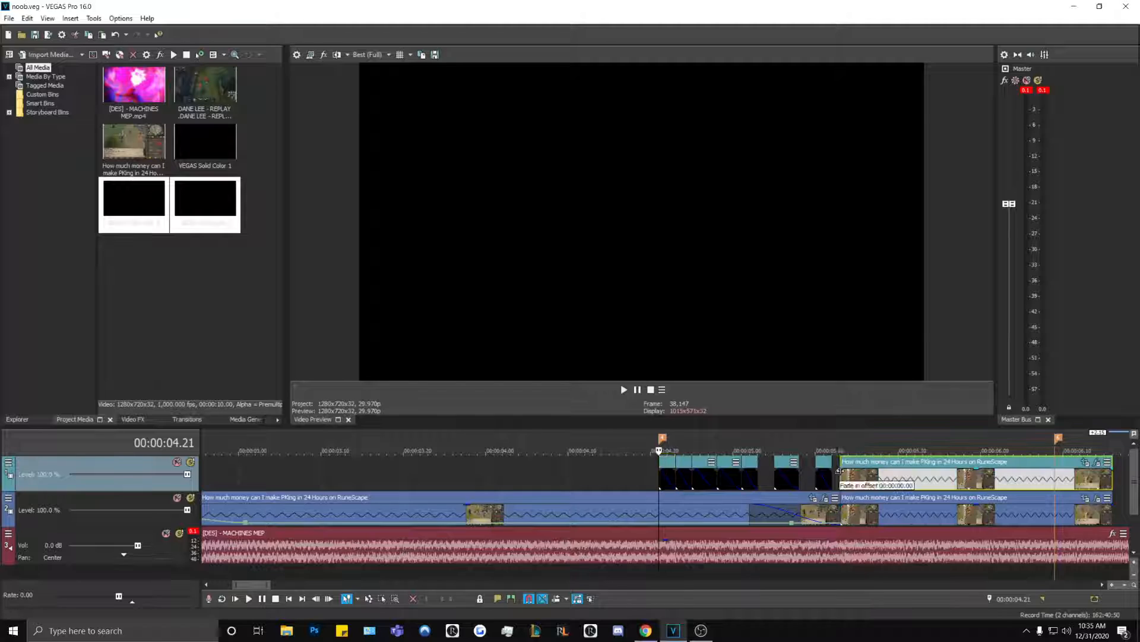
pyautogui.scroll(-1, 654, 518)
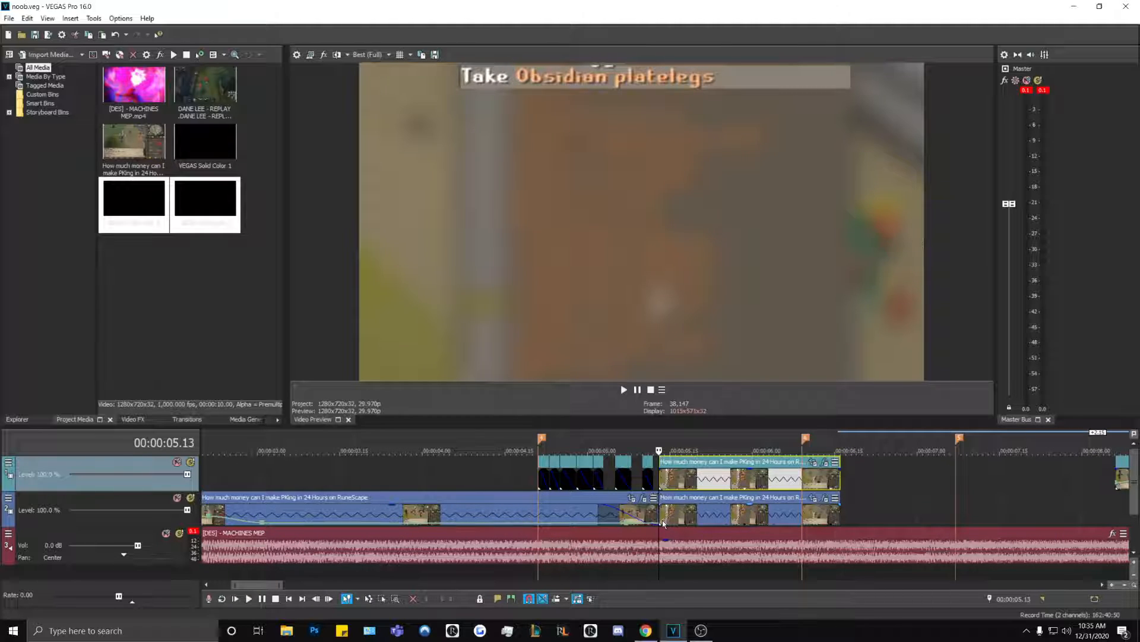
pyautogui.press('space')
pyautogui.press('space')
pyautogui.press('space')
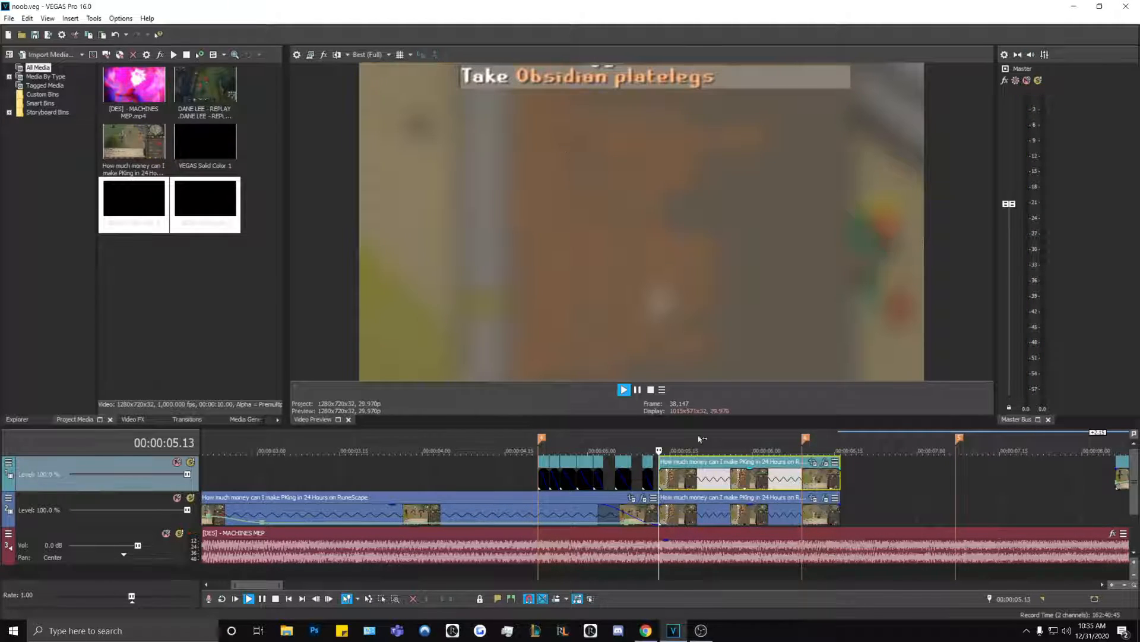
pyautogui.press('space')
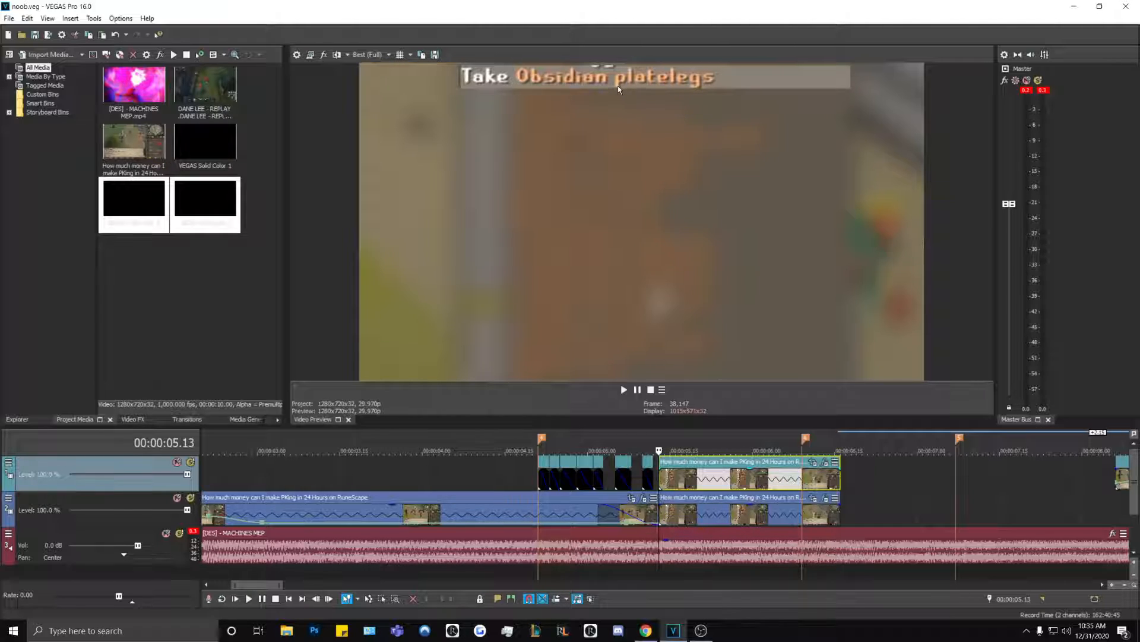
pyautogui.press('space')
pyautogui.press('space')
# Step: Step frame by frame through the blurred opening of the clip after the flashes, and return to 00:00:05.13
pyautogui.press('Right')
pyautogui.press('Right')
pyautogui.press('Right')
pyautogui.press('Right')
pyautogui.press('Right')
pyautogui.press('Right')
pyautogui.press('Right')
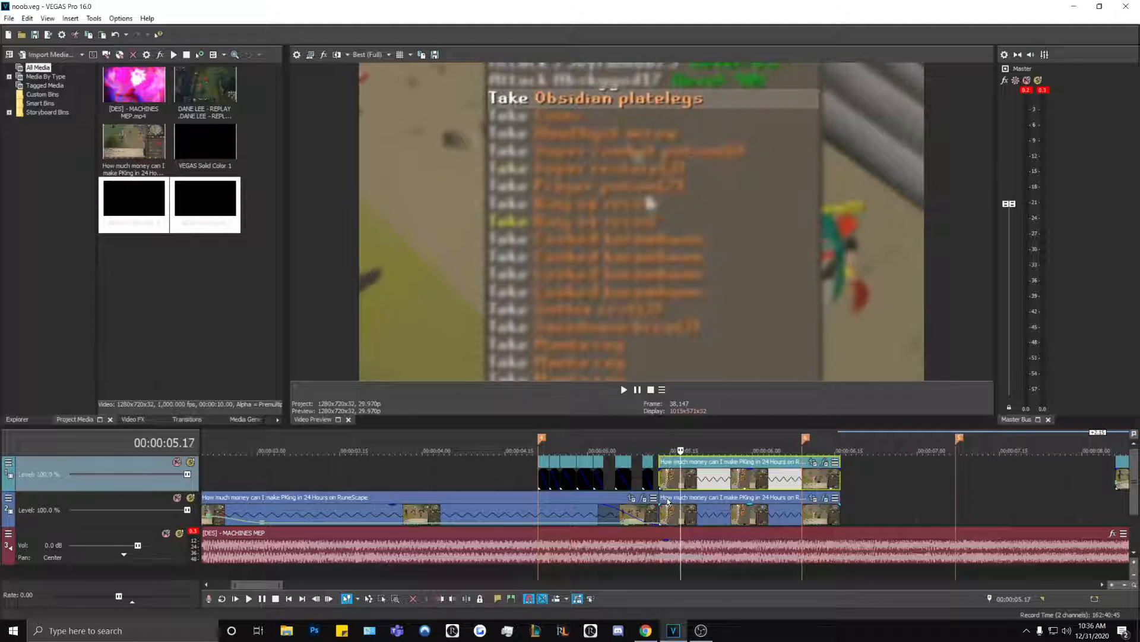
pyautogui.press('Left')
pyautogui.press('Left')
pyautogui.press('Left')
pyautogui.press('Left')
pyautogui.press('Left')
pyautogui.press('Left')
pyautogui.press('Left')
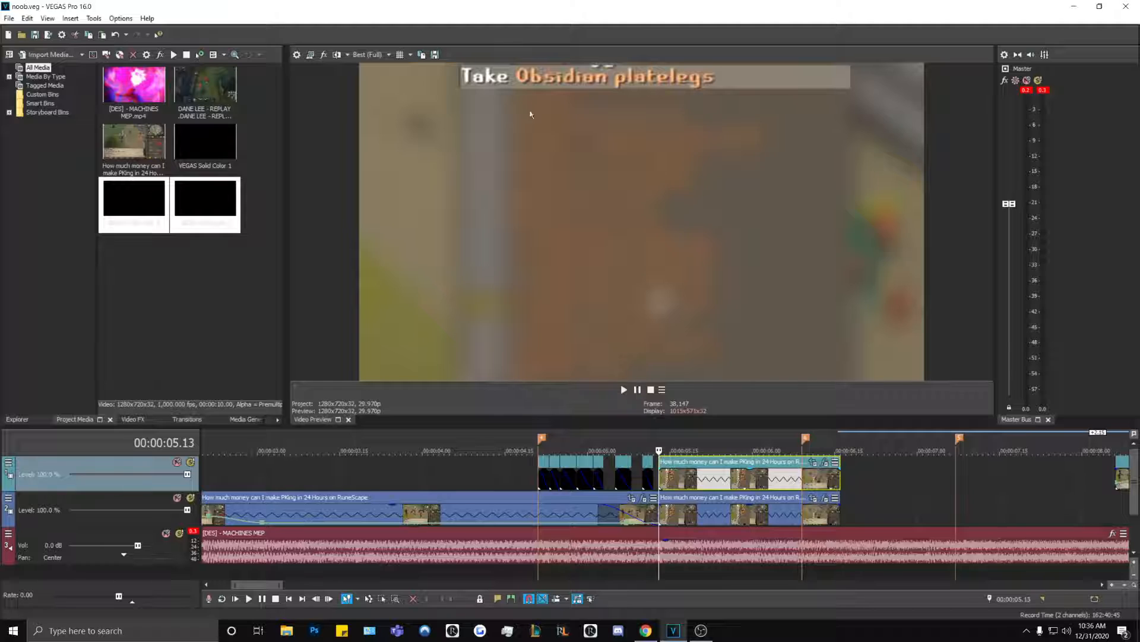
# Step: Move the playhead to 00:00:04.19, just before the black flashes, and check the recording in OBS
pyautogui.click(527, 487)
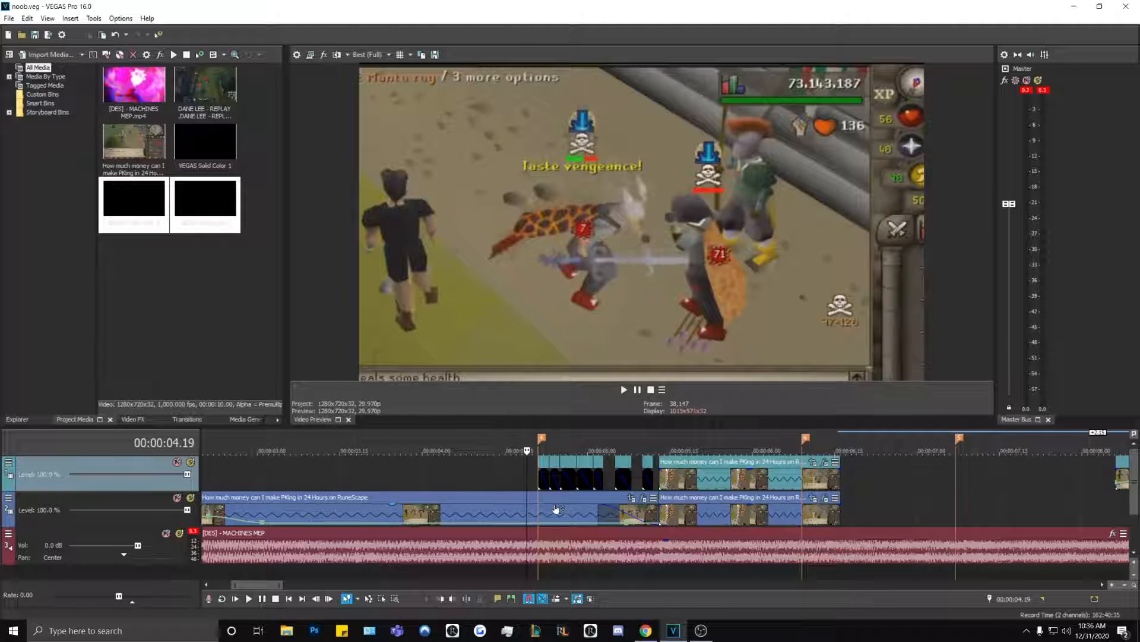
pyautogui.click(701, 630)
pyautogui.click(701, 631)
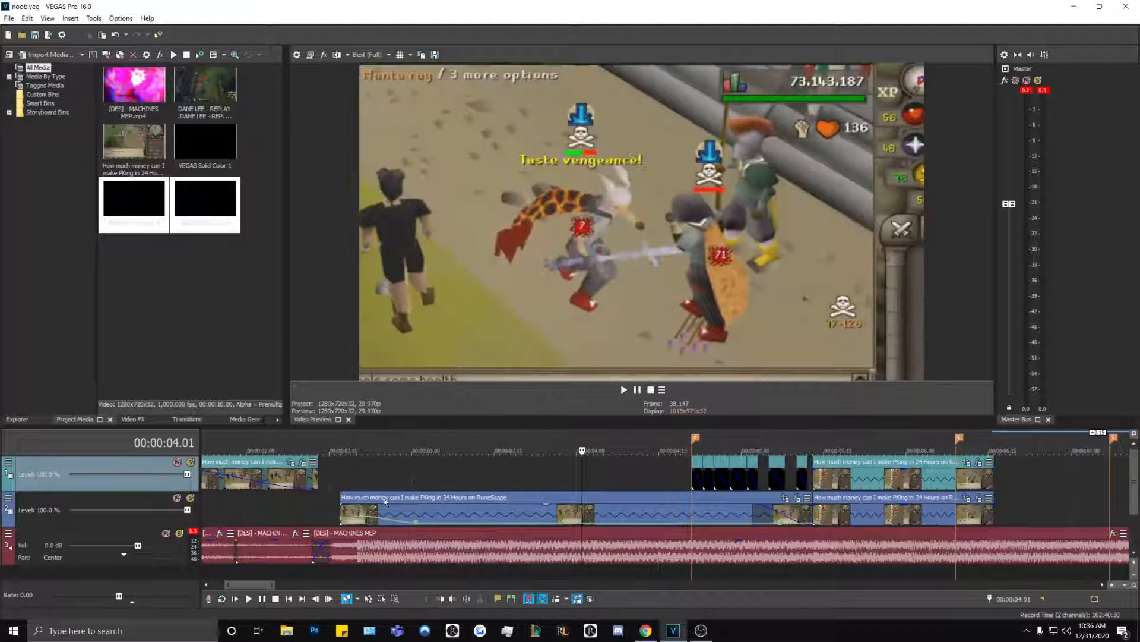
# Step: Play the third clip's entrance with the music from 00:00:02.15, just before the clip starts
pyautogui.click(326, 522)
pyautogui.press('space')
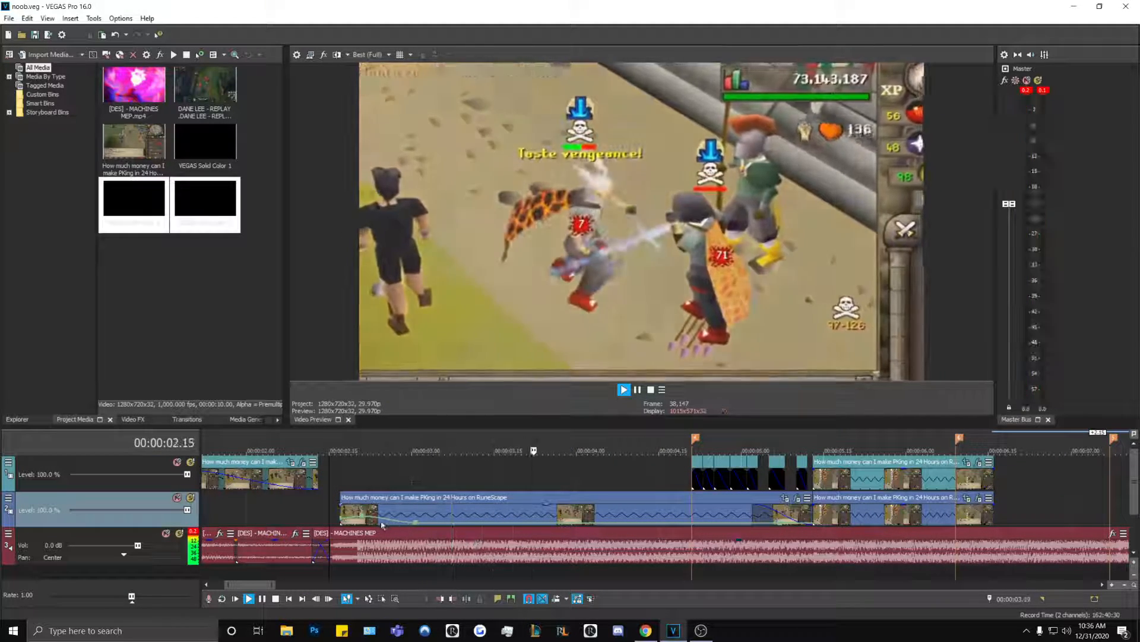
pyautogui.press('space')
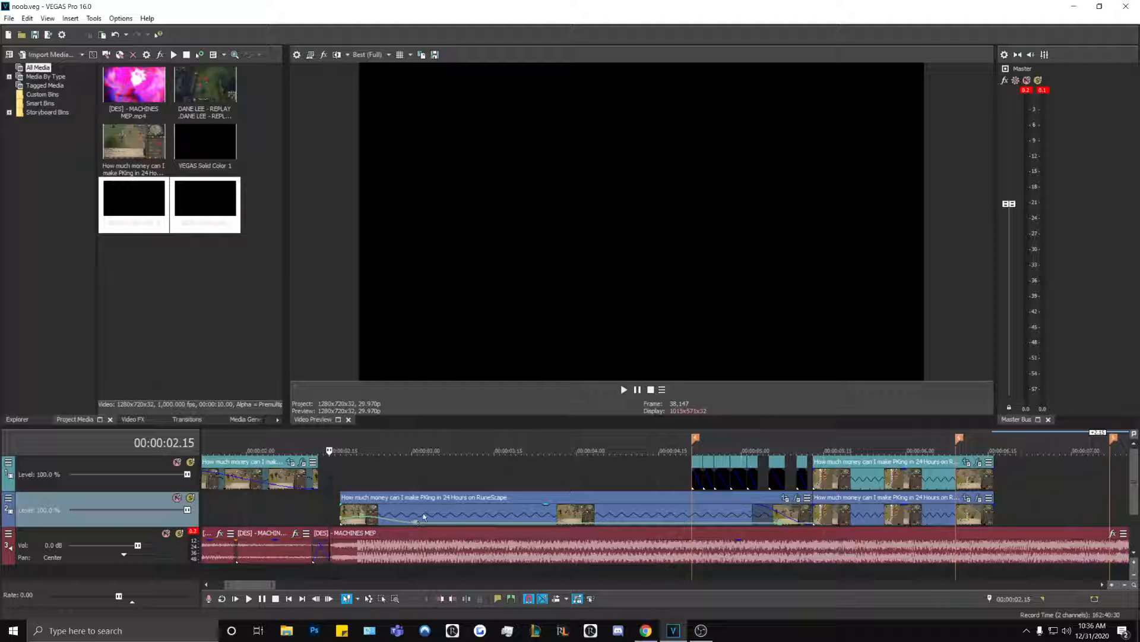
# Step: Show the third clip's Velocity envelope option without changing it, and place the playhead at 00:00:02.29
pyautogui.rightClick(455, 515)
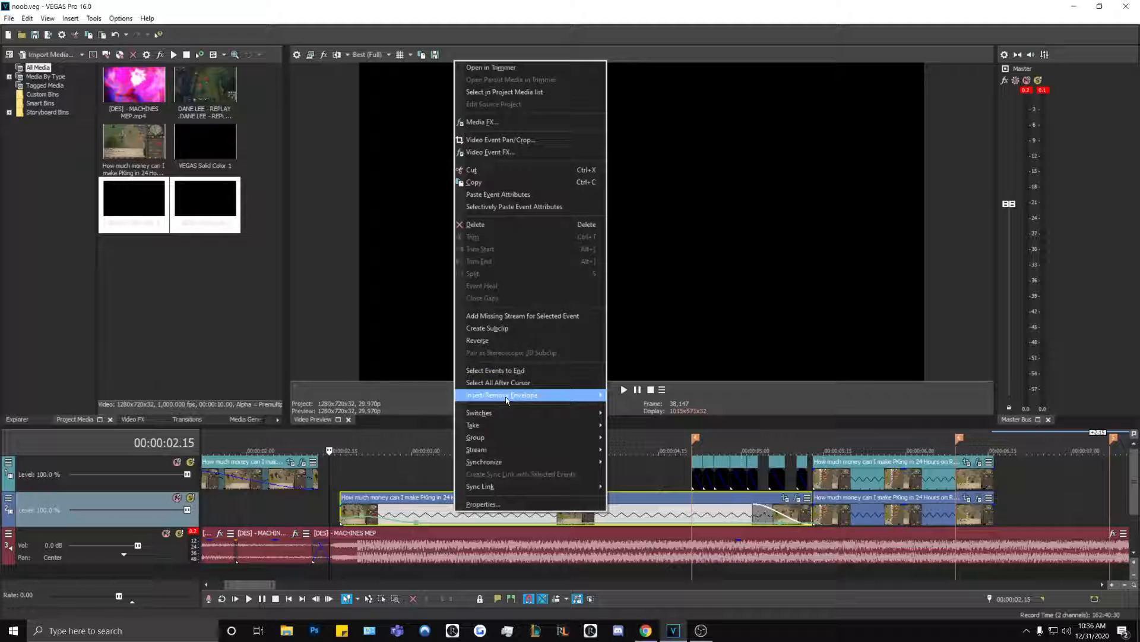
pyautogui.moveTo(497, 398)
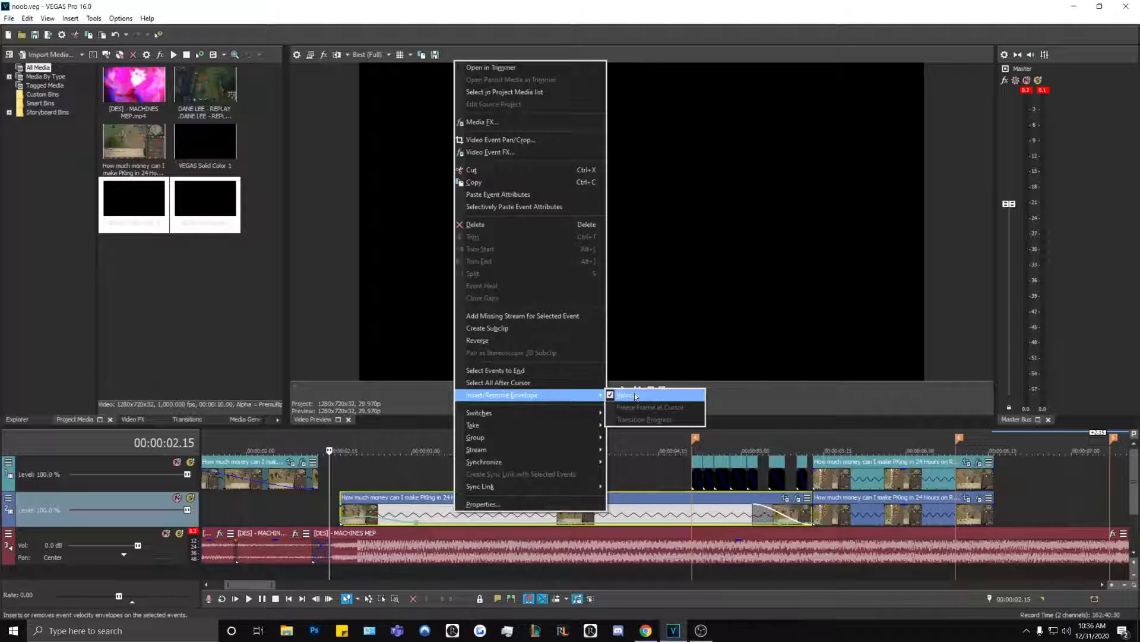
pyautogui.click(407, 511)
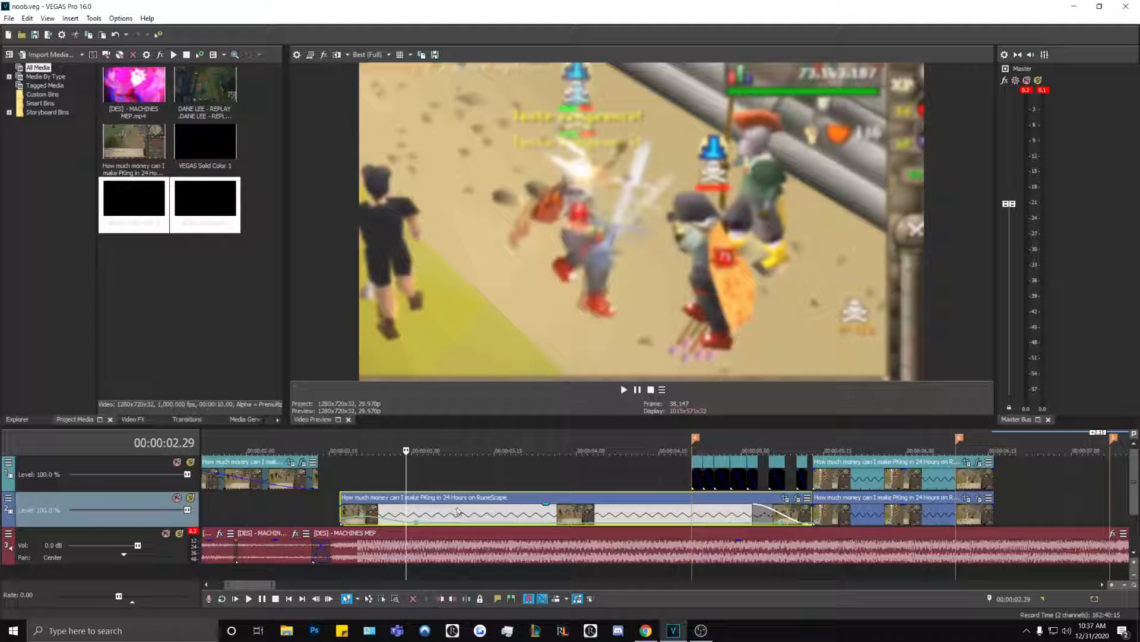
# Step: Play the third clip from its first frame at 00:00:02.17 to review its slowdown with the music
pyautogui.scroll(-1, 626, 511)
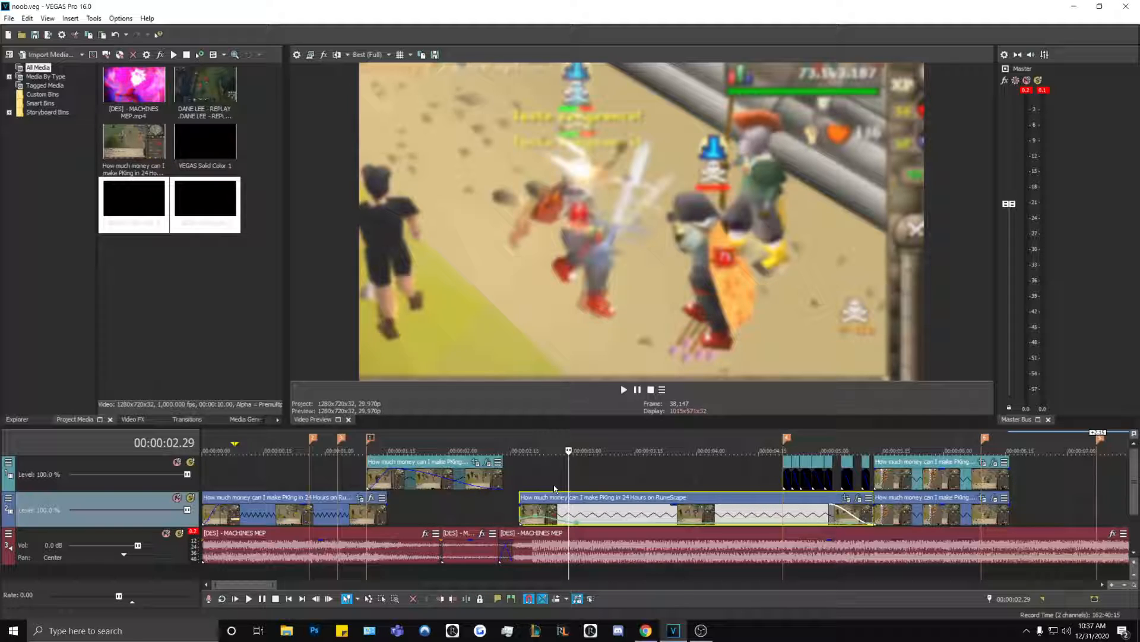
pyautogui.click(520, 477)
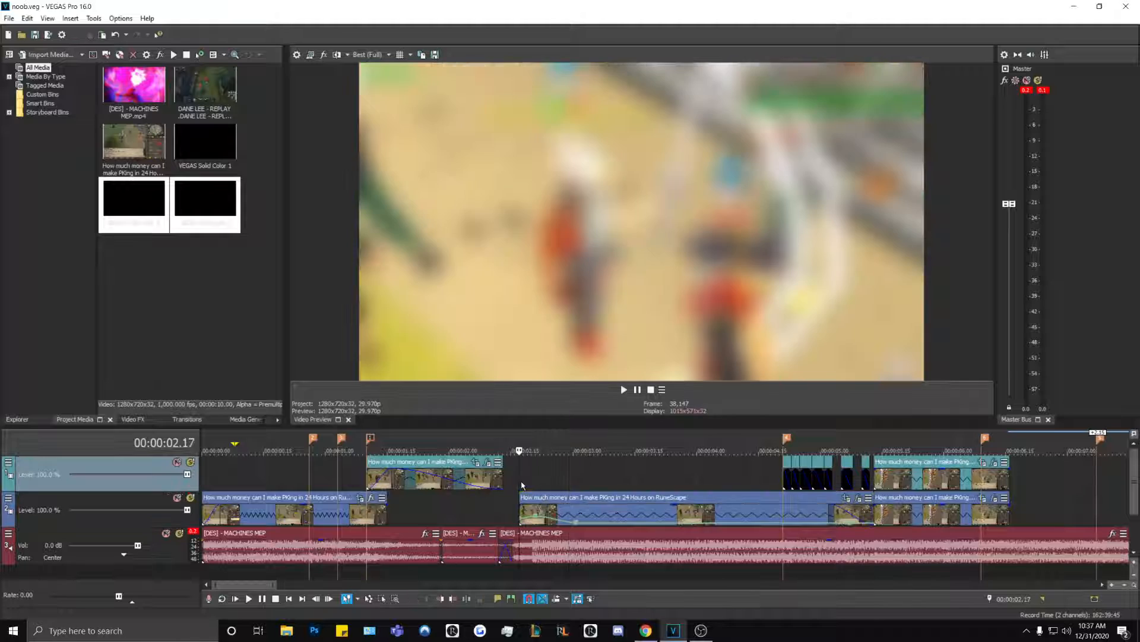
pyautogui.press('space')
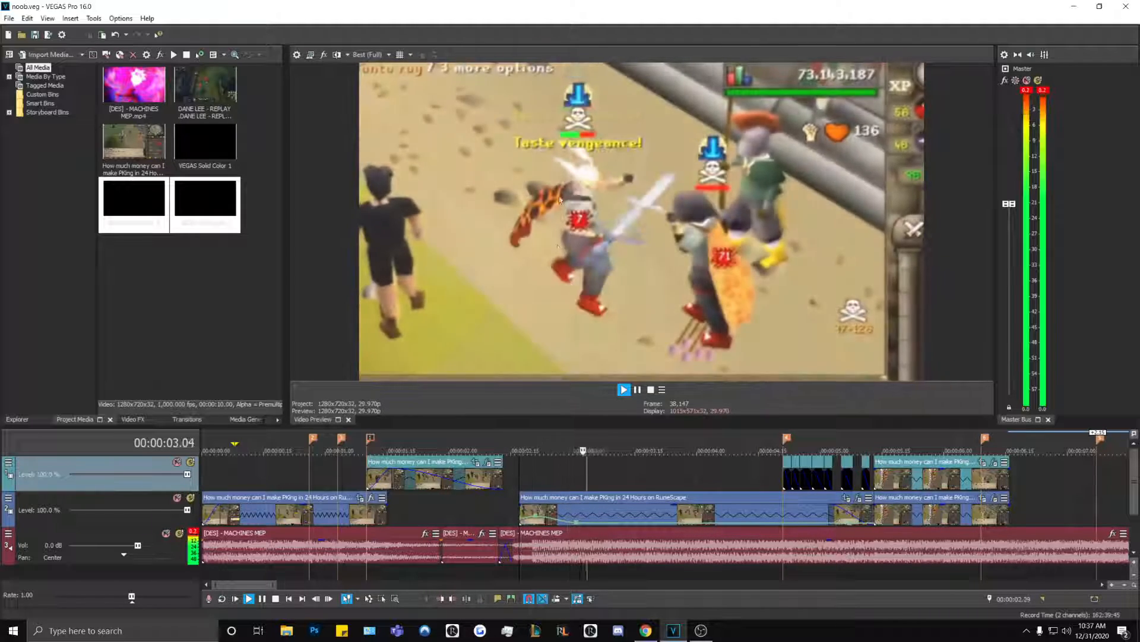
pyautogui.press('space')
# Step: Scrub through the third clip's blurred opening around 00:00:02.22 and on to 00:00:04.06
pyautogui.moveTo(523, 473); pyautogui.dragTo(539, 470)
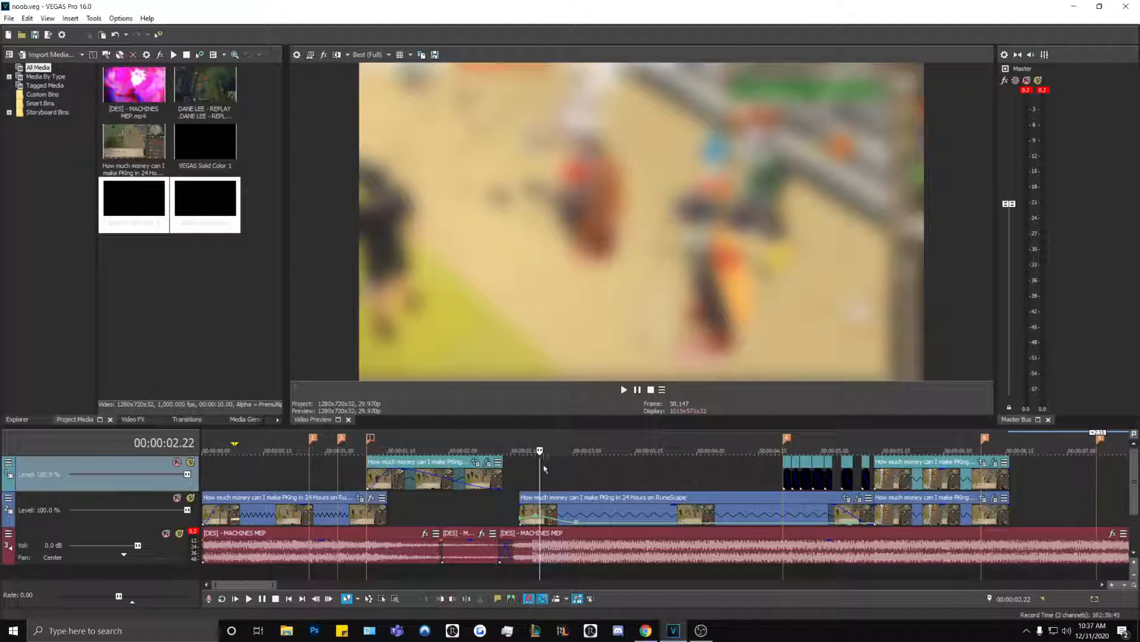
pyautogui.moveTo(541, 477)
pyautogui.mouseDown()
pyautogui.moveTo(519, 478)
pyautogui.moveTo(534, 481)
pyautogui.mouseUp()
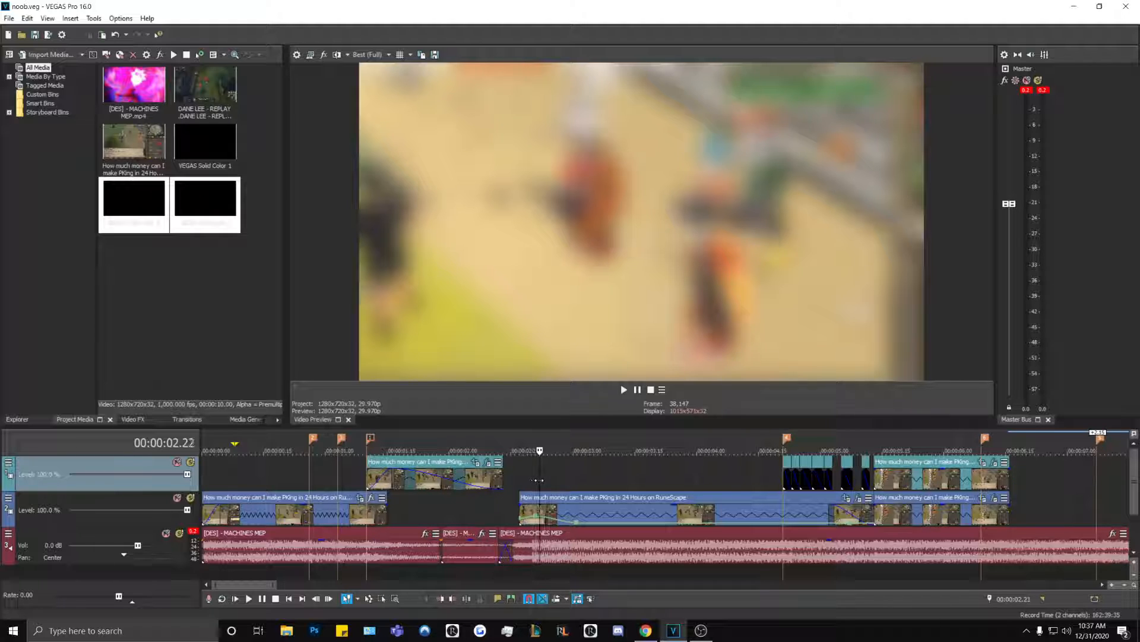
pyautogui.moveTo(538, 480); pyautogui.dragTo(721, 473)
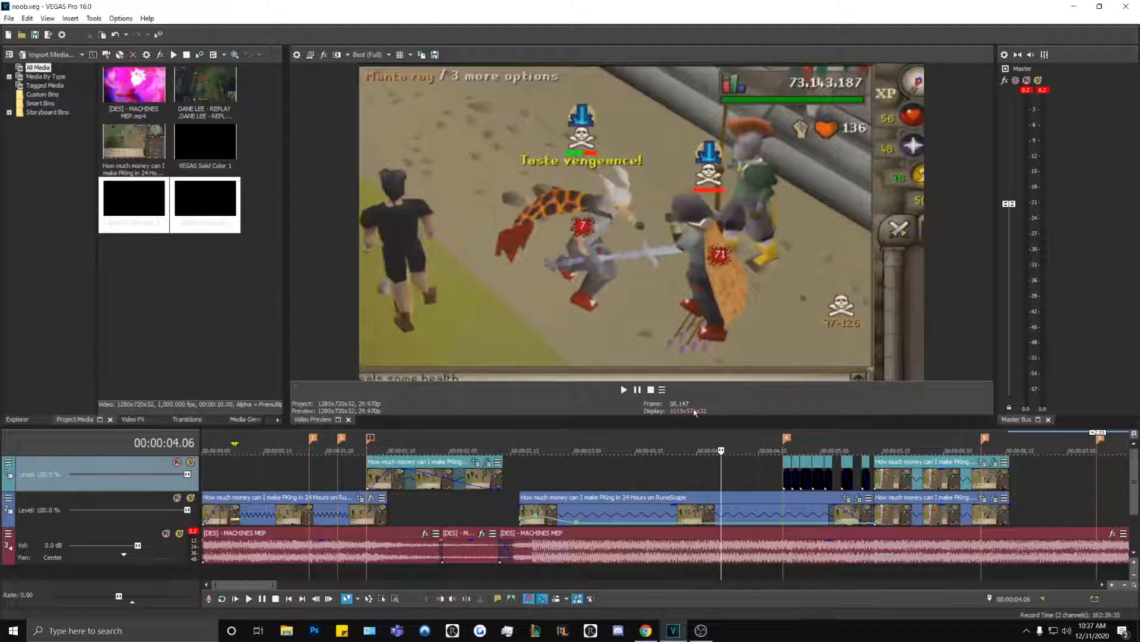
# Step: Return the playhead to the third clip's start at 00:00:02.17 and check the recording in OBS
pyautogui.click(519, 481)
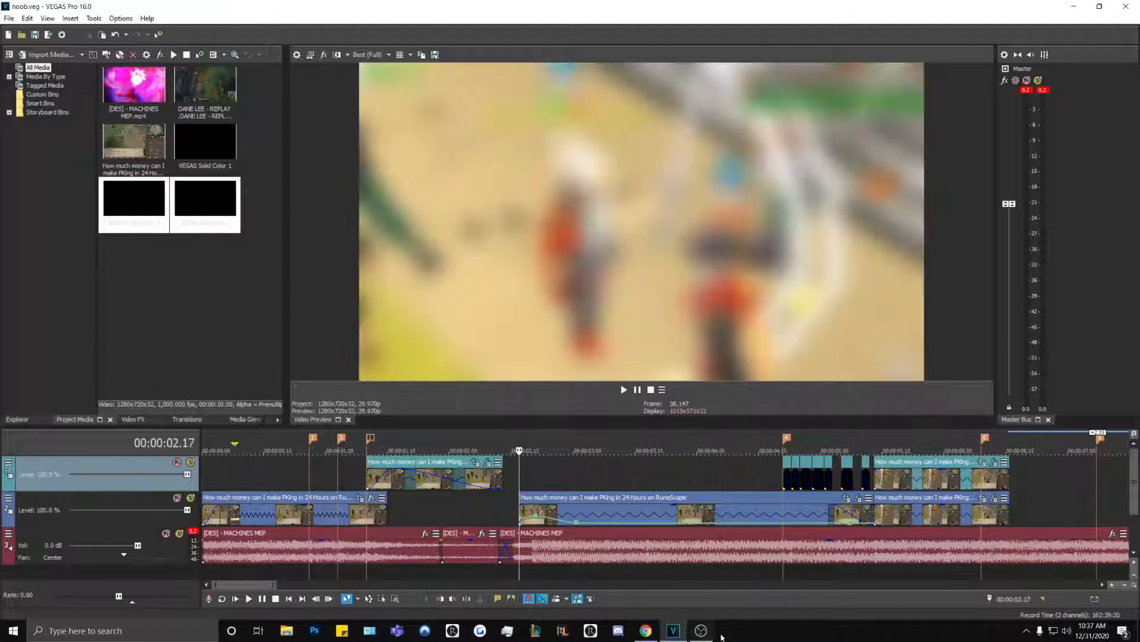
pyautogui.click(707, 632)
pyautogui.click(710, 636)
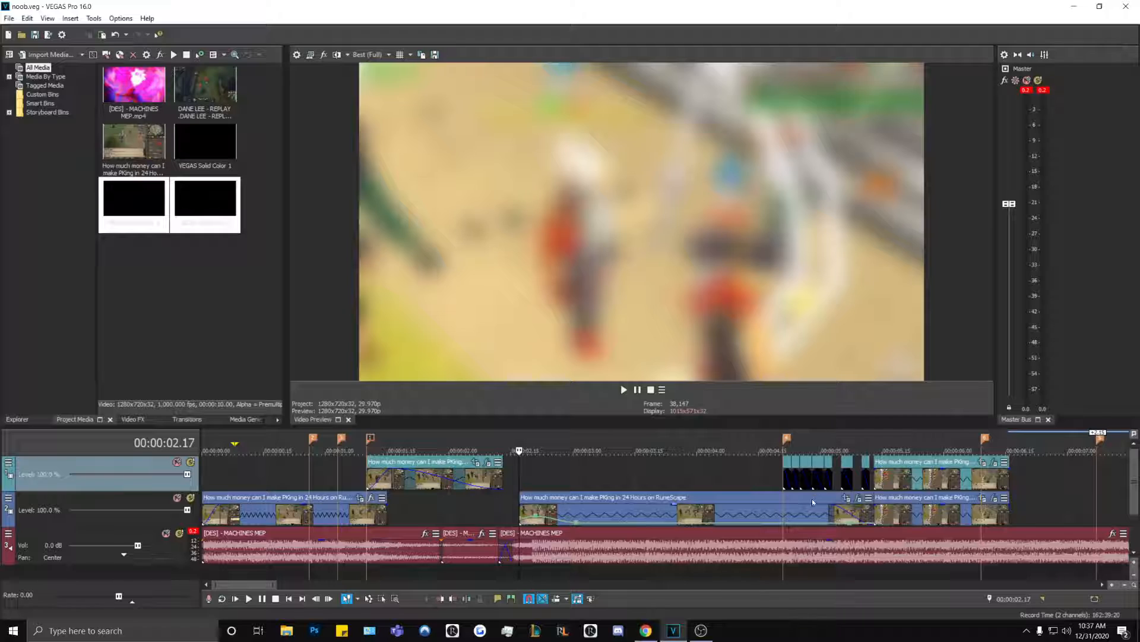
# Step: Select the first black flash on the upper track and the last VEGAS Solid Color clip in the project media
pyautogui.click(776, 477)
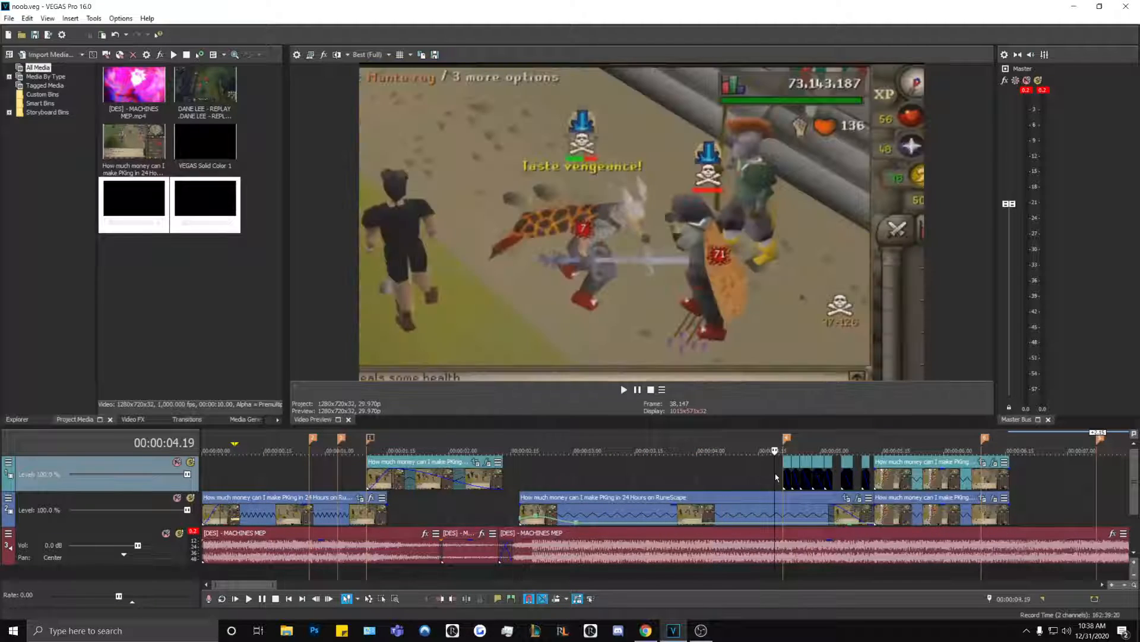
pyautogui.scroll(2, 774, 476)
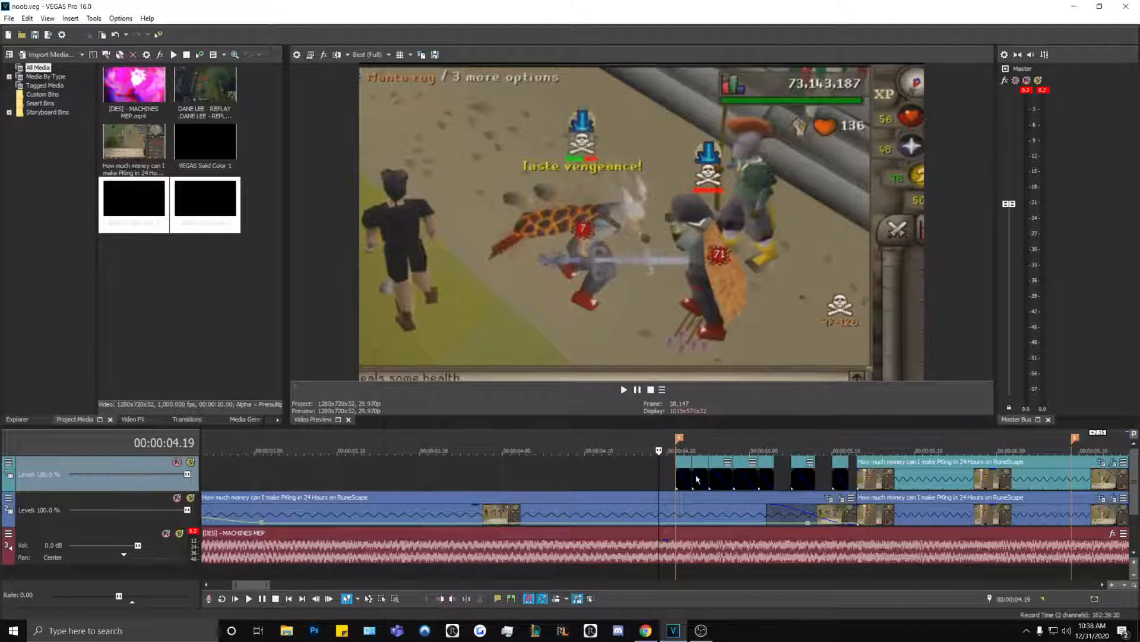
pyautogui.click(684, 461)
pyautogui.click(201, 225)
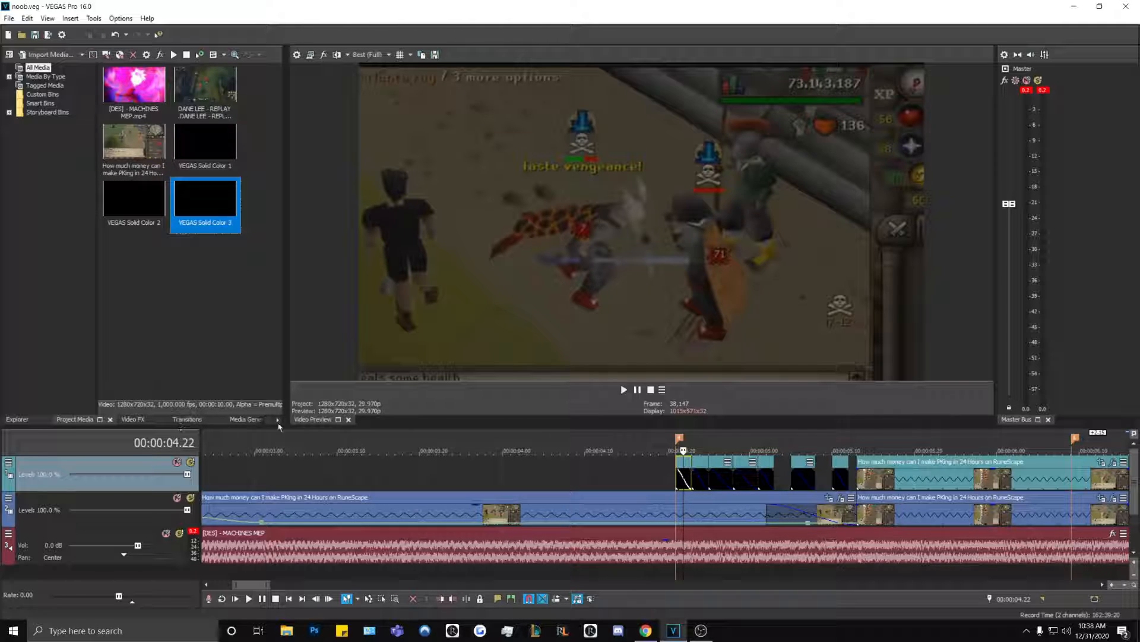
# Step: Show the Black preset of the Solid Color generator and place the playhead at 00:00:04.23
pyautogui.click(246, 419)
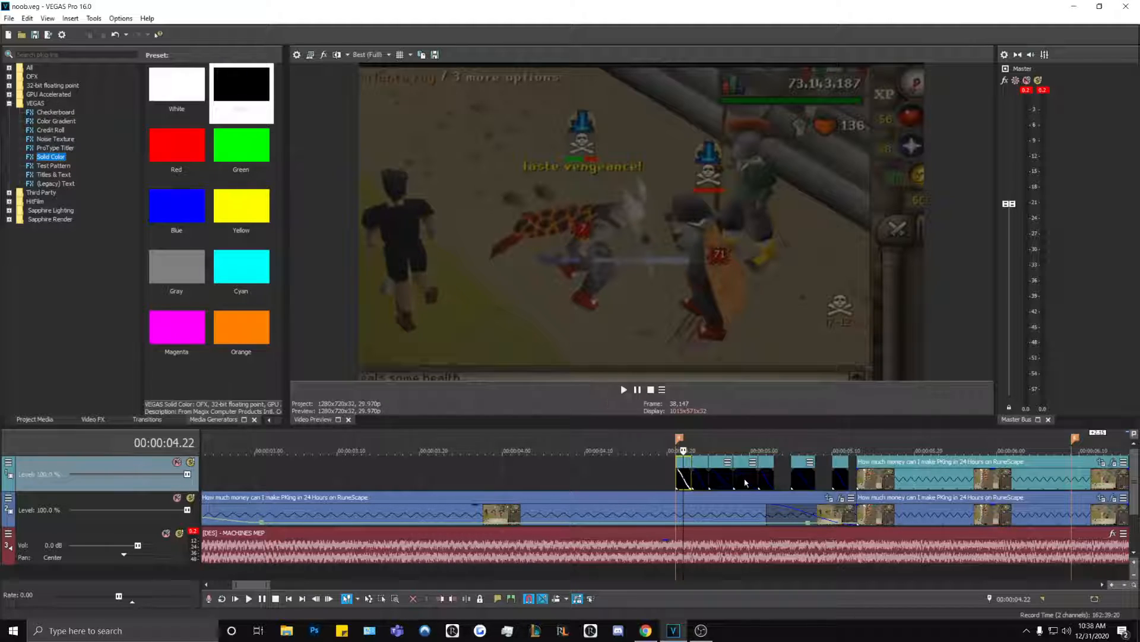
pyautogui.moveTo(242, 106); pyautogui.dragTo(247, 130)
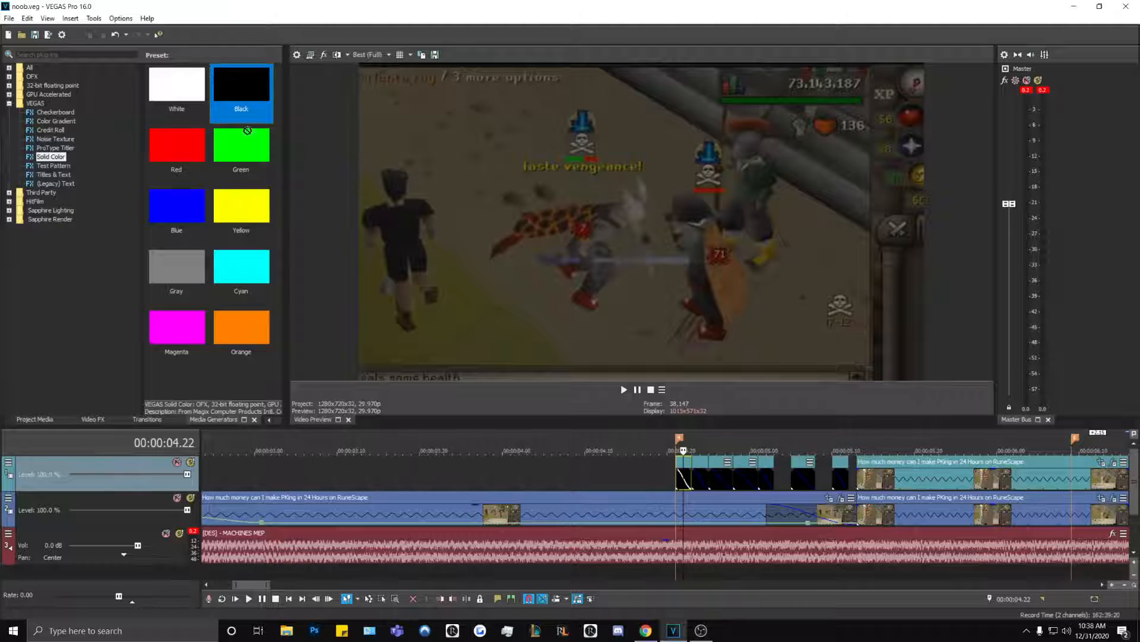
pyautogui.click(690, 462)
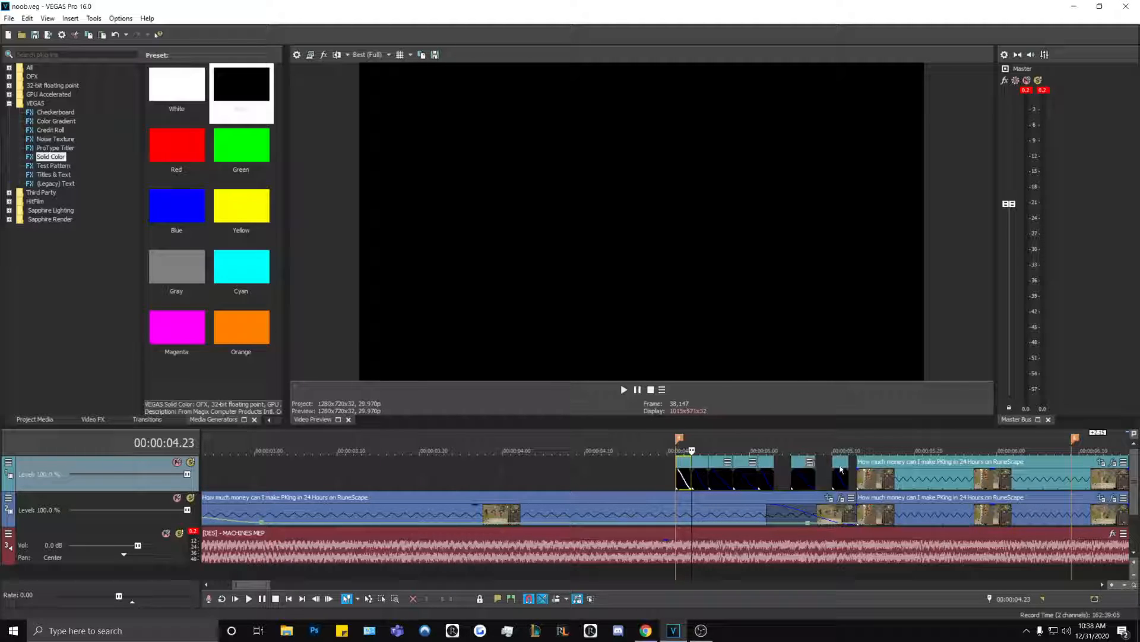
# Step: Preview the black flashes from their start at 00:00:04.21 and inspect the fade of the flash at 00:00:04.29
pyautogui.click(677, 486)
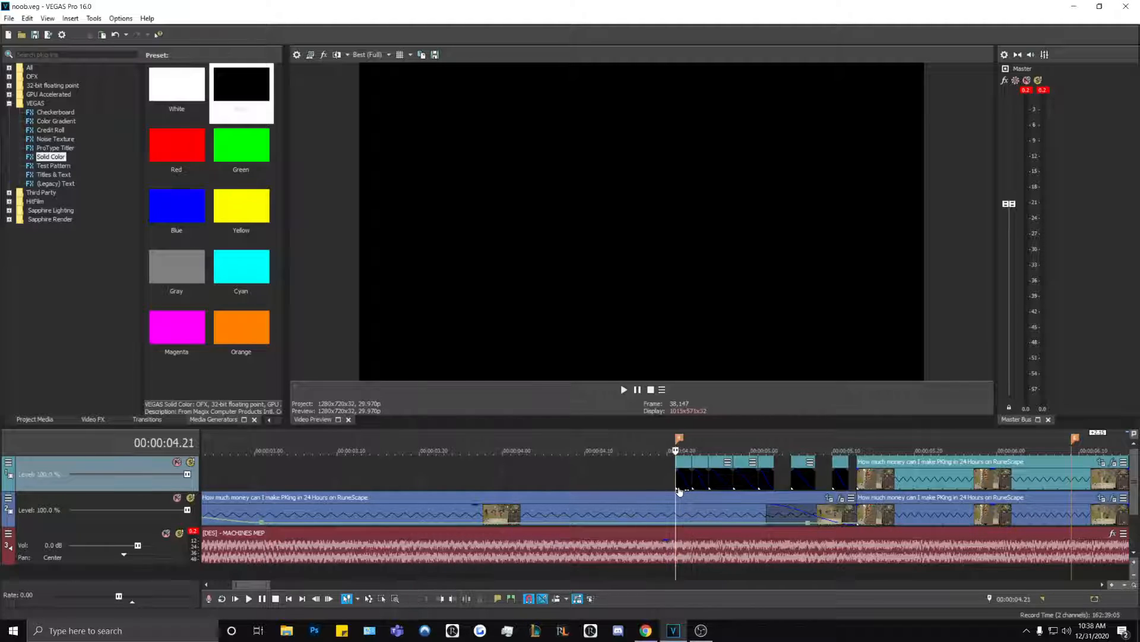
pyautogui.press('space')
pyautogui.press('space')
pyautogui.click(626, 484)
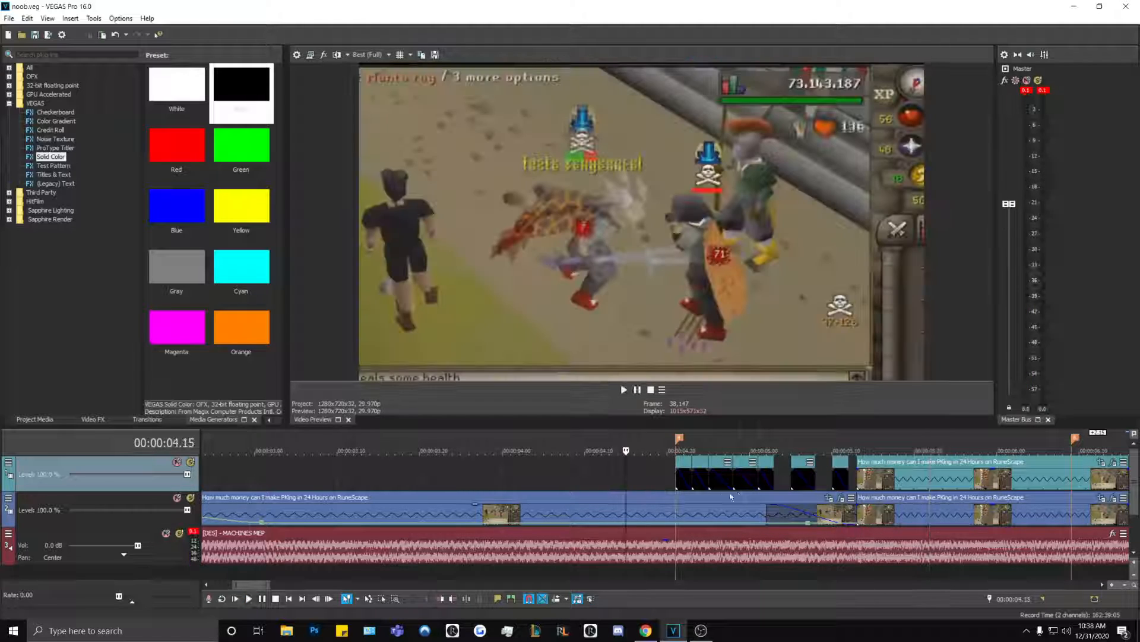
pyautogui.click(744, 481)
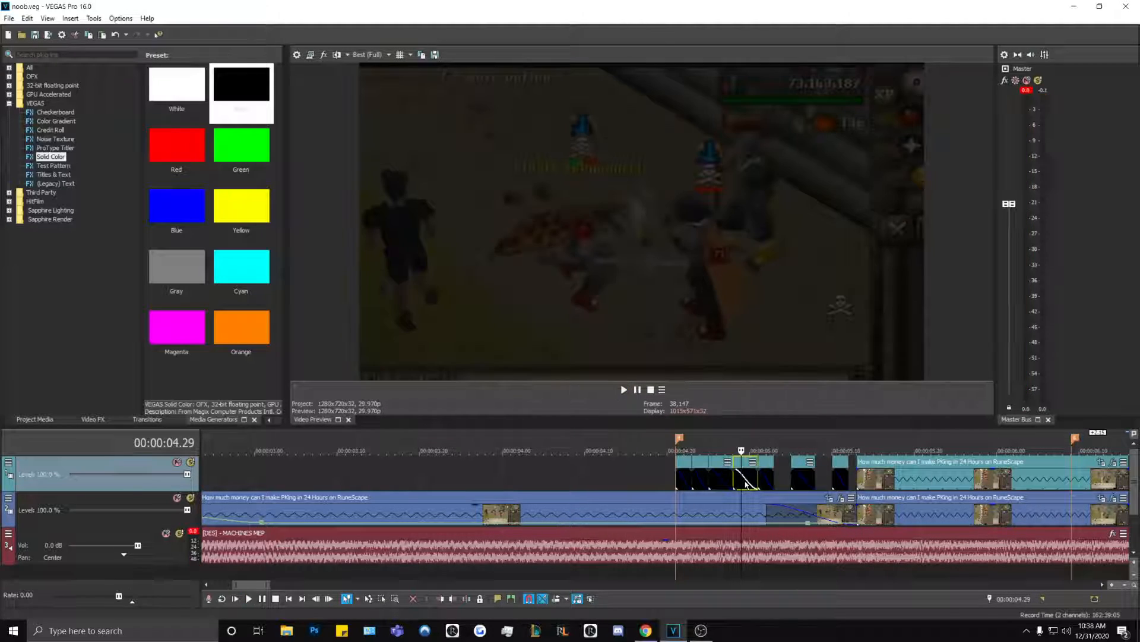
# Step: Play the whole row of black flashes from 00:00:04.21 and again from 00:00:04.17 to compare it with the music
pyautogui.moveTo(741, 452)
pyautogui.mouseDown()
pyautogui.moveTo(767, 455)
pyautogui.moveTo(675, 455)
pyautogui.mouseUp()
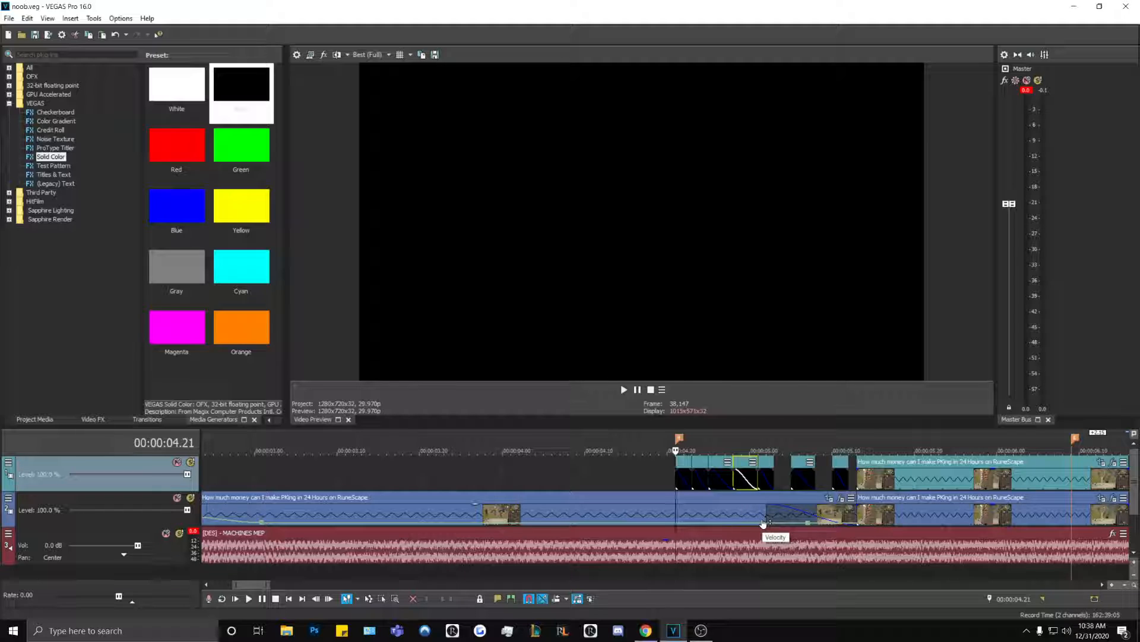
pyautogui.press('space')
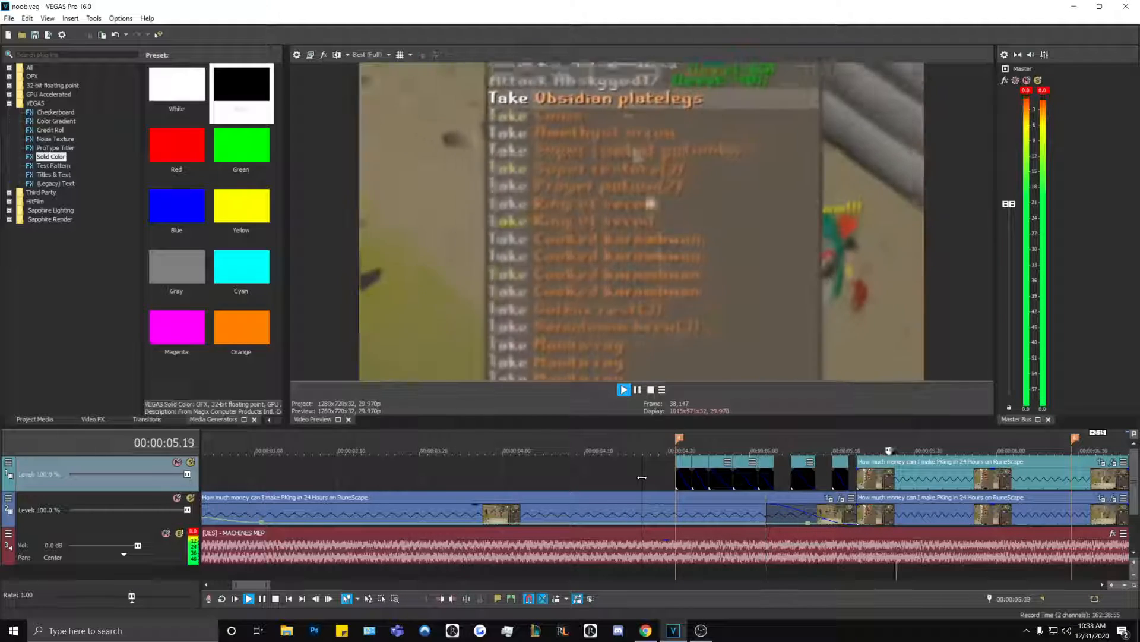
pyautogui.press('space')
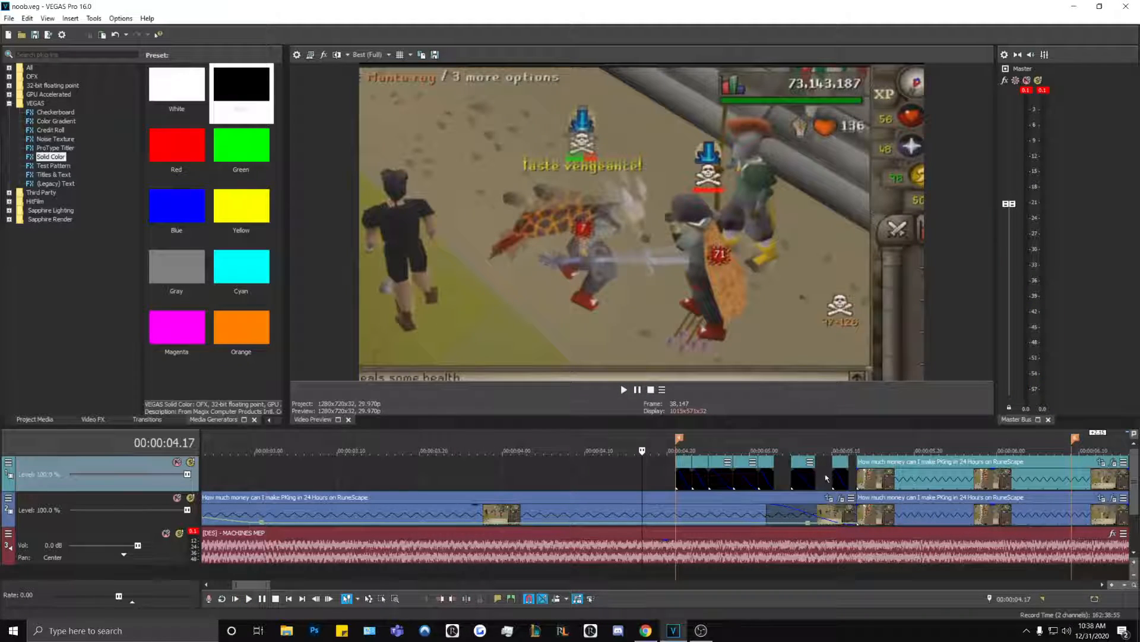
pyautogui.press('space')
pyautogui.press('space')
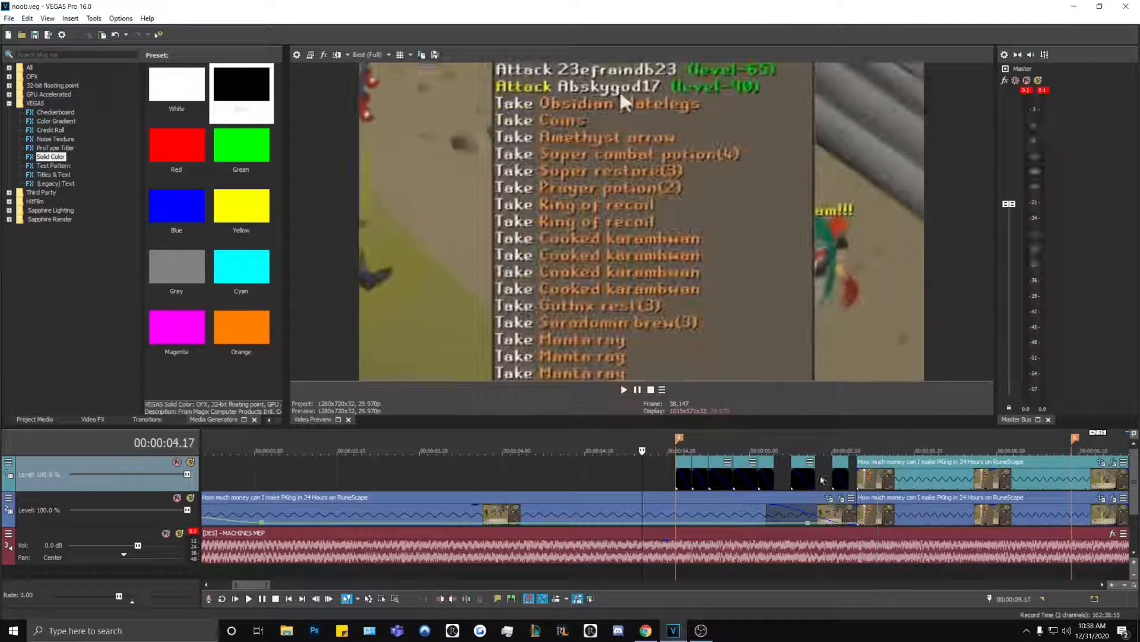
# Step: Play from the last black flash at 00:00:05.10 and examine the fade-outs of the first two flashes up close
pyautogui.click(832, 479)
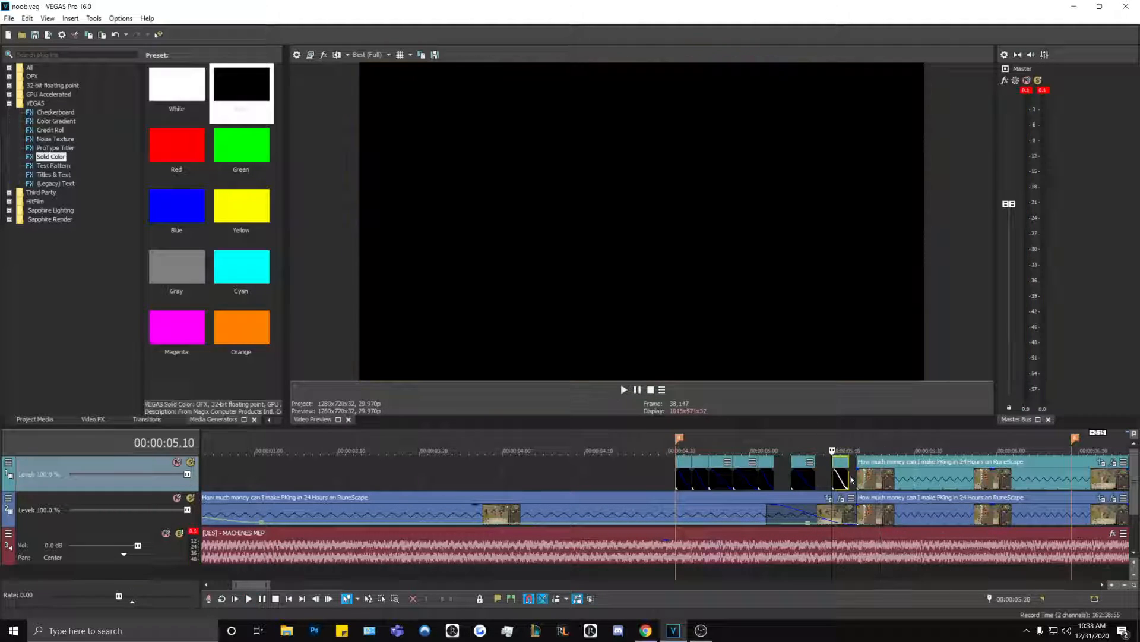
pyautogui.press('space')
pyautogui.press('space')
pyautogui.click(699, 480)
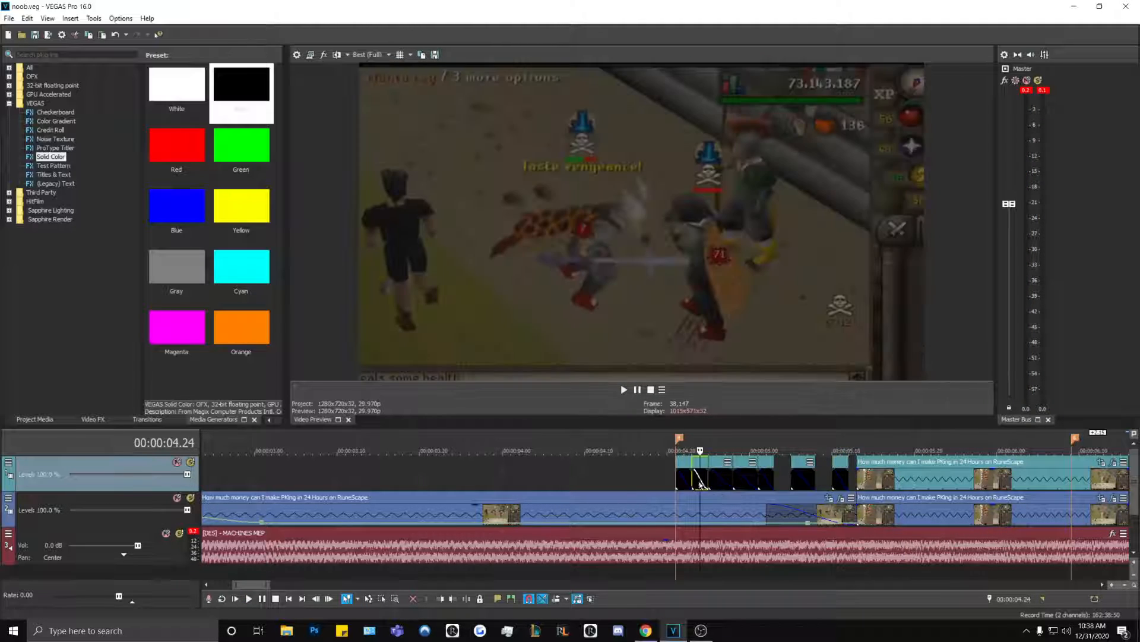
pyautogui.scroll(3, 683, 481)
pyautogui.click(616, 482)
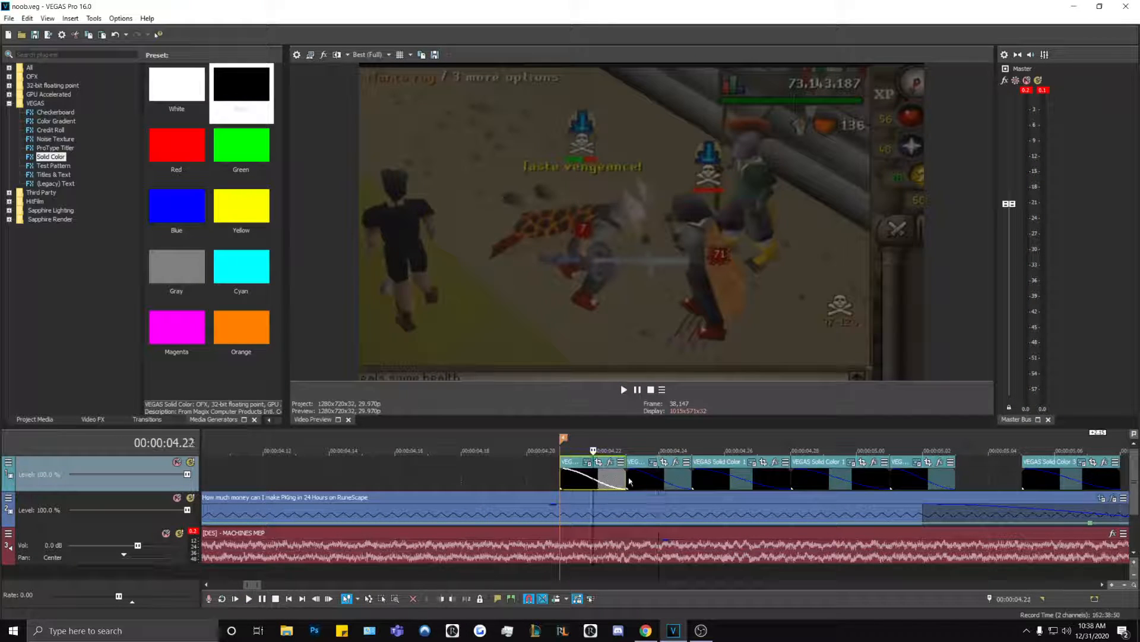
pyautogui.click(649, 486)
# Step: Select the five consecutive black flashes, remove their fade-outs, and reapply fade-outs across their full lengths
pyautogui.click(568, 466)
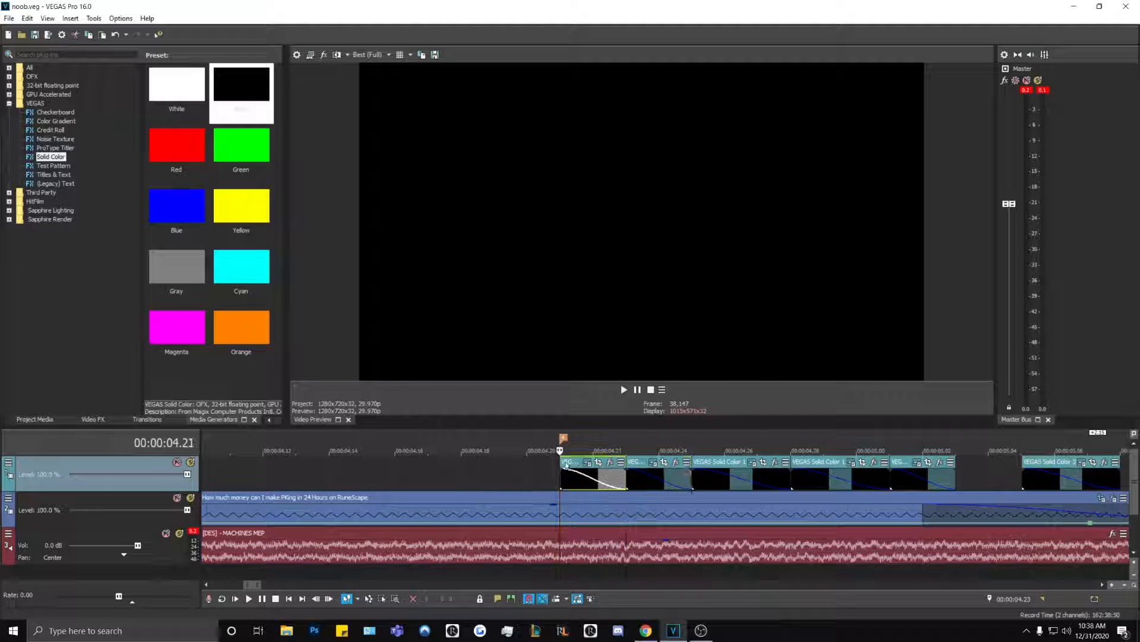
pyautogui.keyDown('shift'); pyautogui.click(941, 476); pyautogui.keyUp('shift')
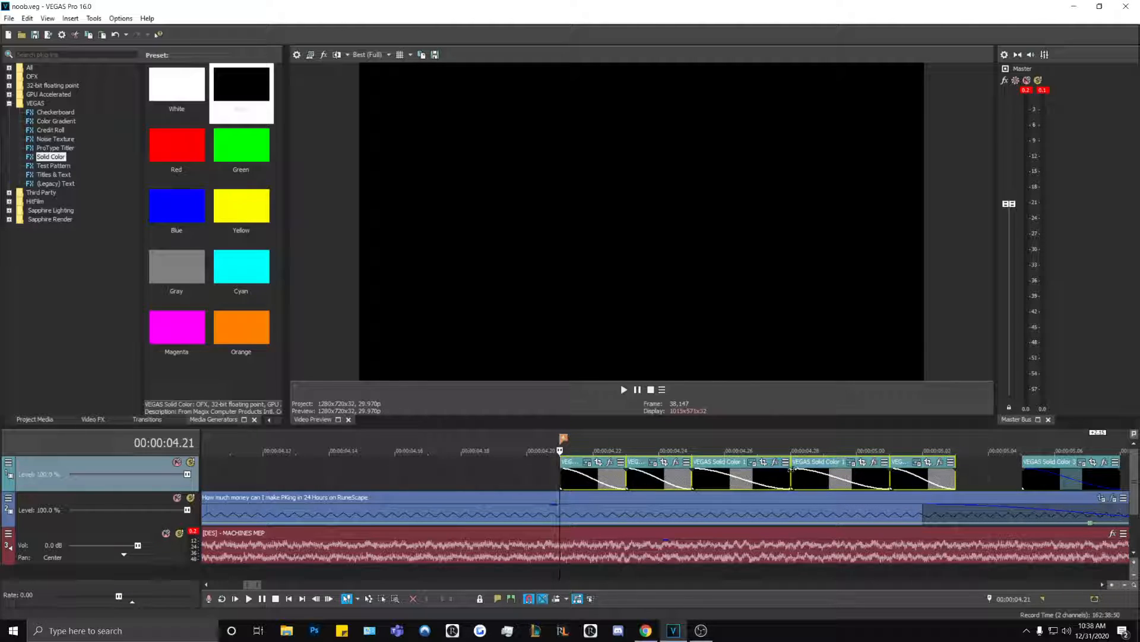
pyautogui.moveTo(792, 469); pyautogui.dragTo(645, 473)
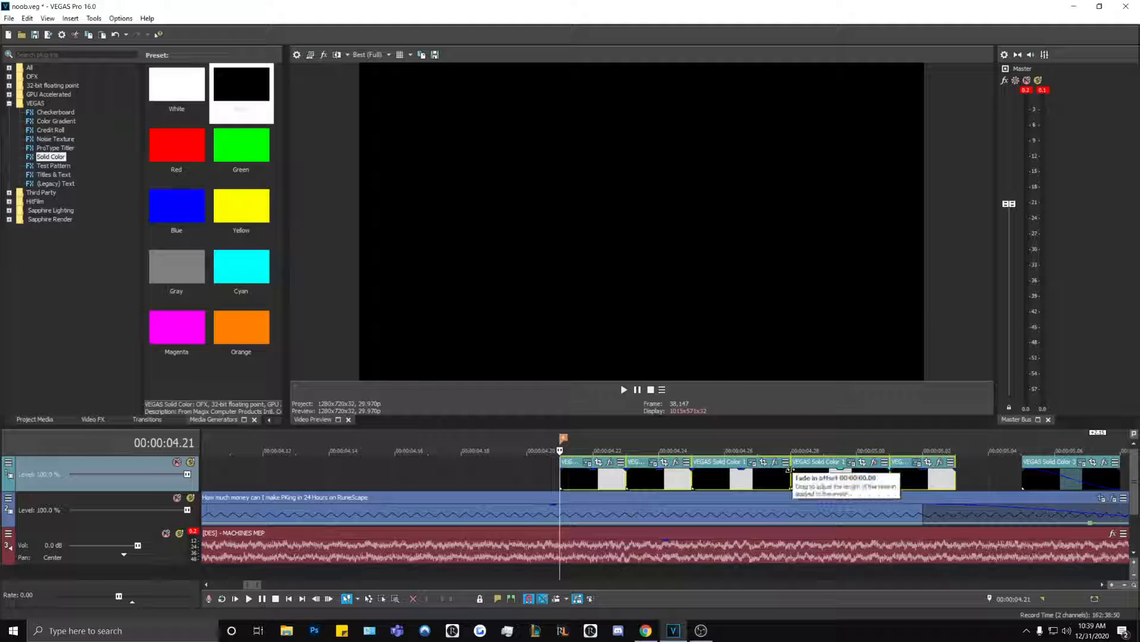
pyautogui.moveTo(792, 469); pyautogui.dragTo(733, 483)
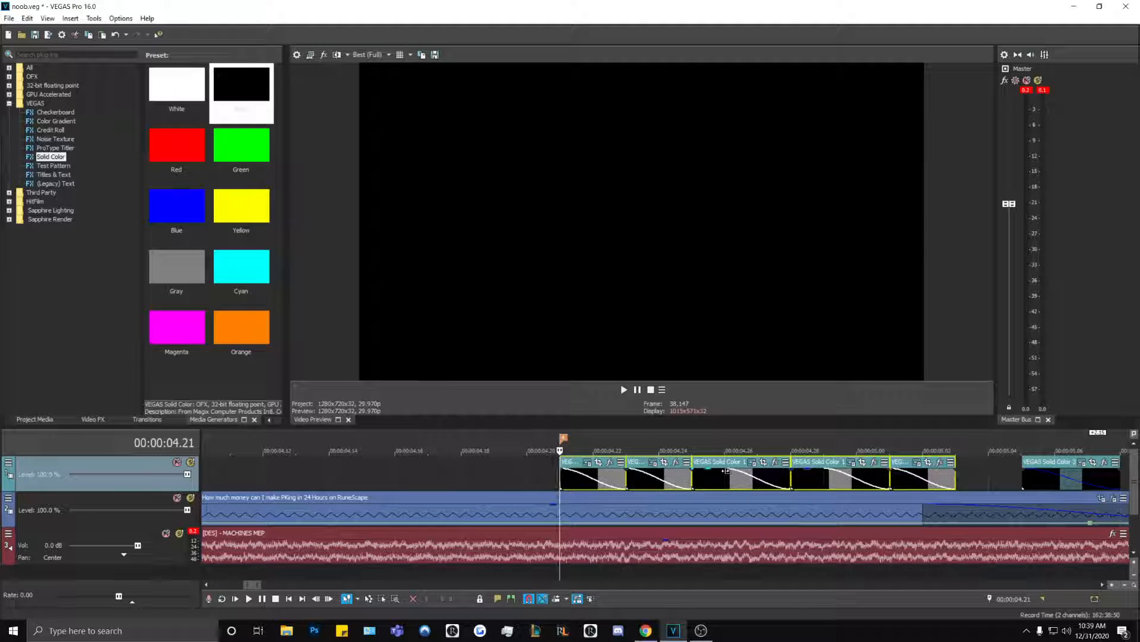
pyautogui.moveTo(725, 471); pyautogui.dragTo(476, 473)
pyautogui.click(477, 473)
# Step: Save the project and play the black flashes from 00:00:04.18
pyautogui.scroll(-4, 487, 472)
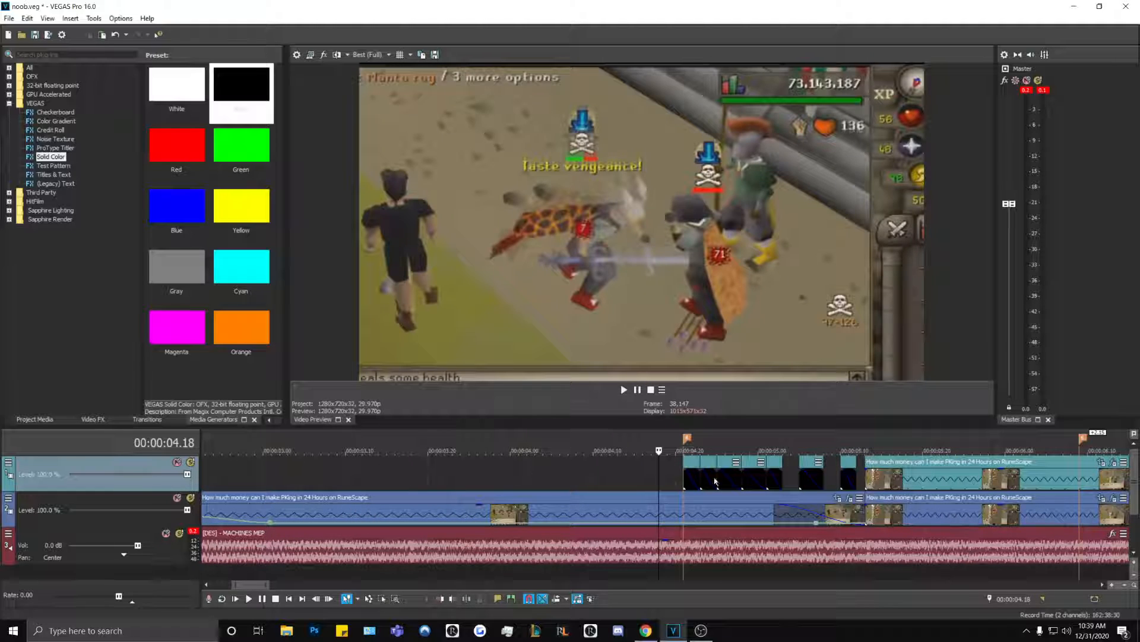
pyautogui.hotkey('ctrl', 's')
pyautogui.press('space')
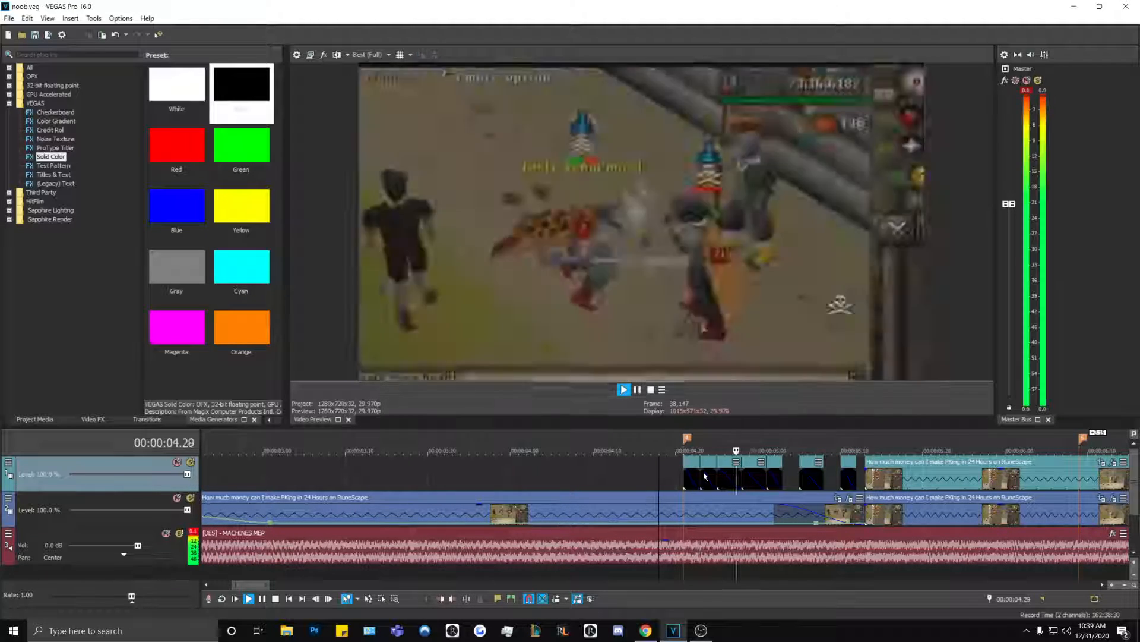
pyautogui.press('space')
# Step: Select the third clip near its ending at 00:00:05.10 and check the recording in OBS
pyautogui.scroll(-4, 676, 533)
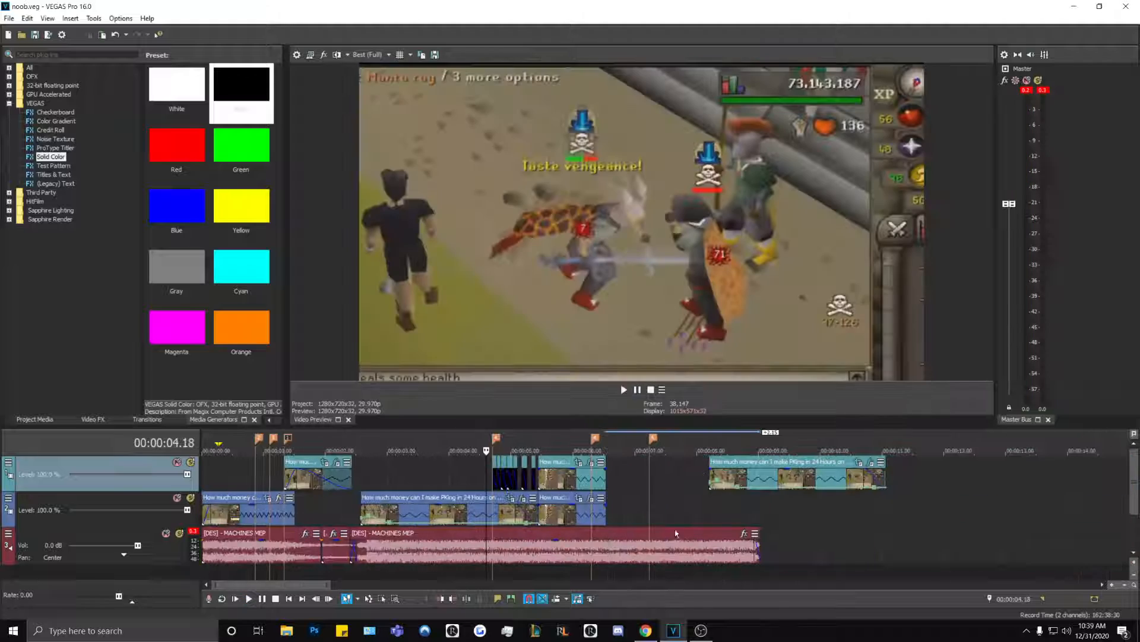
pyautogui.click(532, 522)
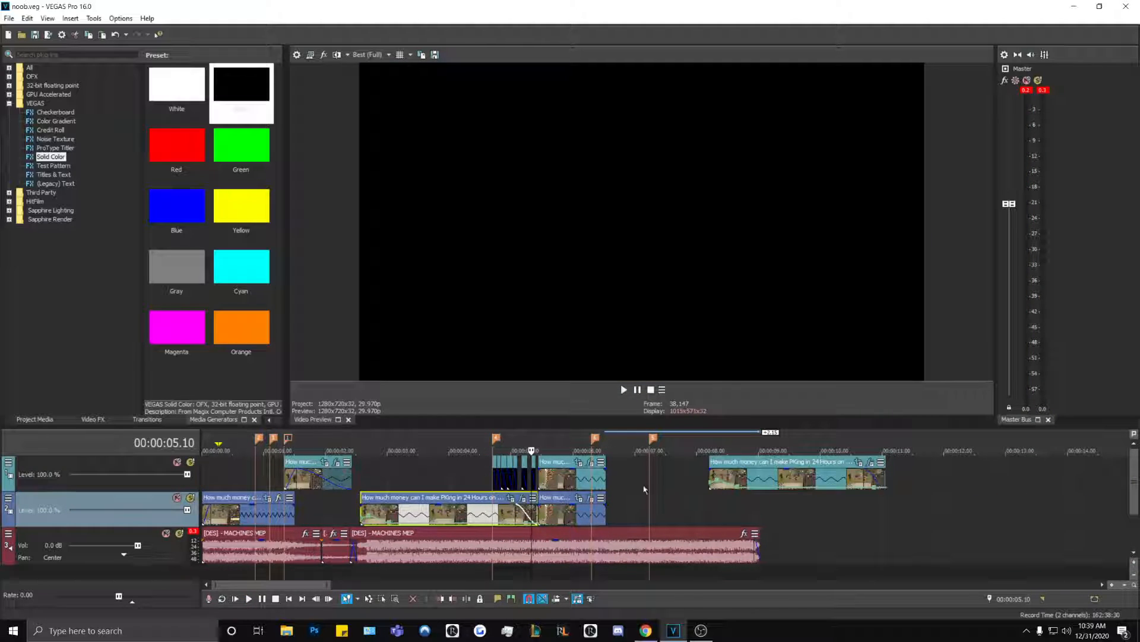
pyautogui.click(701, 629)
pyautogui.click(623, 602)
# Step: Play the end of the third clip and its black flashes from 00:00:04.03
pyautogui.click(457, 482)
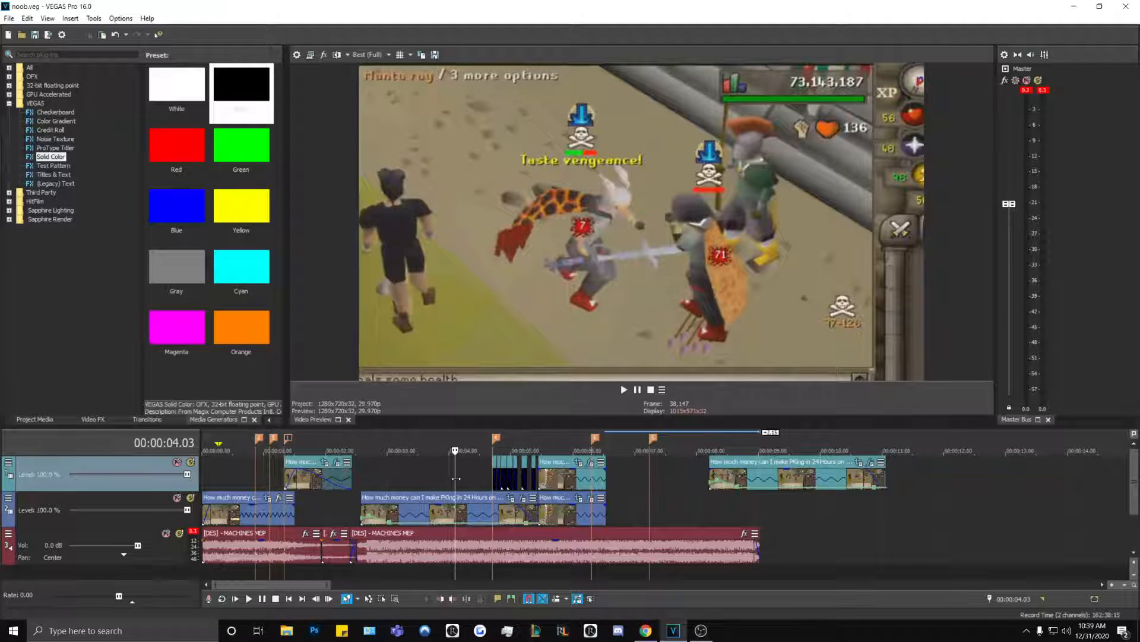
pyautogui.press('space')
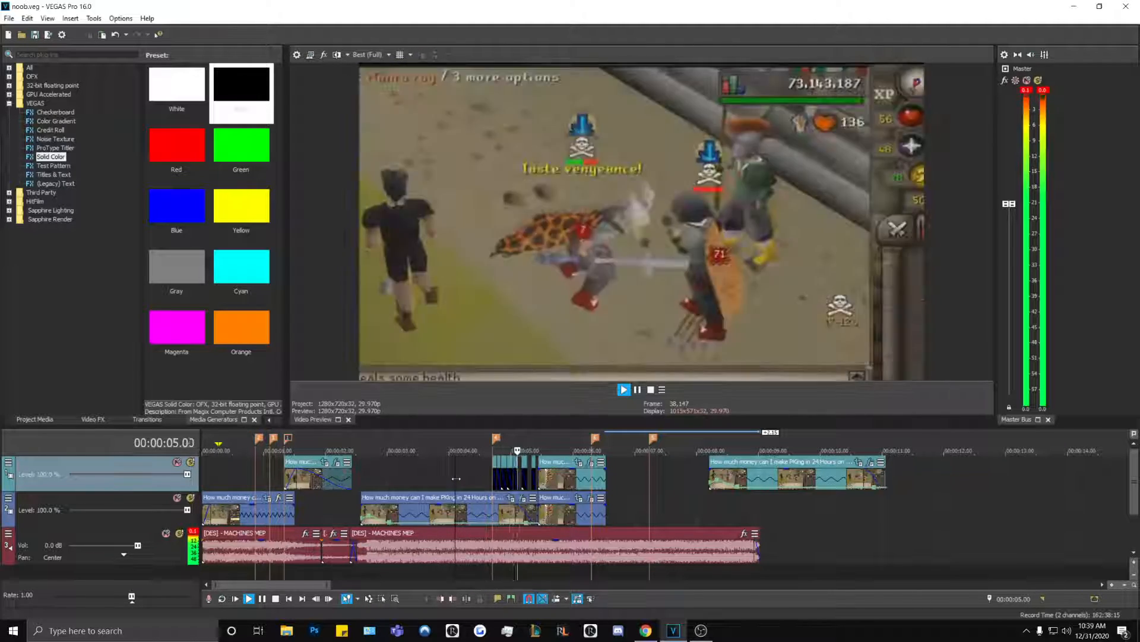
pyautogui.press('space')
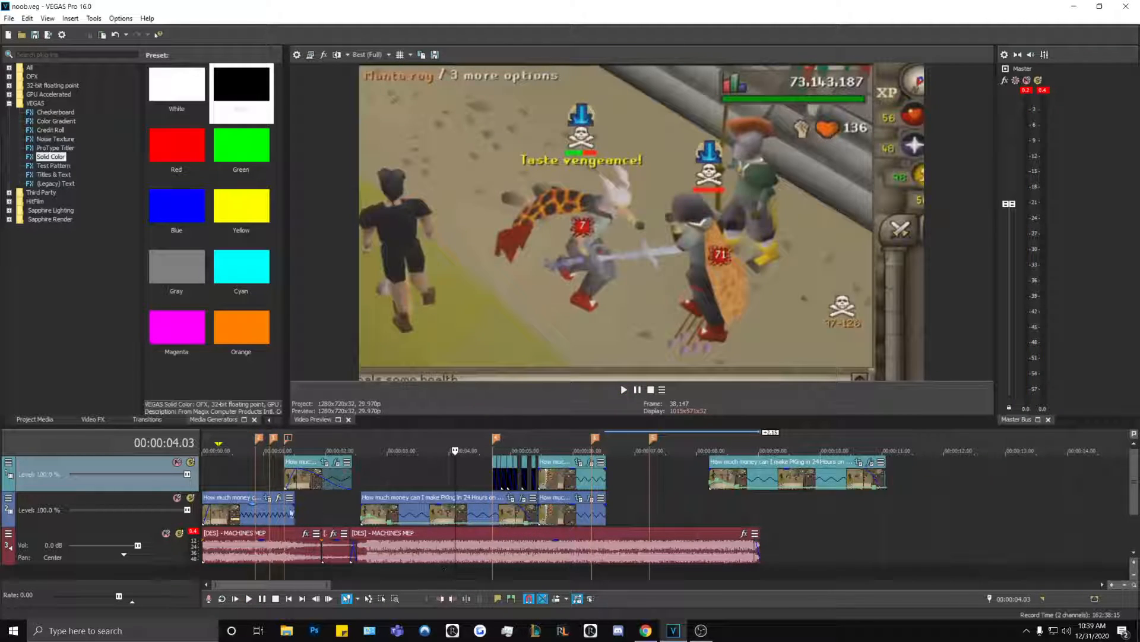
# Step: Replay the second clip's section from 00:00:01.07 and the black flashes through to the gap after the fourth clip
pyautogui.click(279, 478)
pyautogui.press('space')
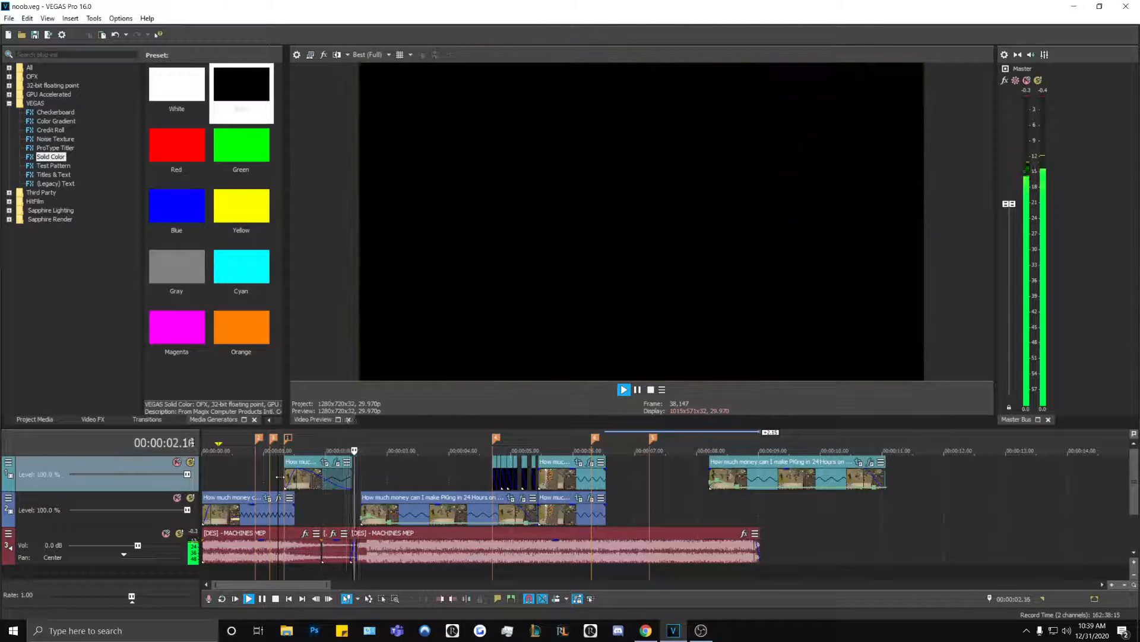
pyautogui.press('space')
pyautogui.press('space')
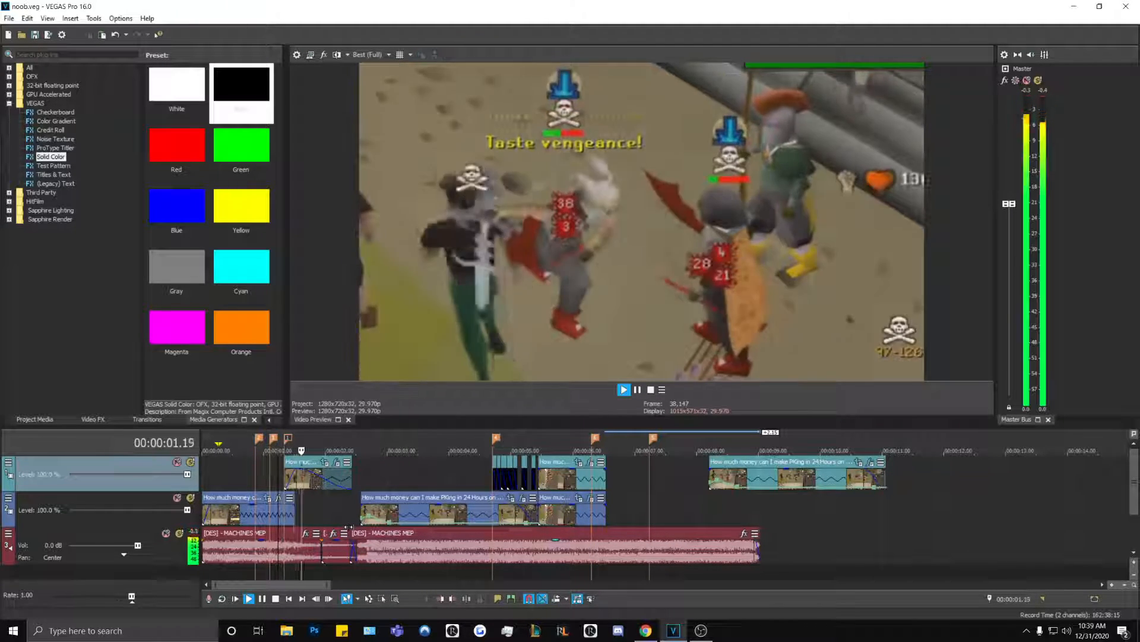
pyautogui.press('space')
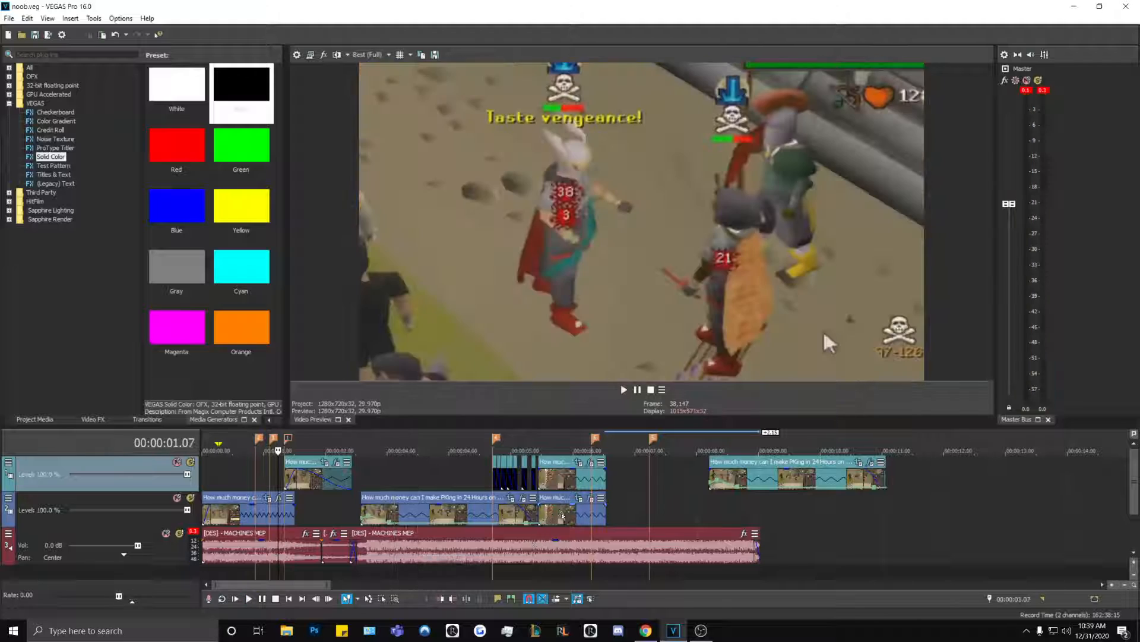
pyautogui.press('space')
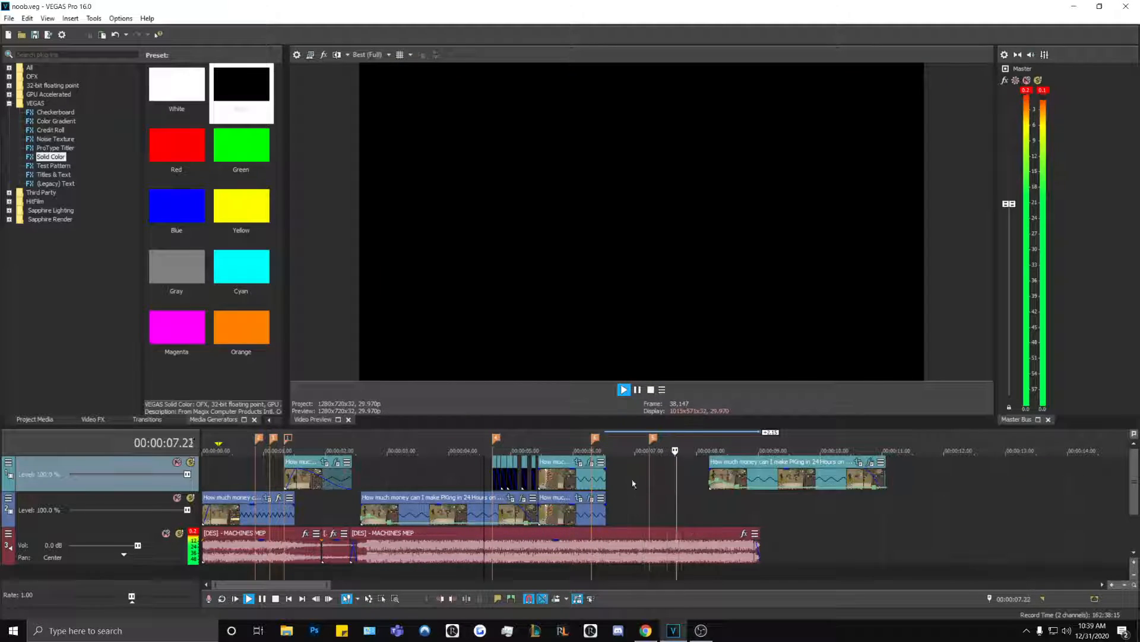
pyautogui.press('space')
# Step: Move the final clip on the upper track earlier to the last marker and play into it from 00:00:07.01
pyautogui.moveTo(735, 488); pyautogui.dragTo(675, 489)
pyautogui.click(647, 491)
pyautogui.press('space')
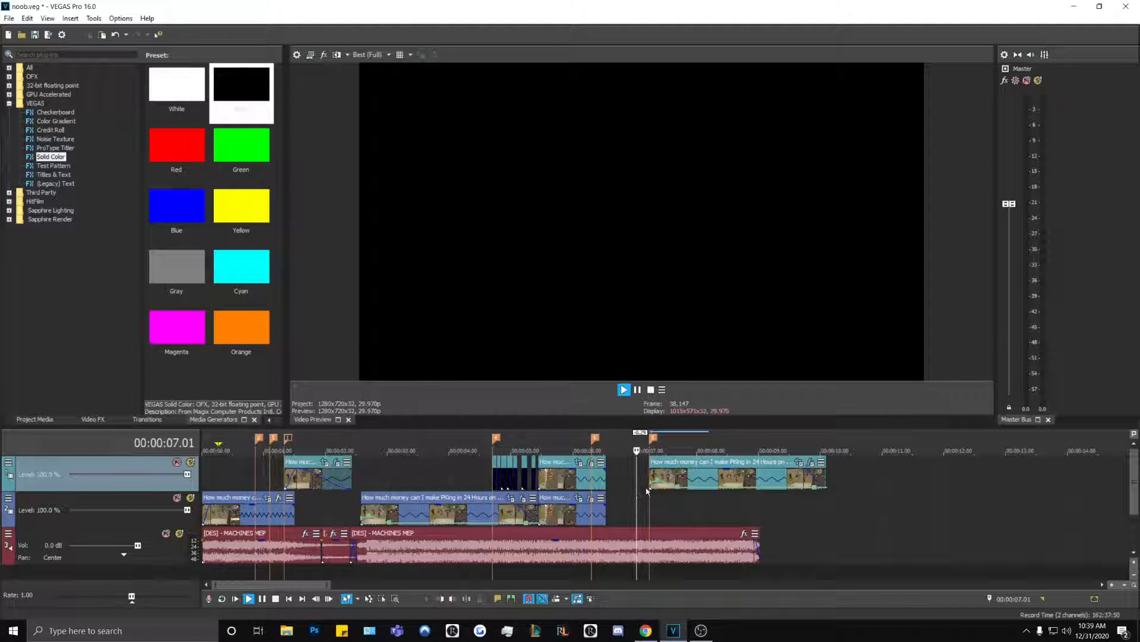
pyautogui.press('space')
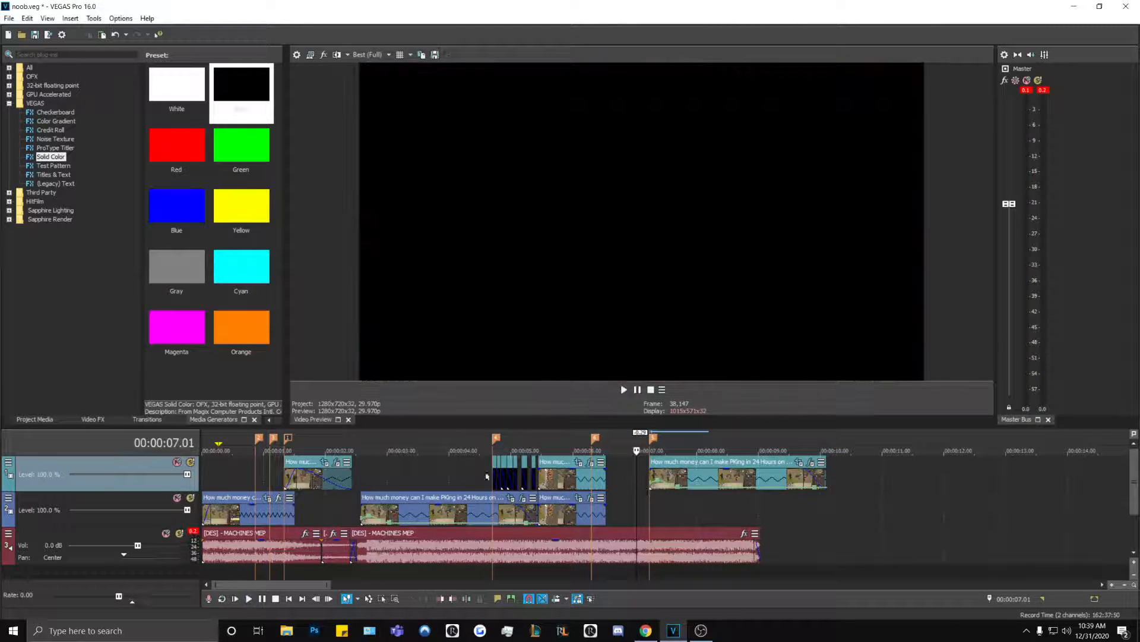
pyautogui.scroll(-5, 774, 506)
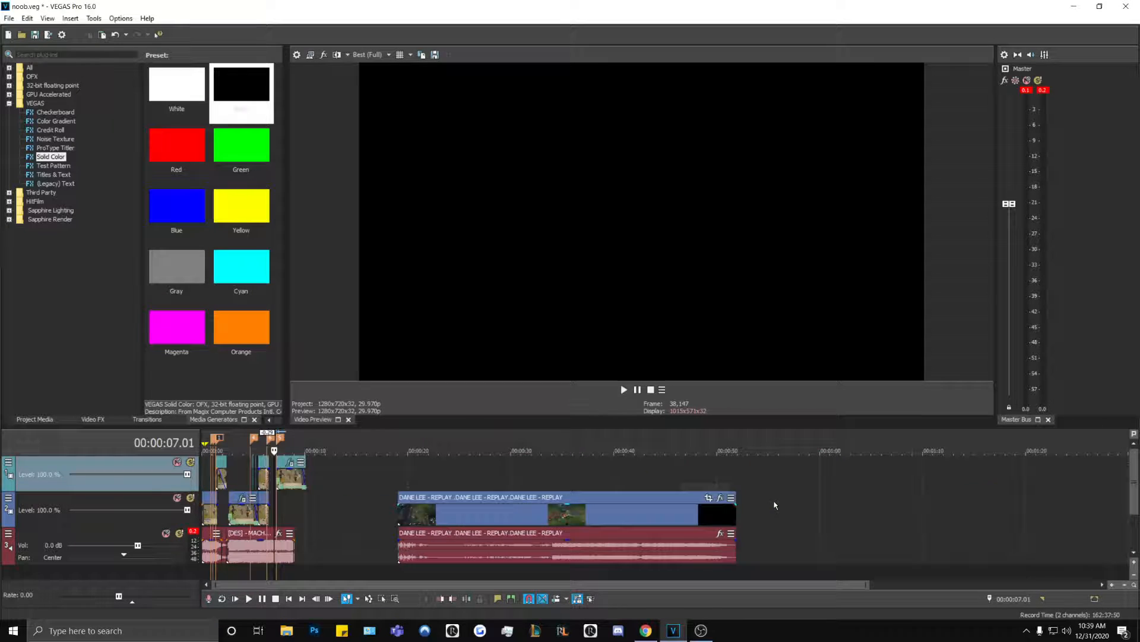
pyautogui.click(533, 478)
pyautogui.scroll(5, 640, 522)
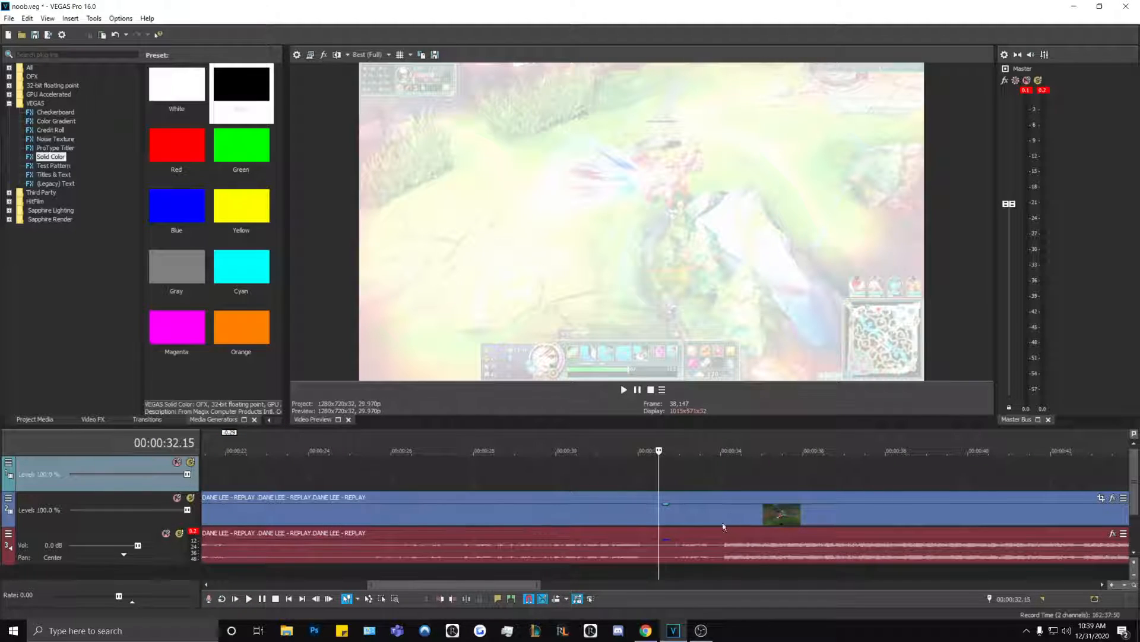
pyautogui.scroll(-2, 723, 528)
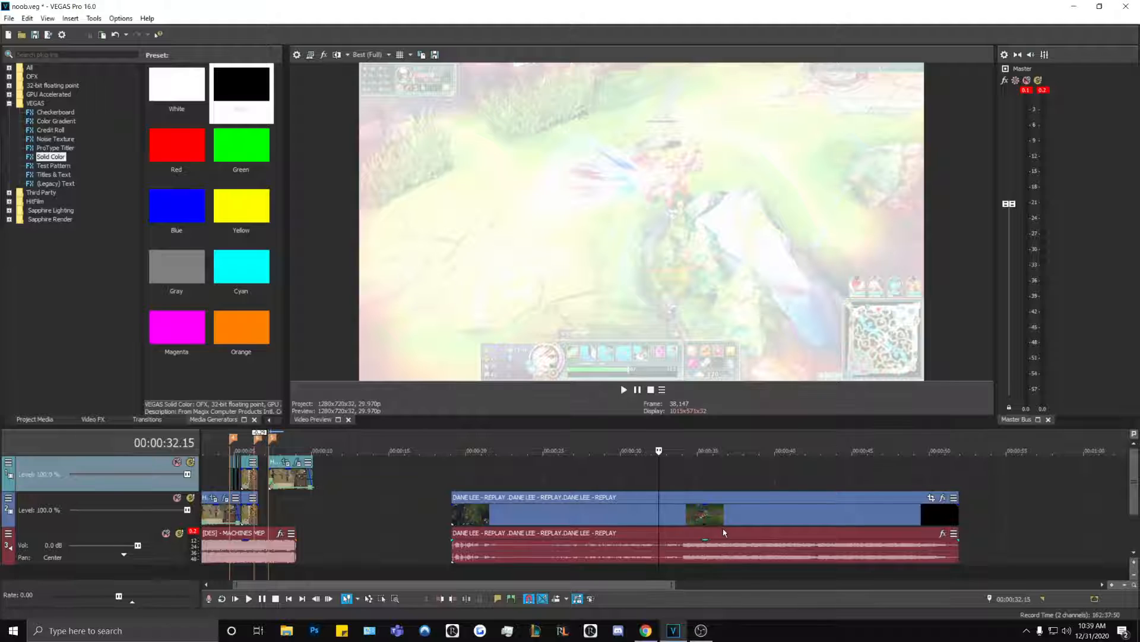
pyautogui.press('space')
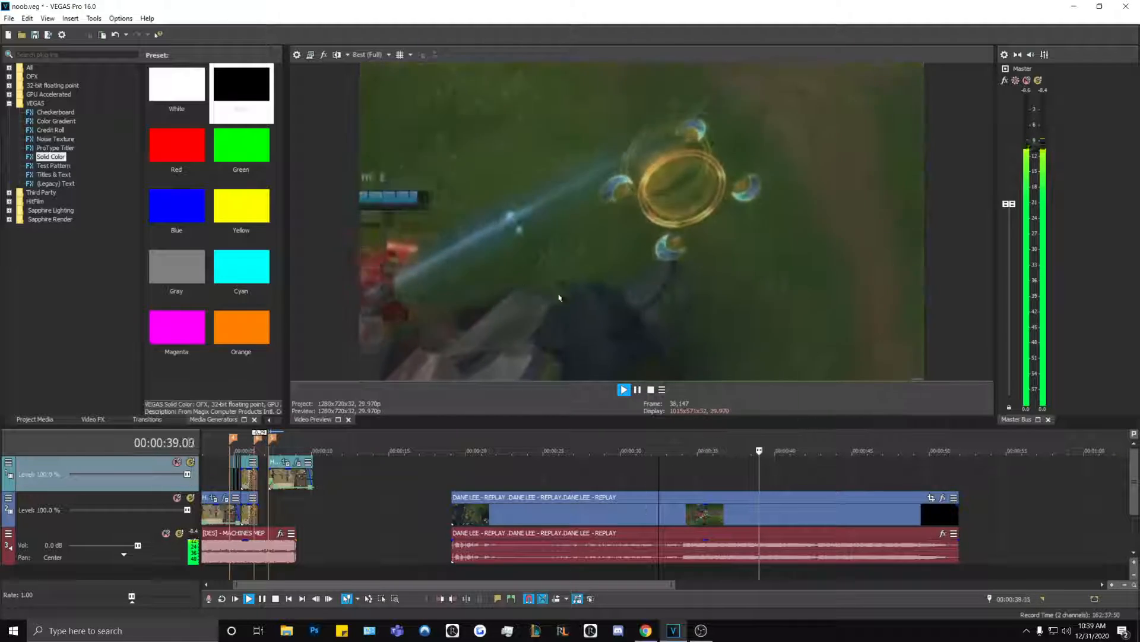
pyautogui.press('space')
# Step: Replay the first RuneScape clip and its cut to the second clip, starting from 00:00:00.22
pyautogui.click(215, 467)
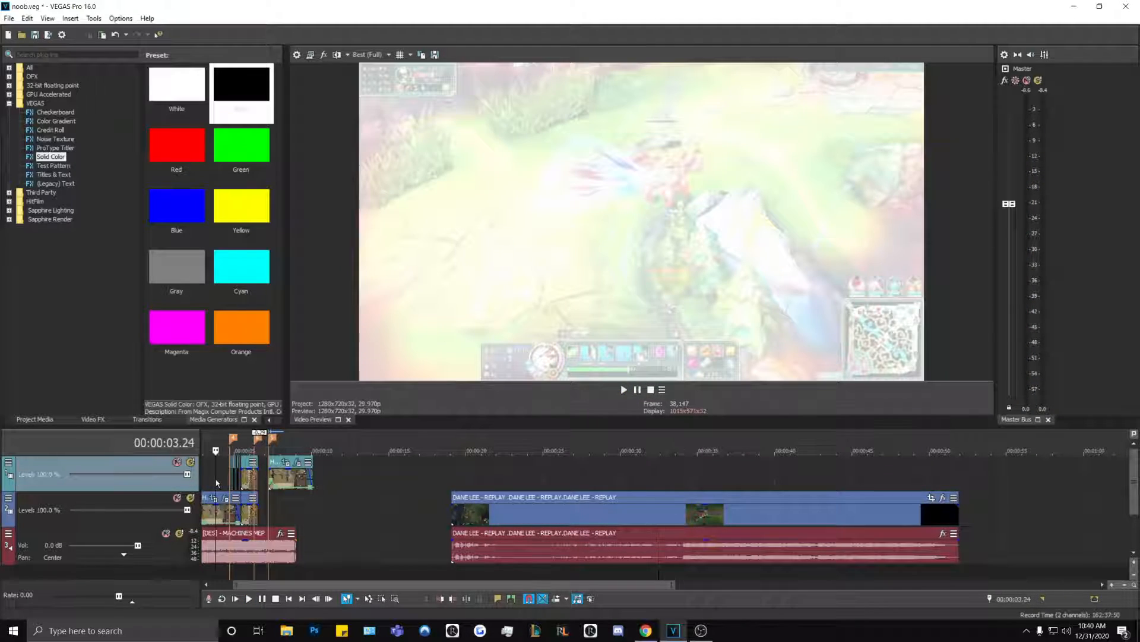
pyautogui.scroll(4, 247, 481)
pyautogui.click(248, 481)
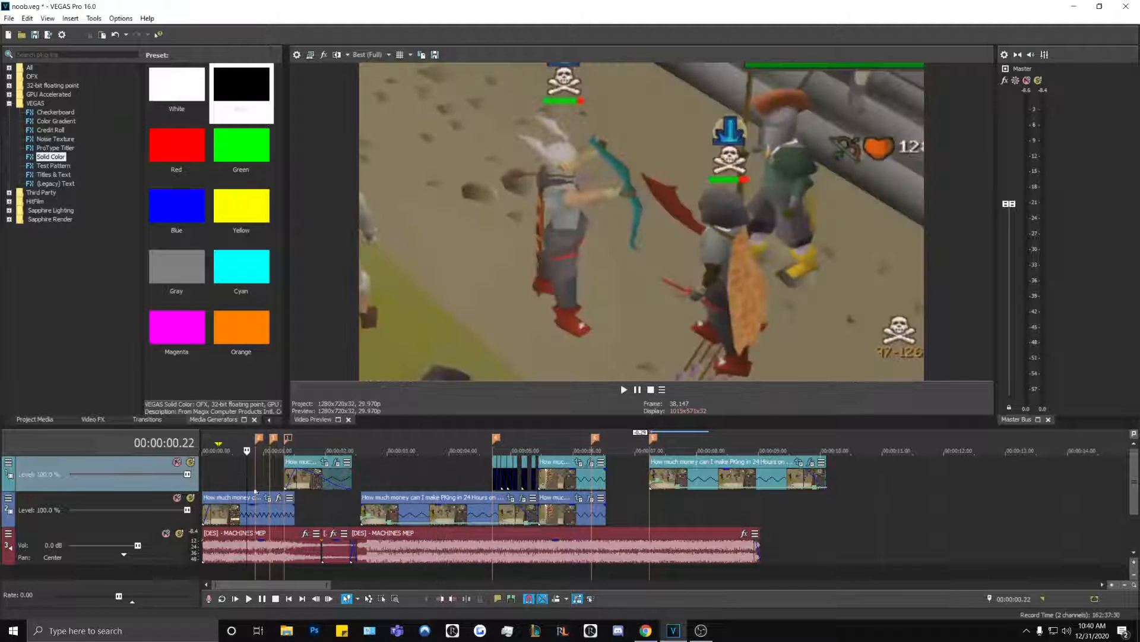
pyautogui.scroll(3, 248, 481)
pyautogui.press('space')
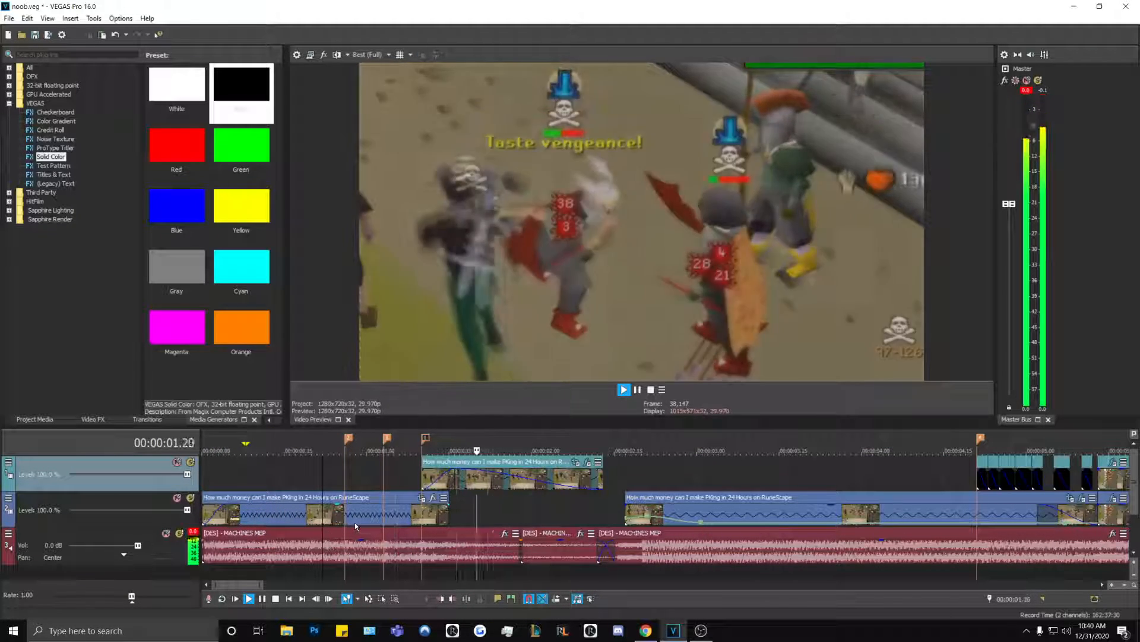
pyautogui.click(355, 523)
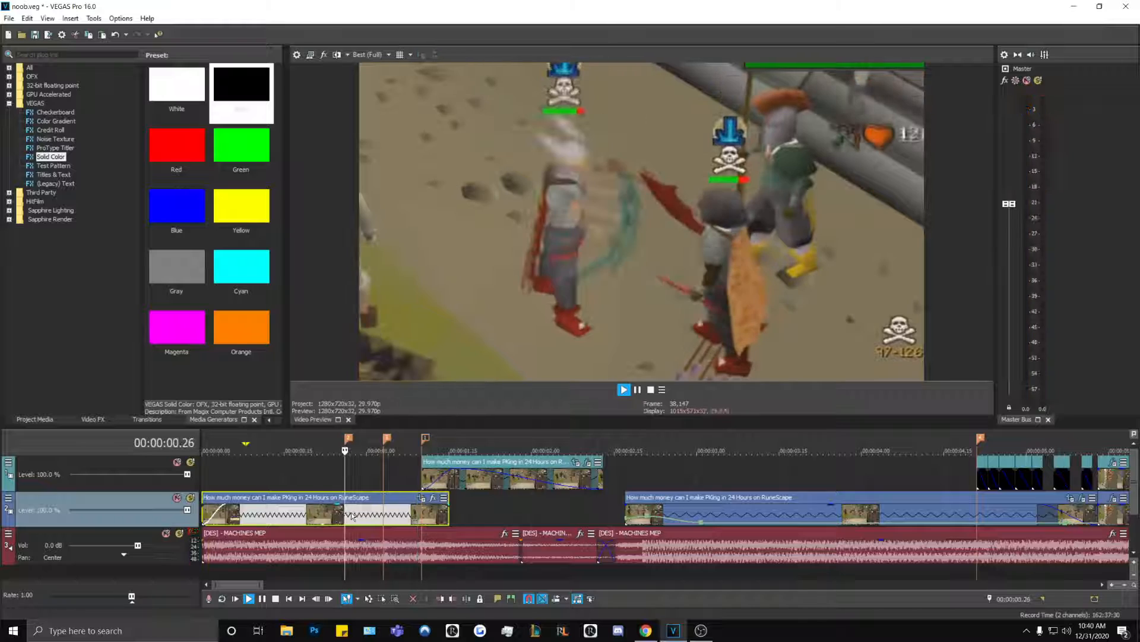
pyautogui.press('space')
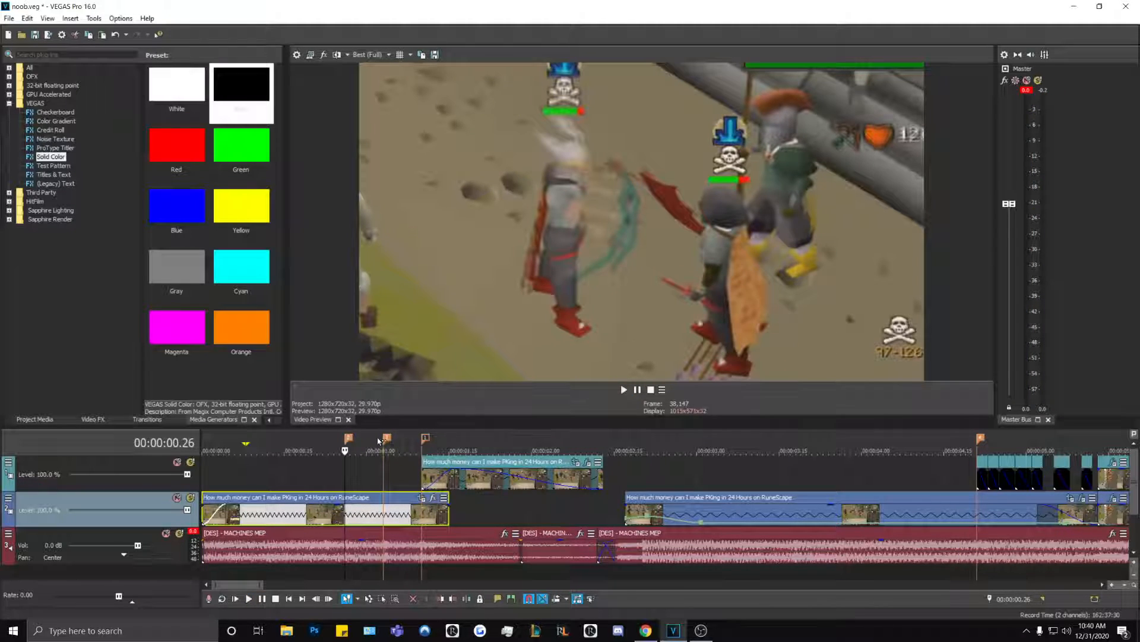
# Step: Insert a marker at 00:00:00.12 on the timeline and delete it
pyautogui.click(267, 475)
pyautogui.press('m')
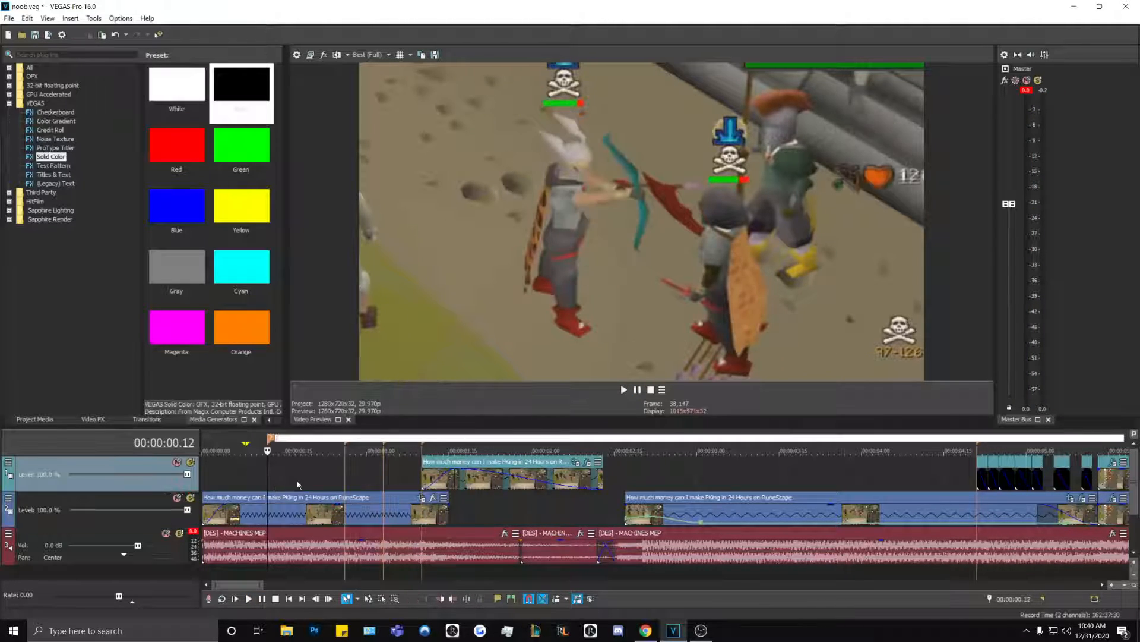
pyautogui.rightClick(271, 439)
pyautogui.click(296, 475)
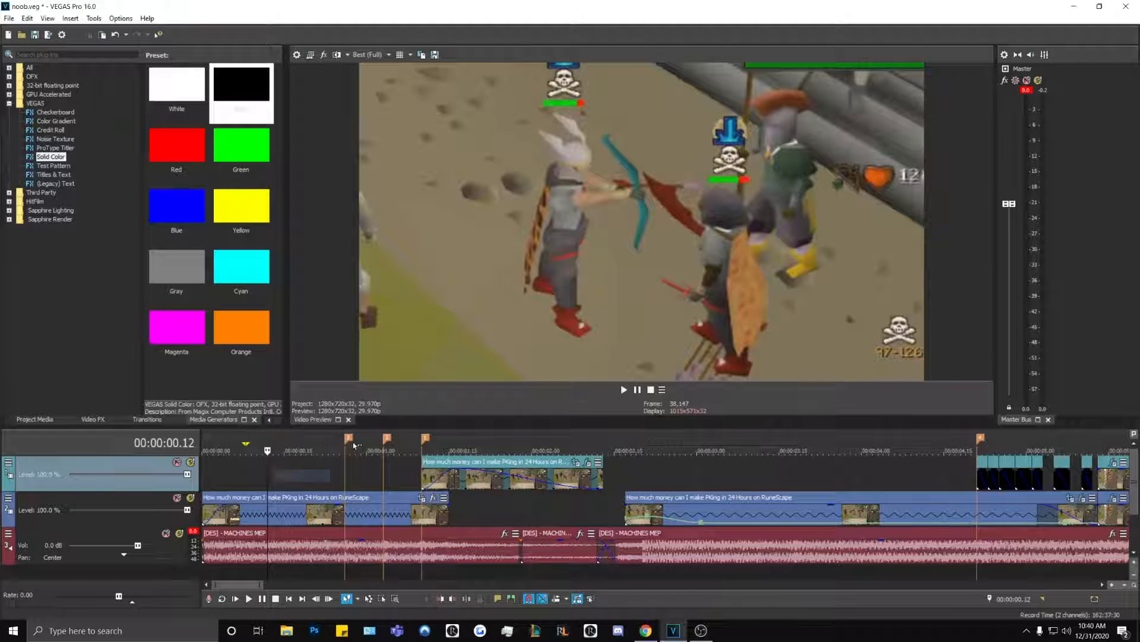
# Step: Rename the marker at 00:00:00.26 with placeholder text
pyautogui.click(349, 439)
pyautogui.rightClick(348, 438)
pyautogui.click(374, 461)
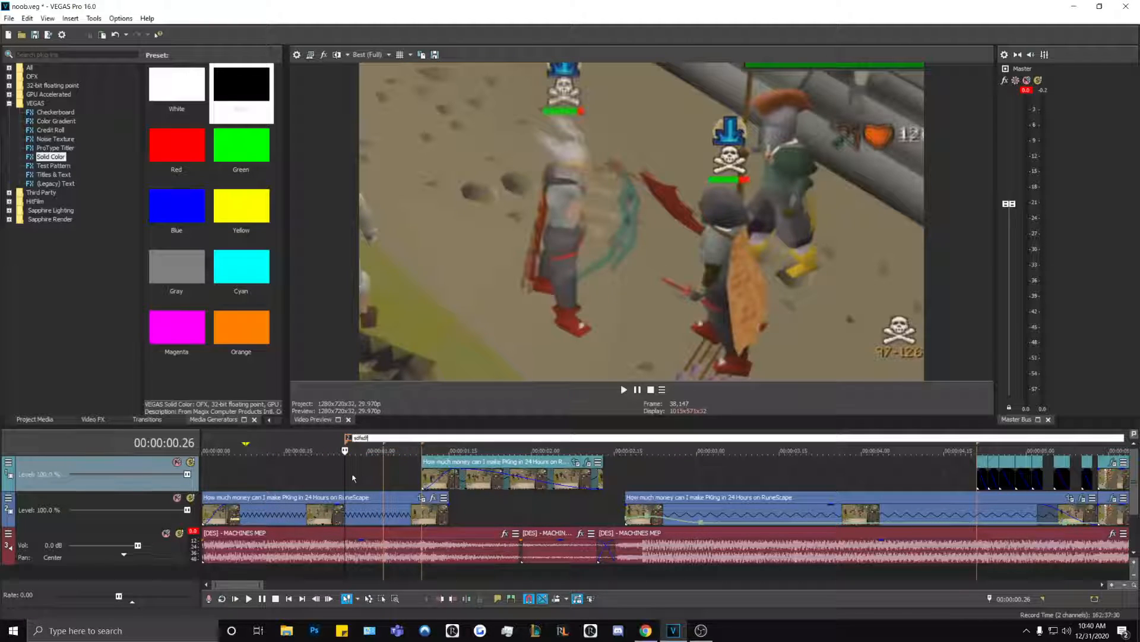
pyautogui.click(319, 473)
# Step: Delete the marker at 00:00:00.26 above the first clip
pyautogui.click(347, 437)
pyautogui.rightClick(348, 433)
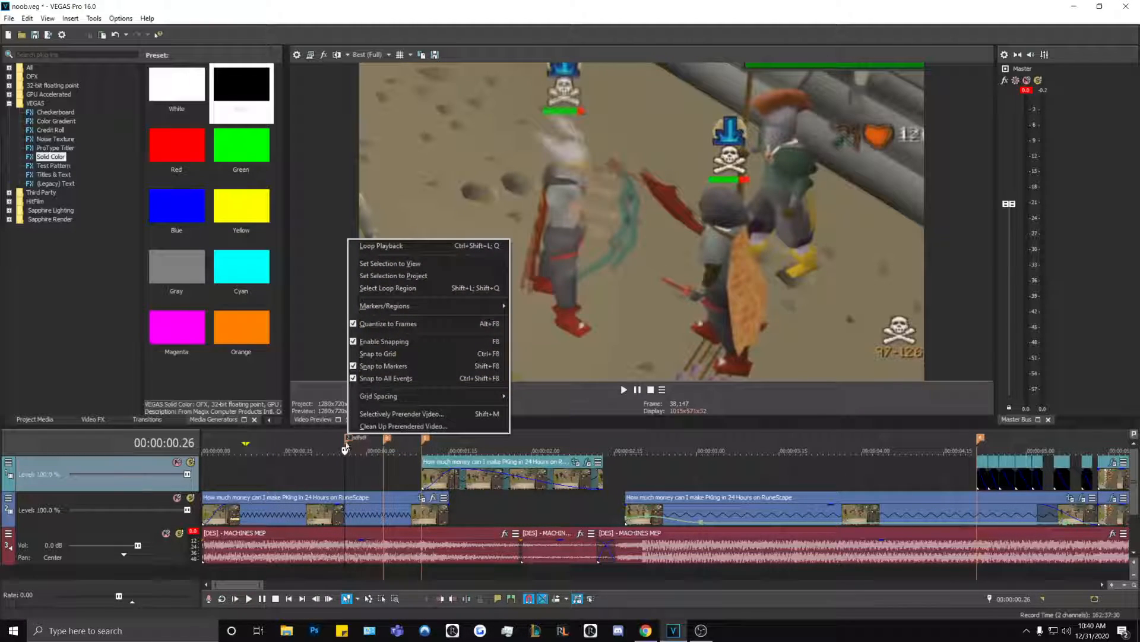
pyautogui.click(346, 446)
pyautogui.rightClick(346, 441)
pyautogui.moveTo(319, 470); pyautogui.dragTo(322, 470)
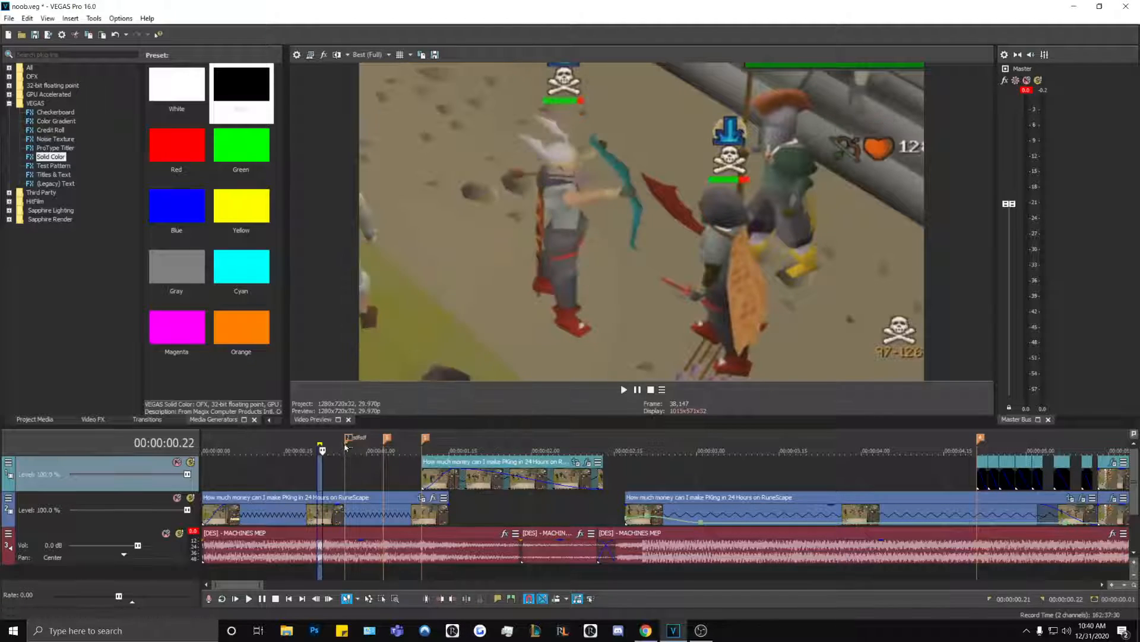
pyautogui.click(348, 439)
pyautogui.rightClick(349, 440)
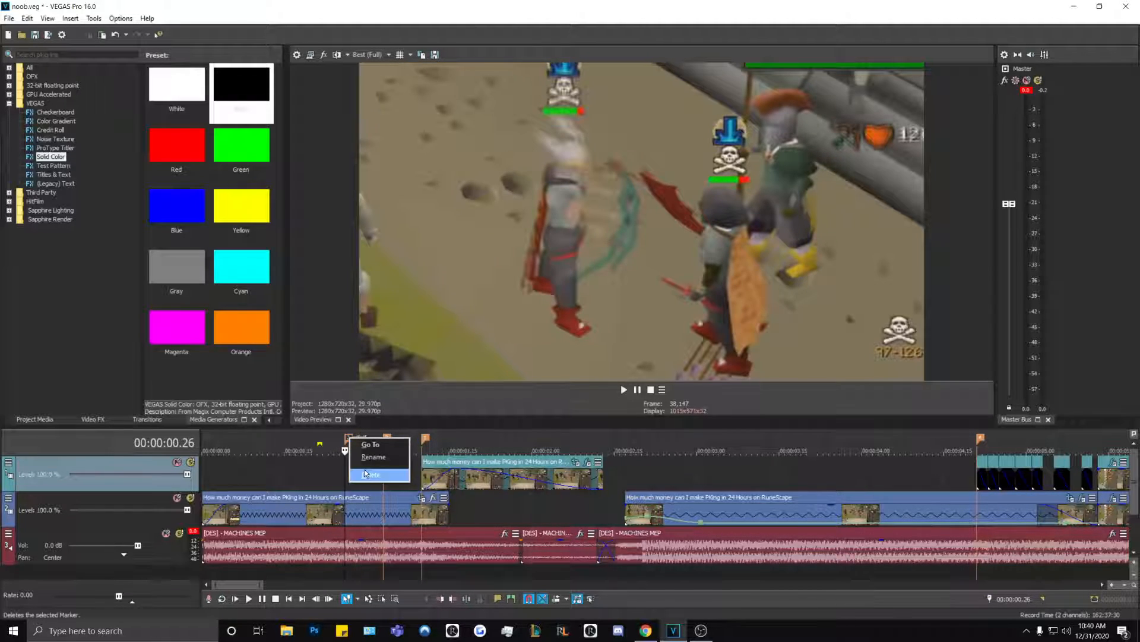
pyautogui.click(367, 473)
# Step: Go to the marker at 00:00:01.03, return to 00:00:00.16 and check the recording in OBS
pyautogui.click(386, 441)
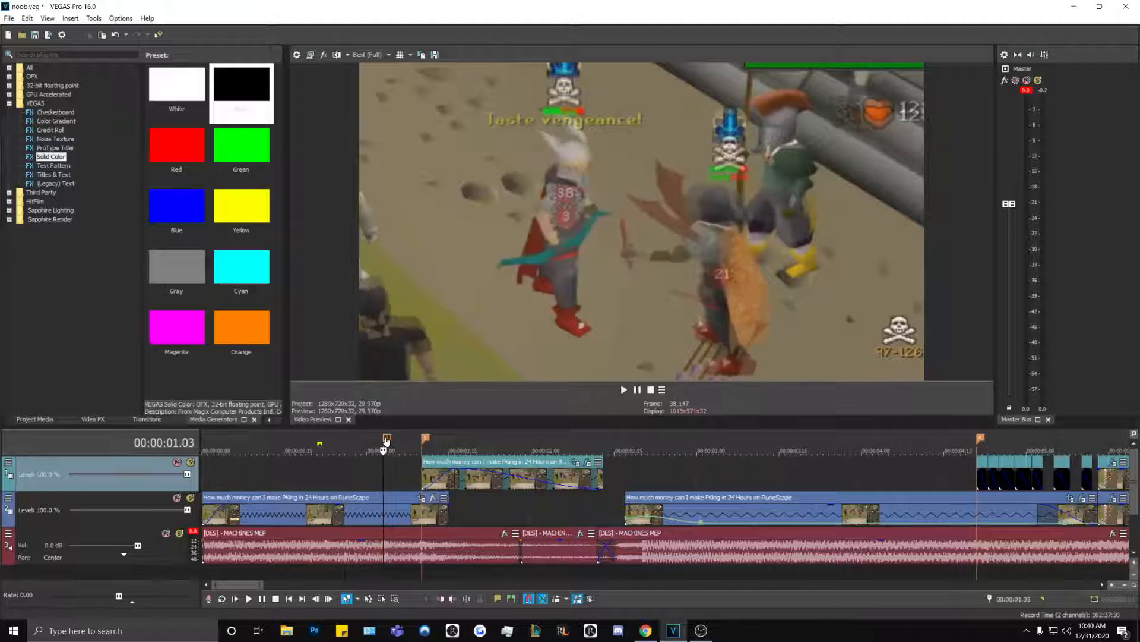
pyautogui.rightClick(386, 439)
pyautogui.click(289, 476)
pyautogui.scroll(-1, 338, 477)
pyautogui.scroll(2, 346, 477)
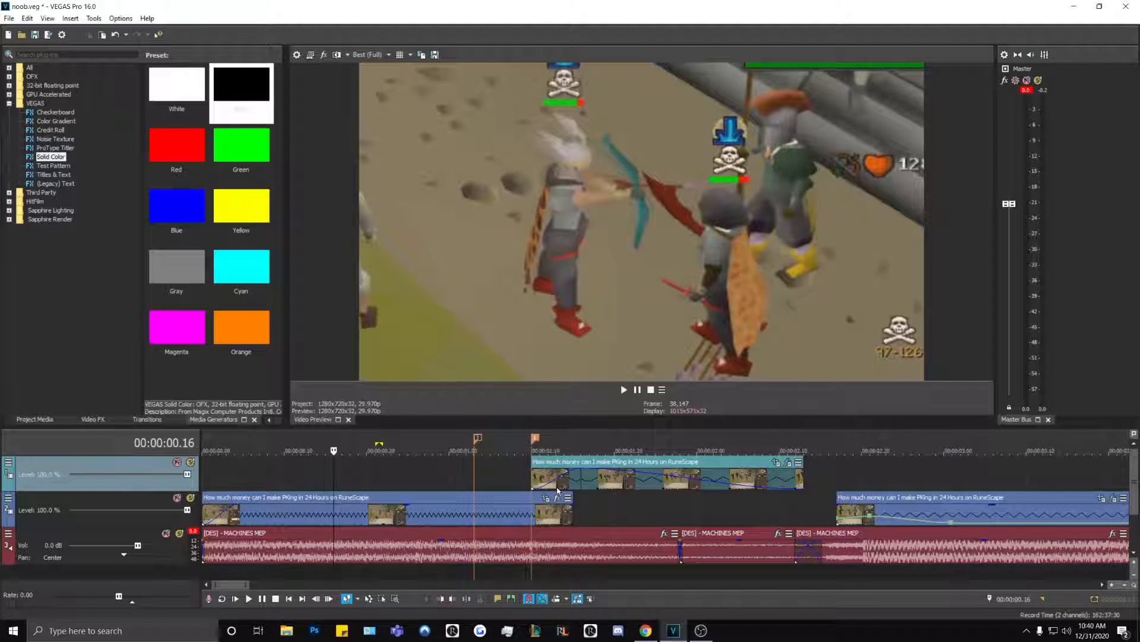
pyautogui.click(709, 631)
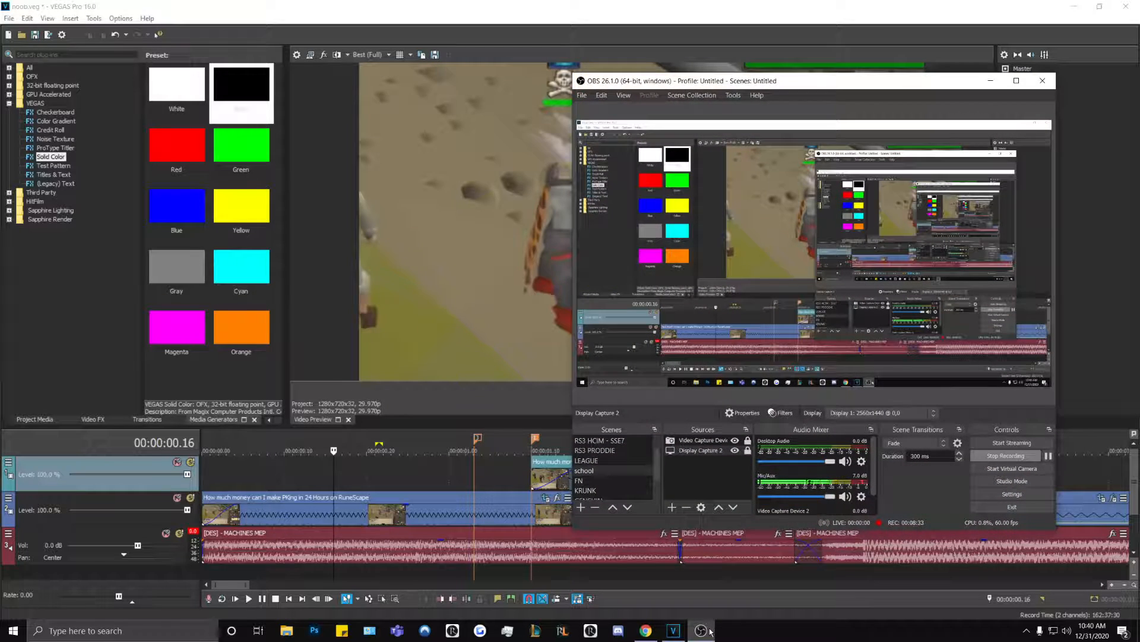
pyautogui.click(710, 631)
# Step: Play the end of the first clip from 00:00:00.17 and save the project
pyautogui.scroll(-5, 675, 497)
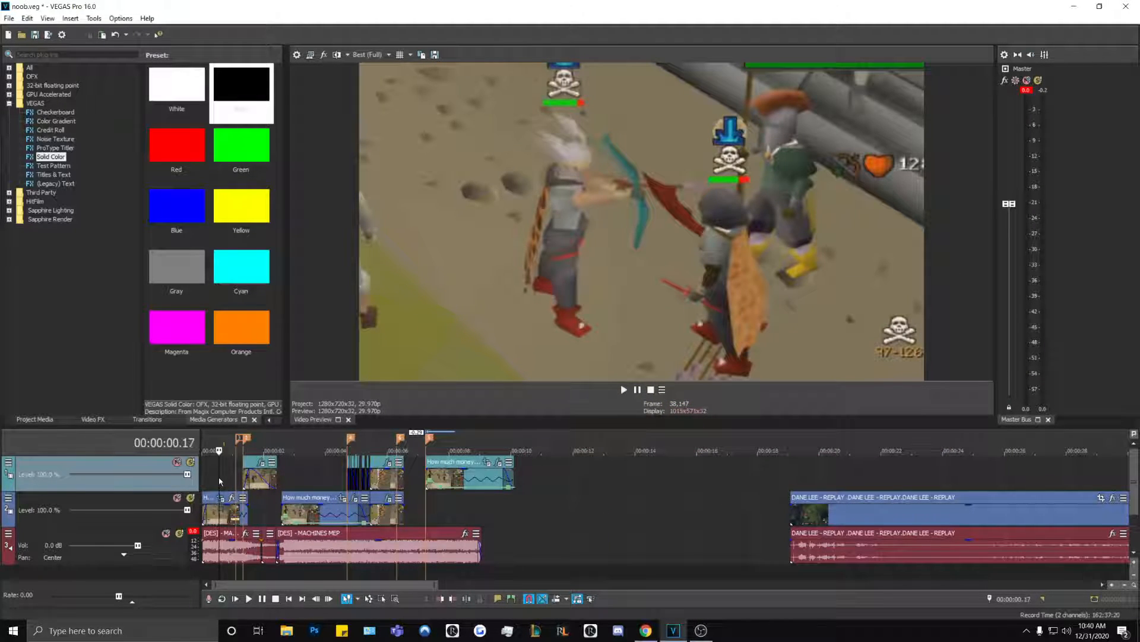
pyautogui.scroll(2, 228, 485)
pyautogui.press('space')
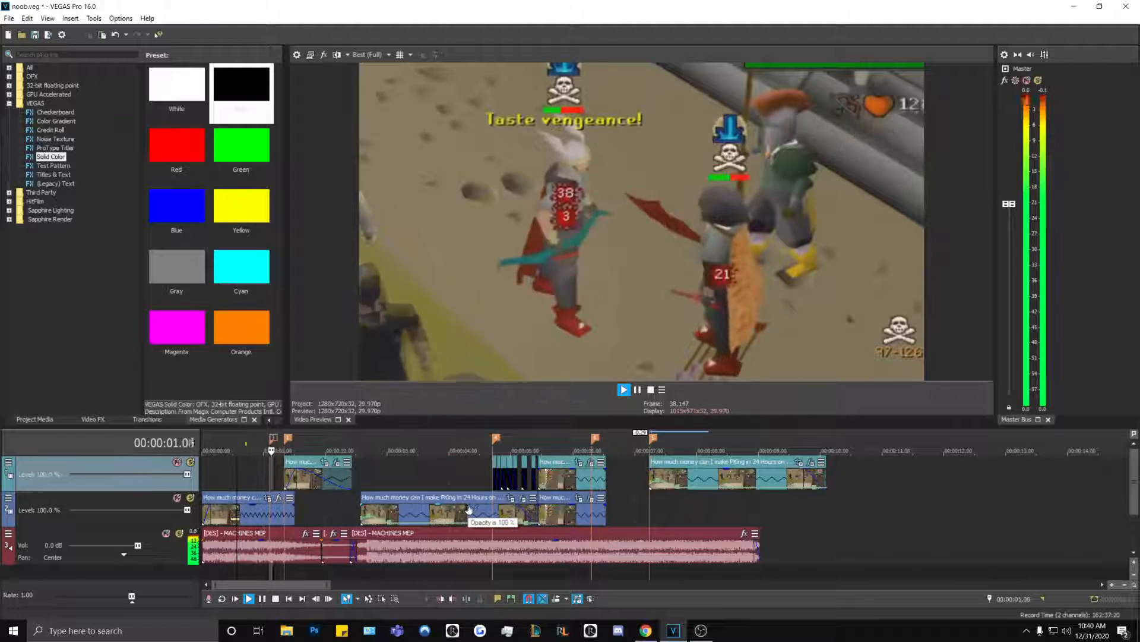
pyautogui.press('space')
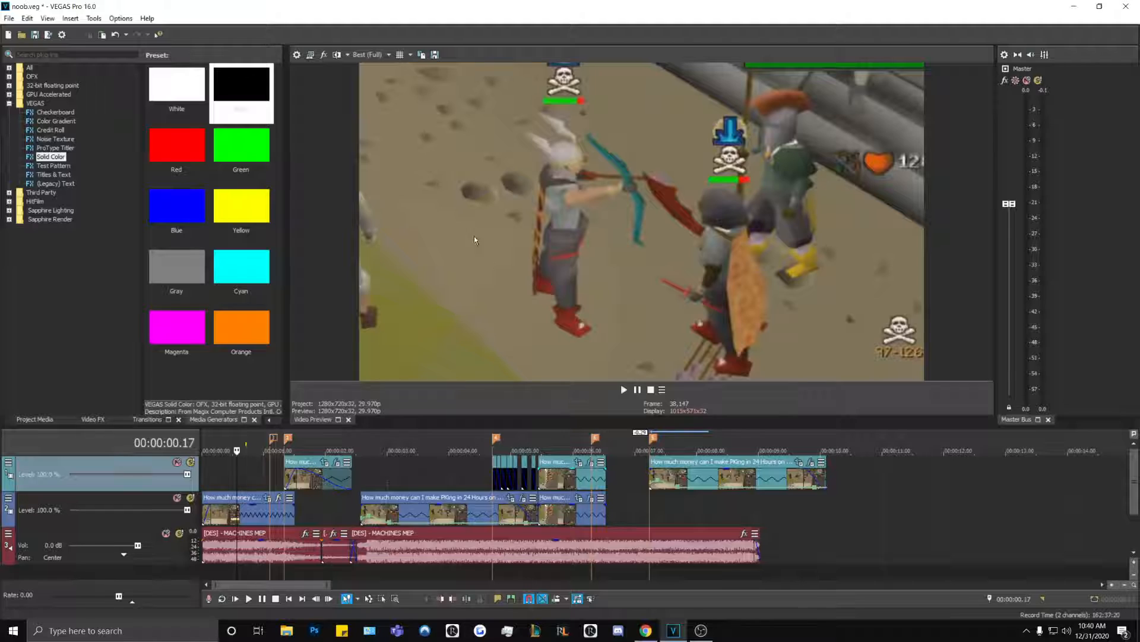
pyautogui.hotkey('ctrl', 's')
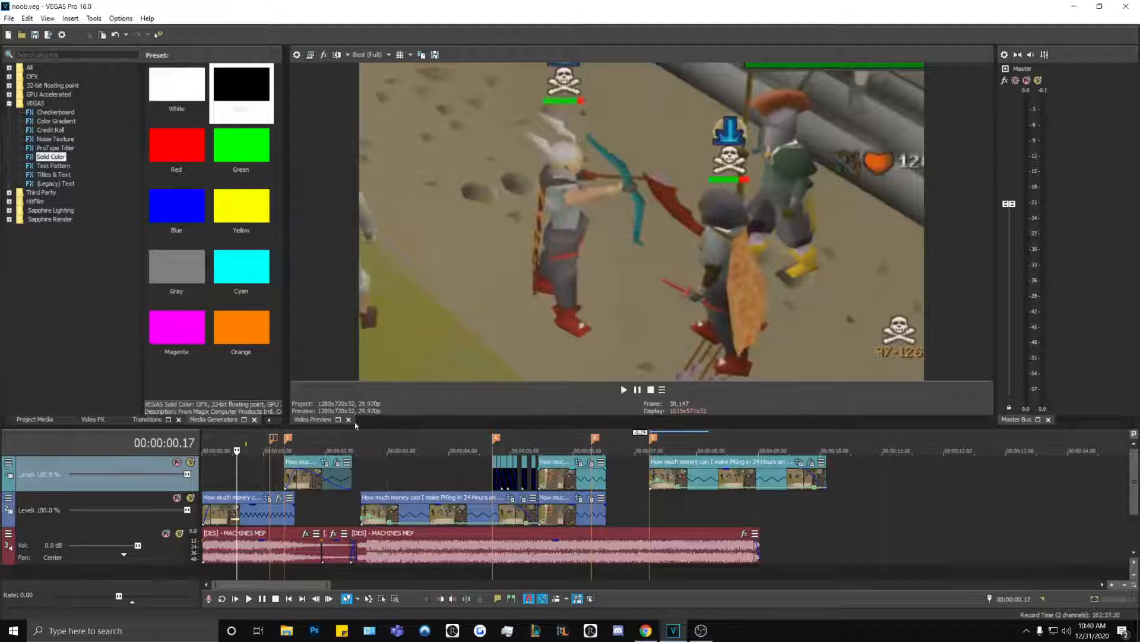
# Step: Browse the available video effects from 360° Stabilization down through the Sapphire blur and dissolve plug-ins
pyautogui.click(95, 419)
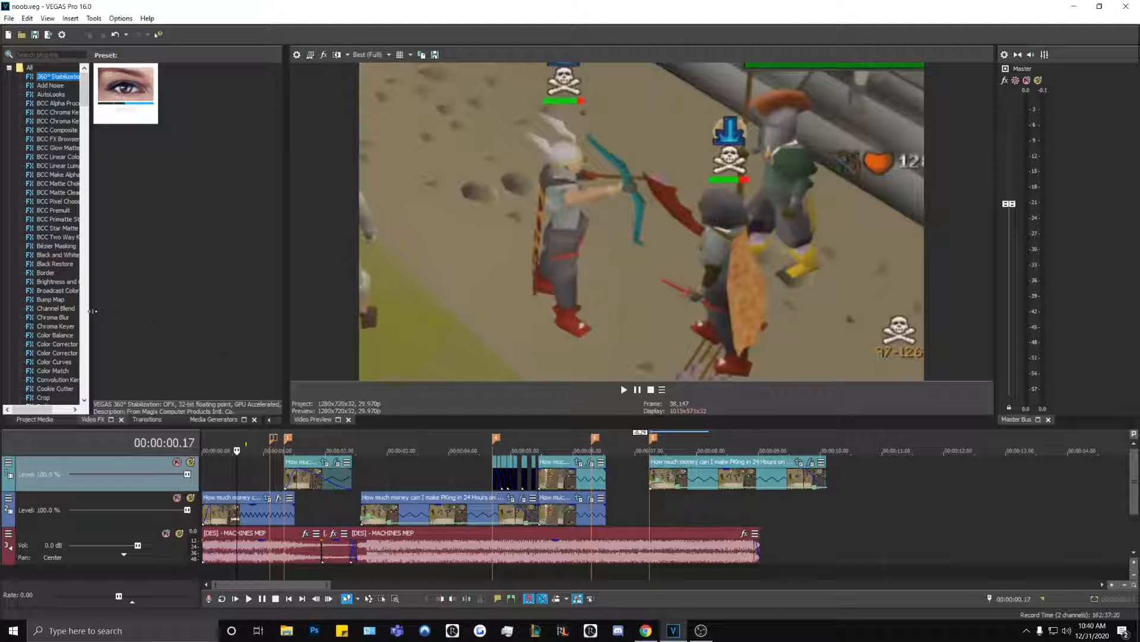
pyautogui.moveTo(92, 310); pyautogui.dragTo(153, 310)
pyautogui.scroll(-2, 112, 318)
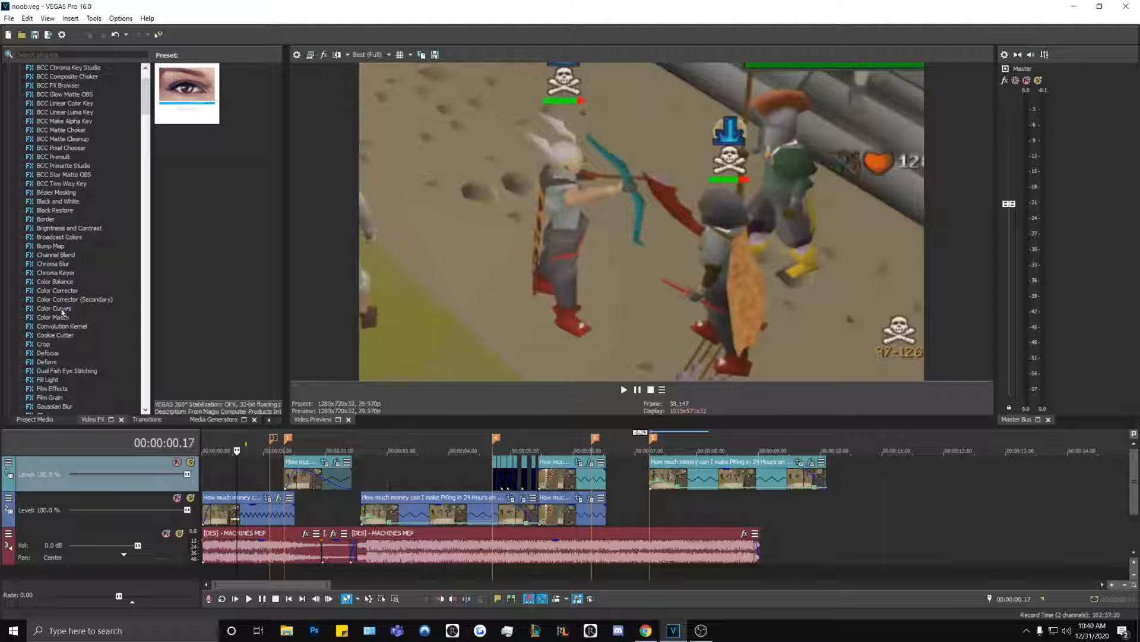
pyautogui.scroll(-8, 62, 311)
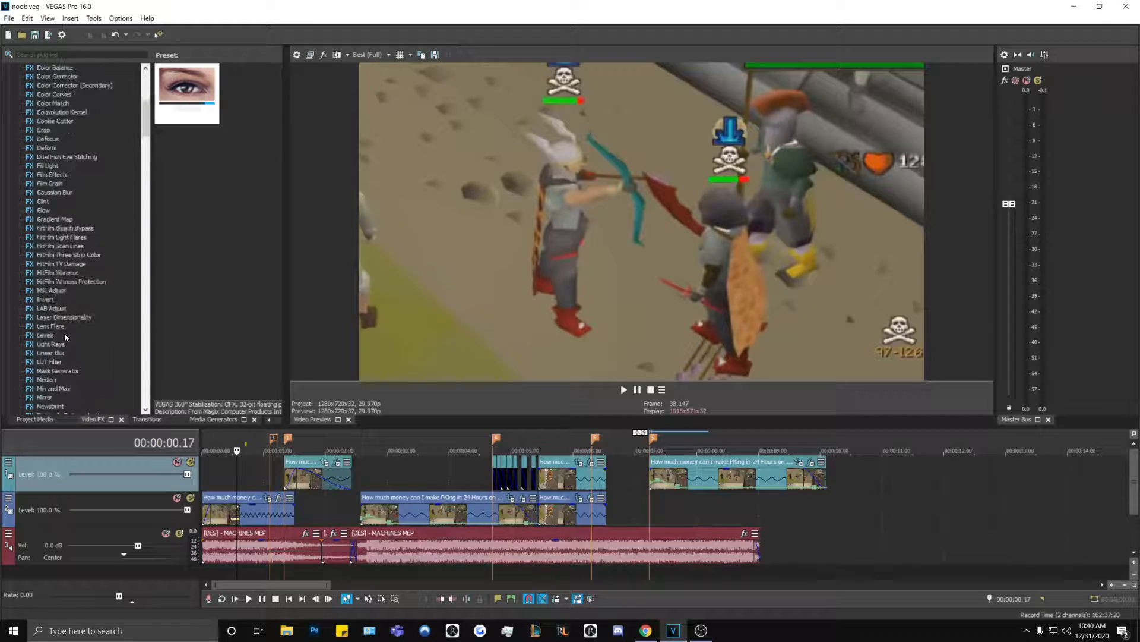
pyautogui.scroll(-5, 71, 336)
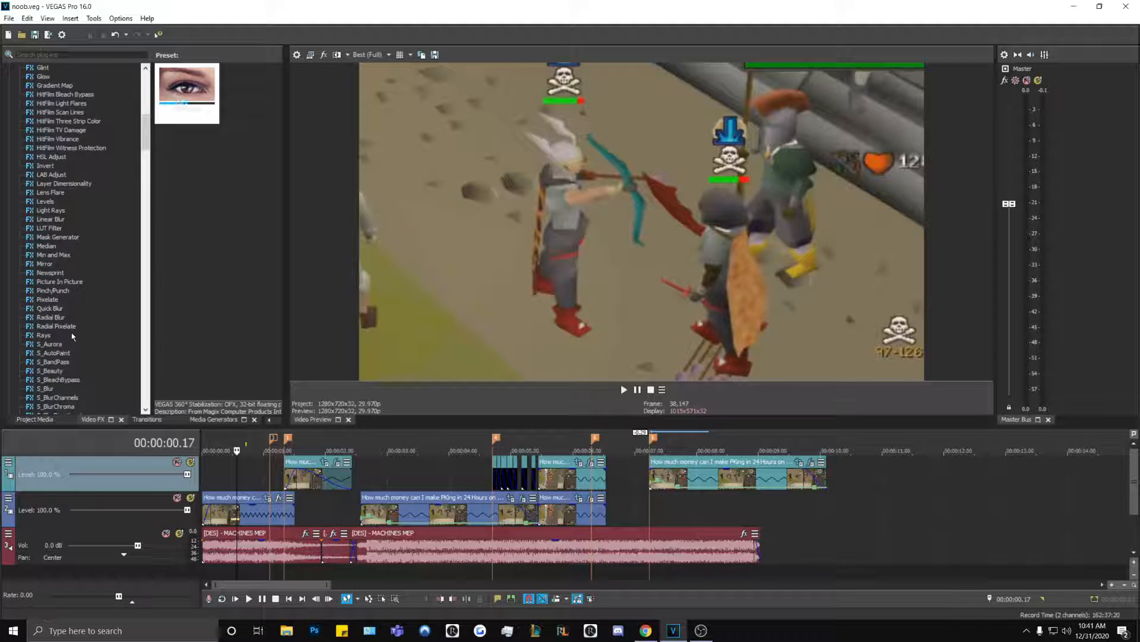
pyautogui.scroll(-13, 72, 336)
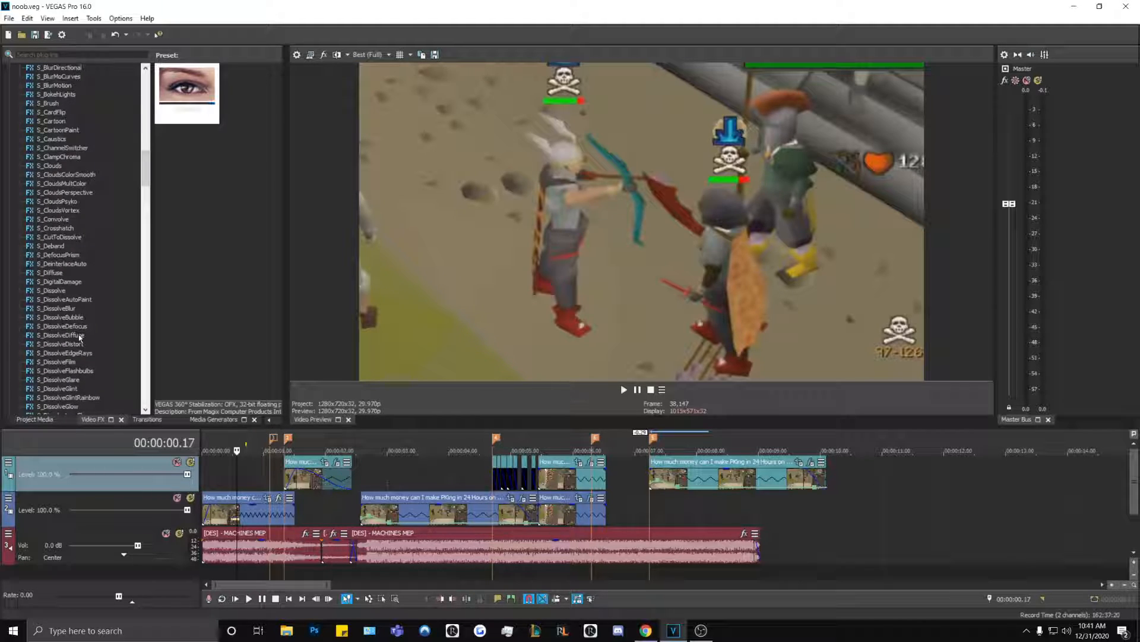
pyautogui.scroll(-4, 83, 336)
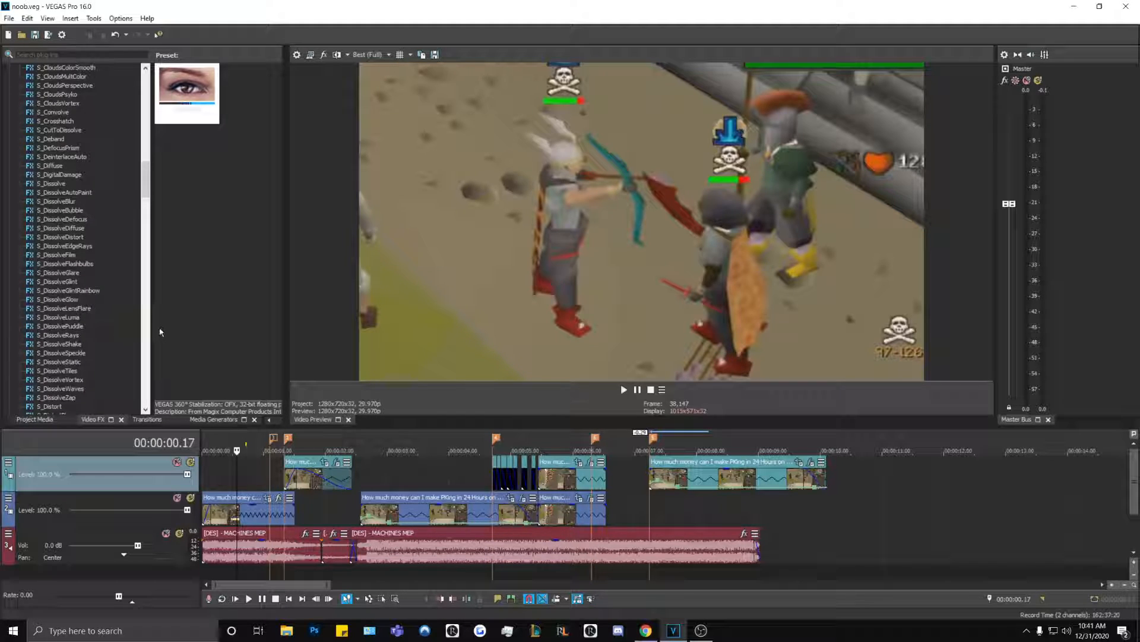
pyautogui.moveTo(151, 326); pyautogui.dragTo(115, 322)
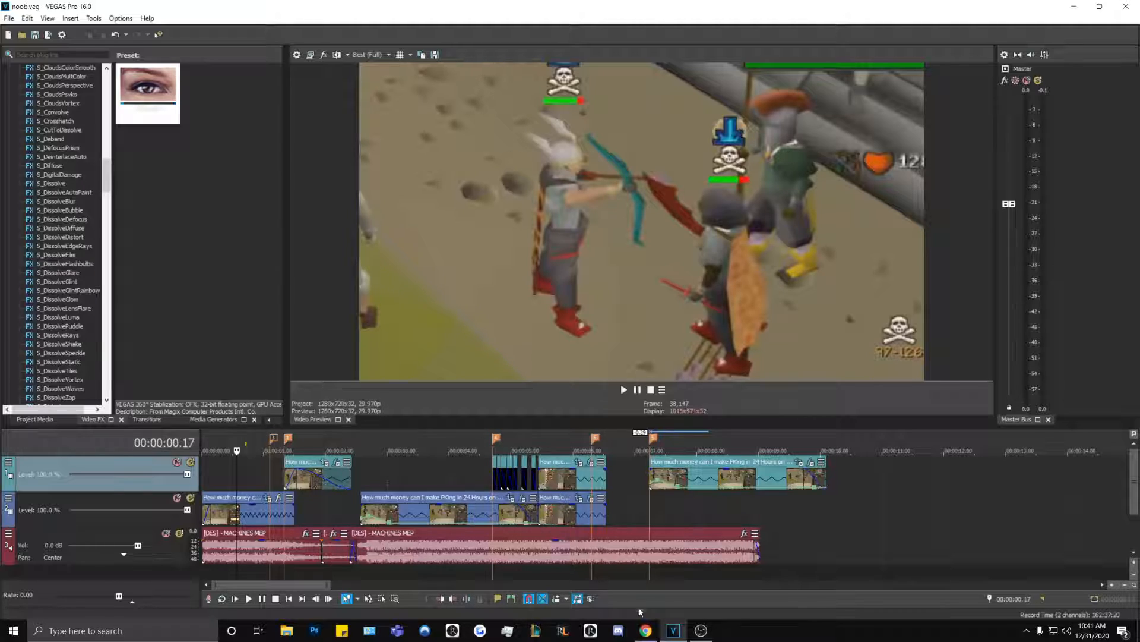
# Step: Switch to Chrome, search YouTube for "jess edits 10" and preview the "Jess' Edit #10 ?? An Edit i might be doing" video
pyautogui.click(645, 630)
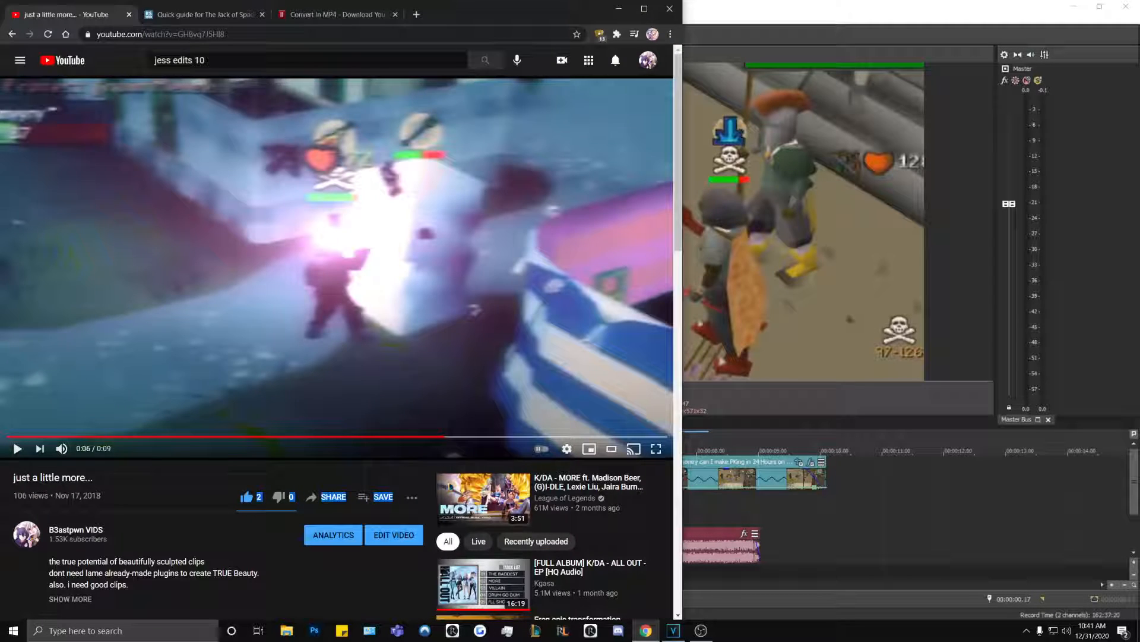
pyautogui.click(269, 60)
pyautogui.press('Return')
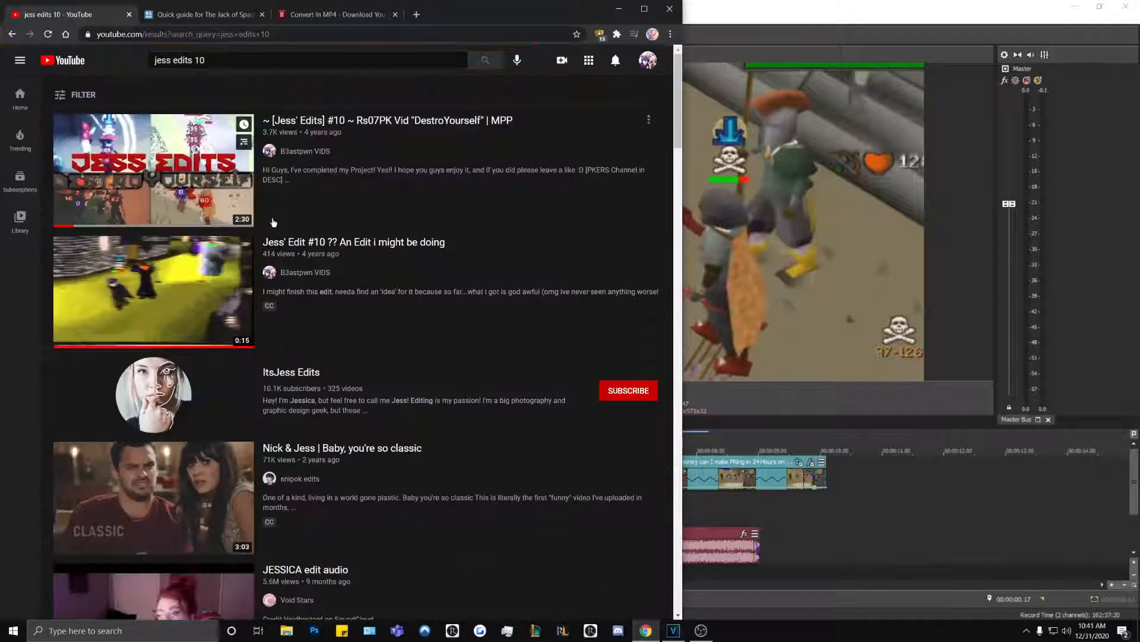
pyautogui.click(228, 160)
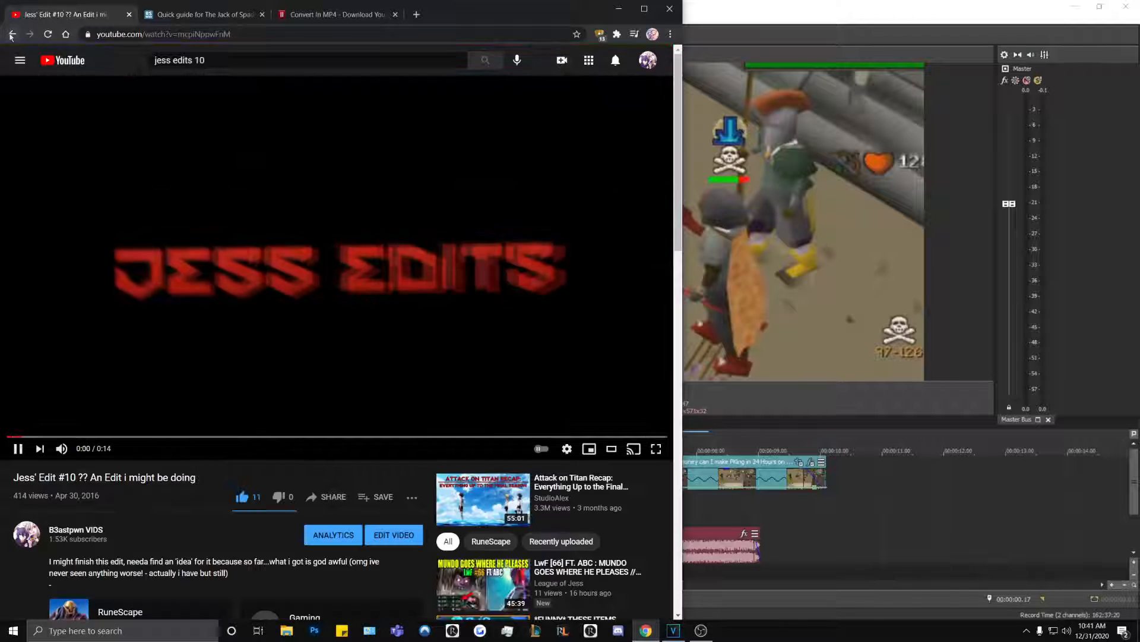
pyautogui.click(11, 33)
# Step: Open the "[Jess' Edits] #10 ~ Rs07PK Vid DestroYourself" video and pause it at 0:15
pyautogui.click(370, 126)
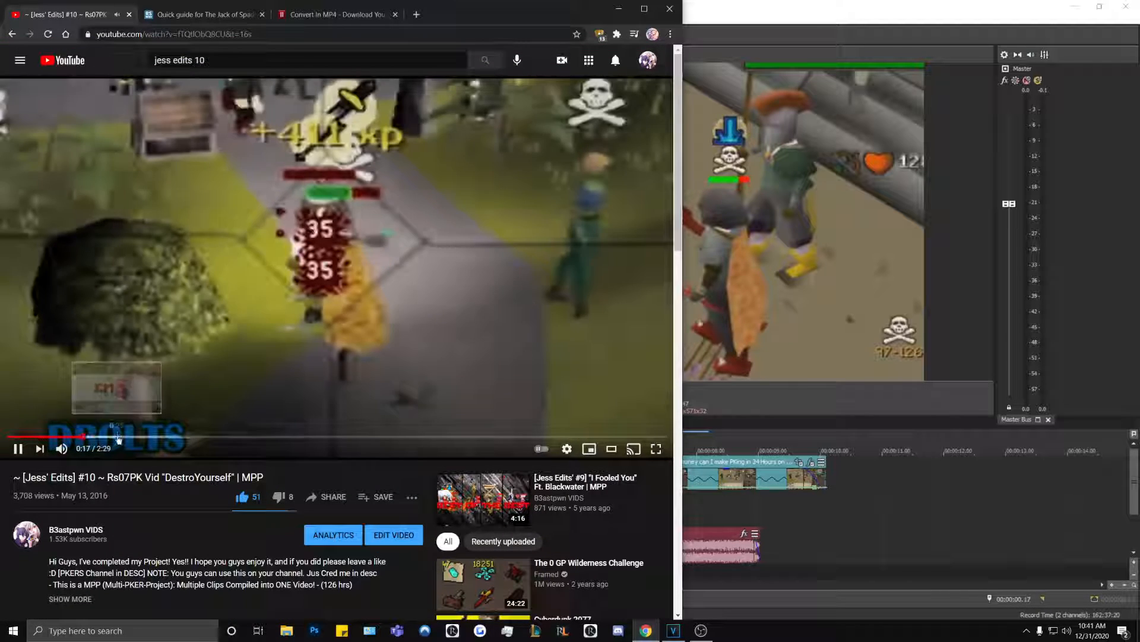
pyautogui.click(73, 438)
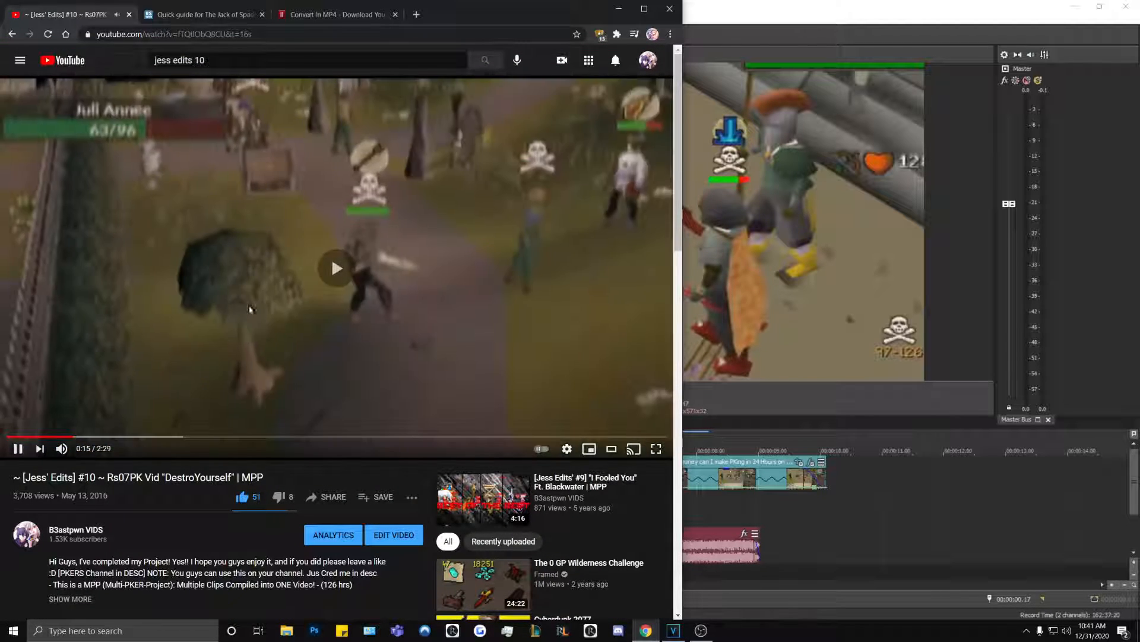
pyautogui.click(319, 314)
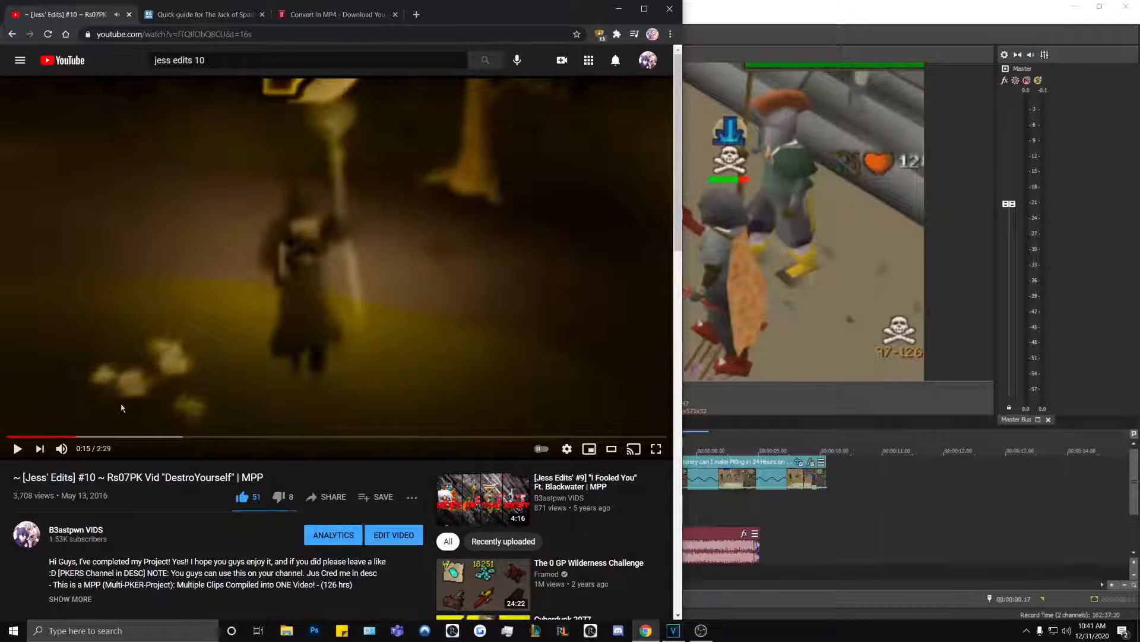
# Step: Review the YouTube video from 0:06 through the scenes up to 0:20, pause it and compare with the montage in VEGAS Pro
pyautogui.click(36, 437)
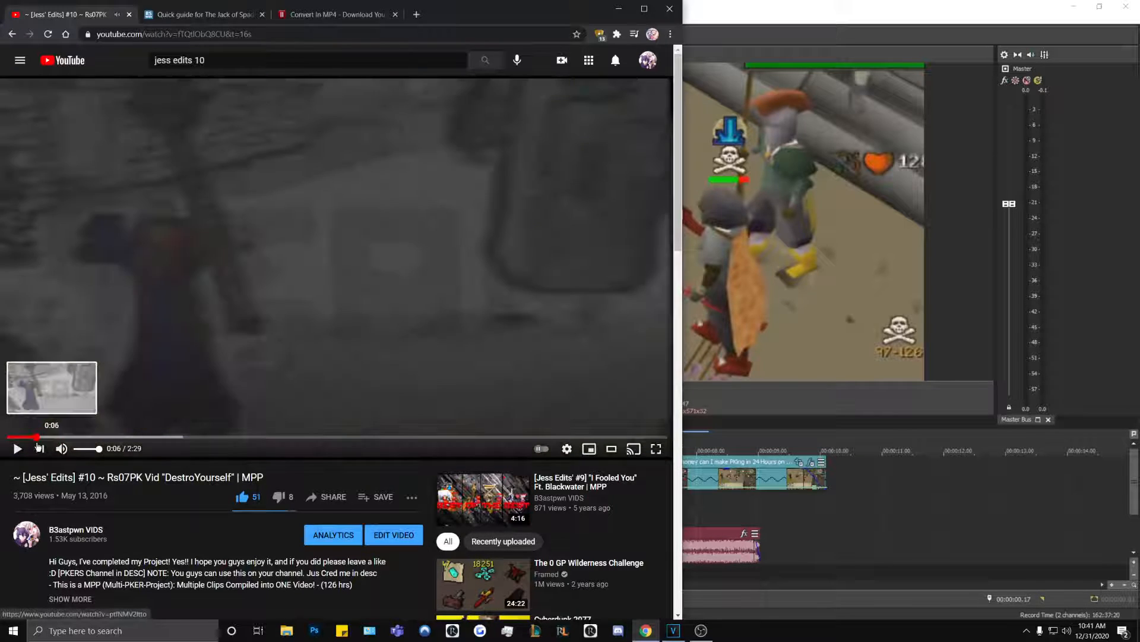
pyautogui.moveTo(36, 438); pyautogui.dragTo(94, 443)
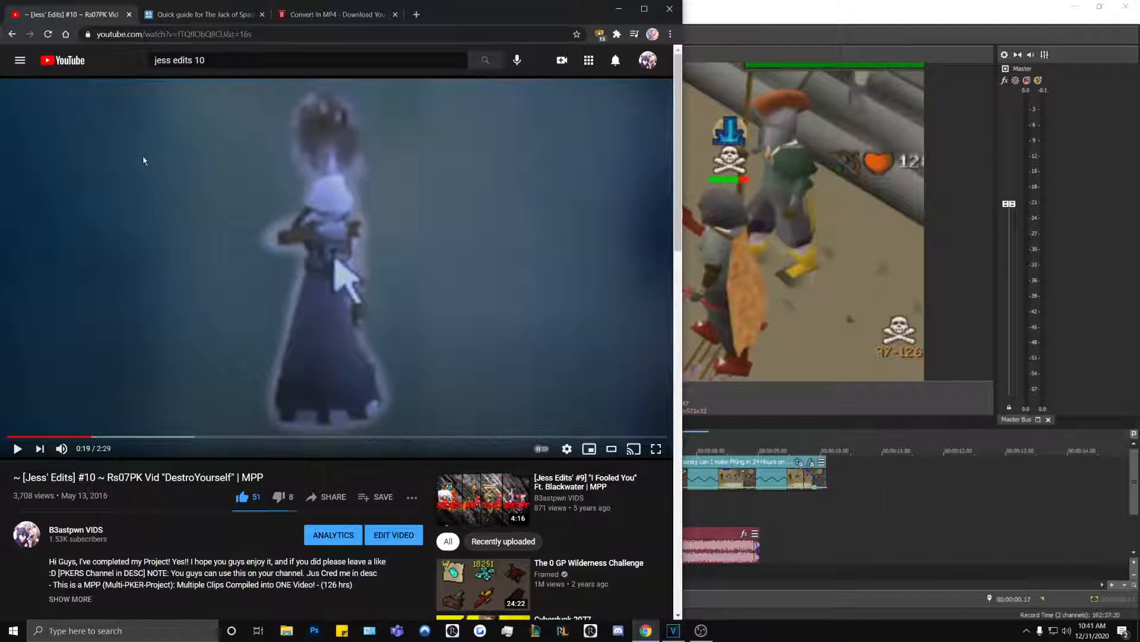
pyautogui.click(262, 275)
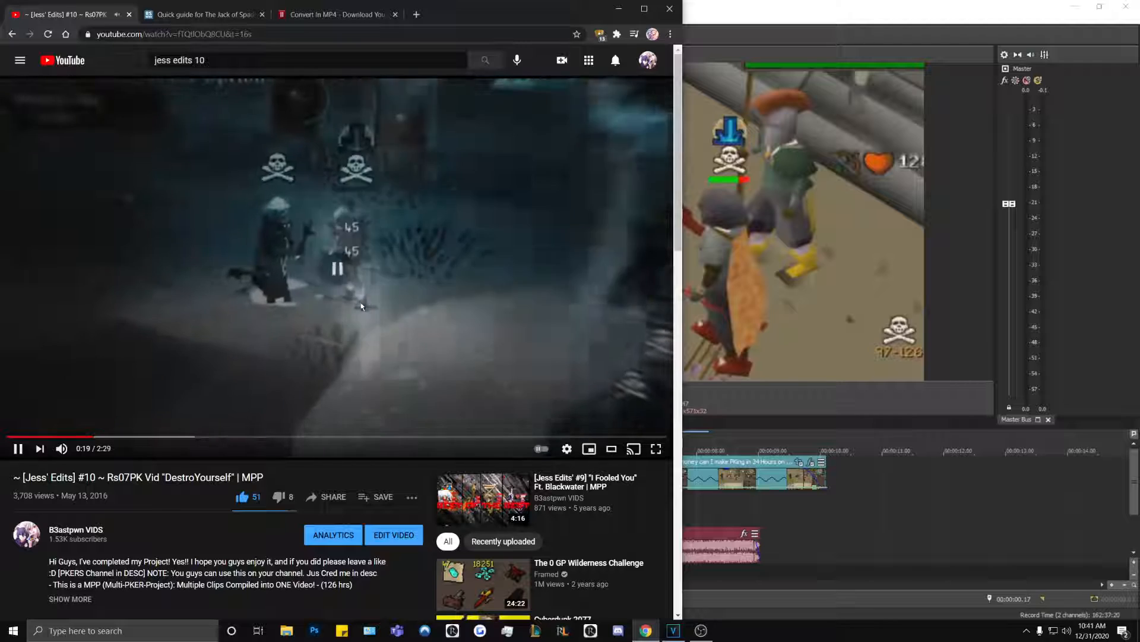
pyautogui.click(260, 314)
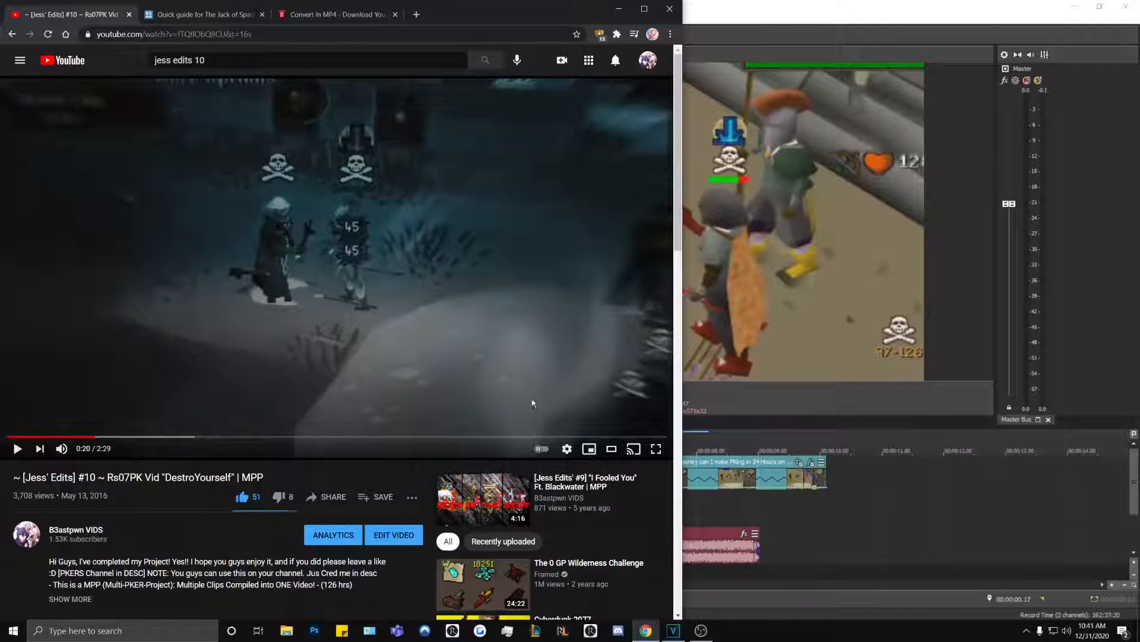
pyautogui.click(787, 300)
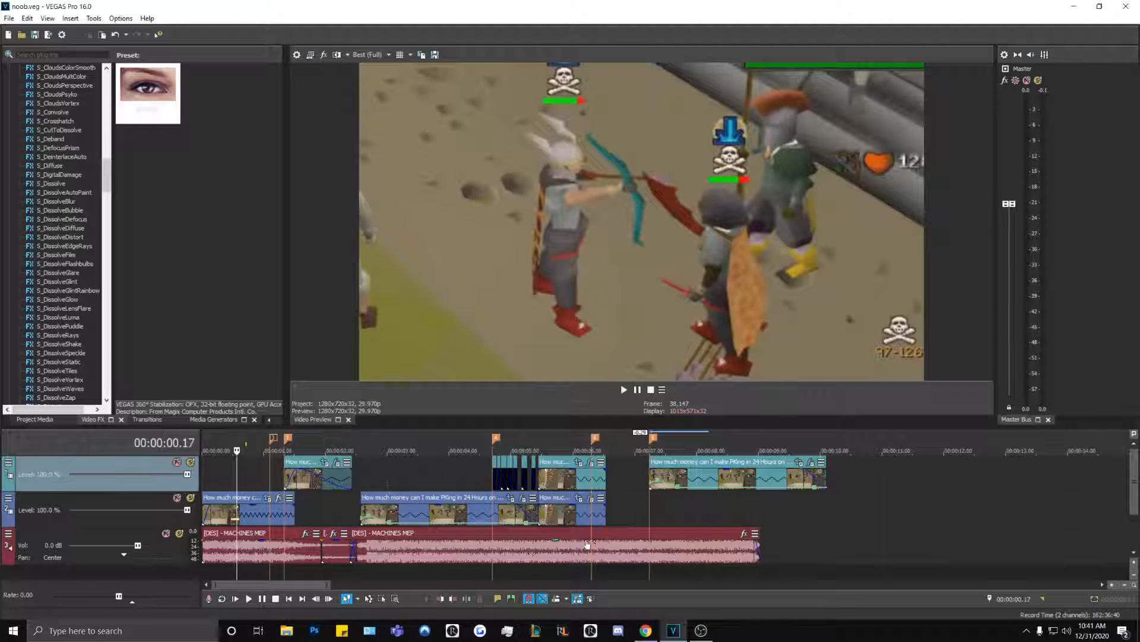
pyautogui.click(646, 630)
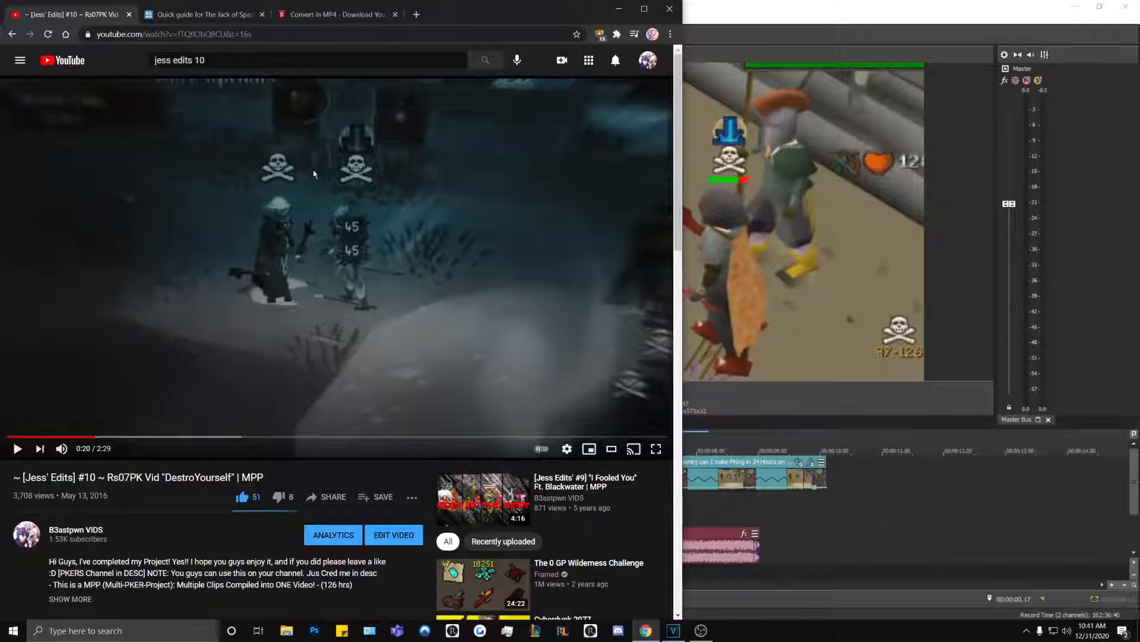
# Step: Search YouTube for "numbers overlay"
pyautogui.moveTo(237, 61); pyautogui.dragTo(74, 73)
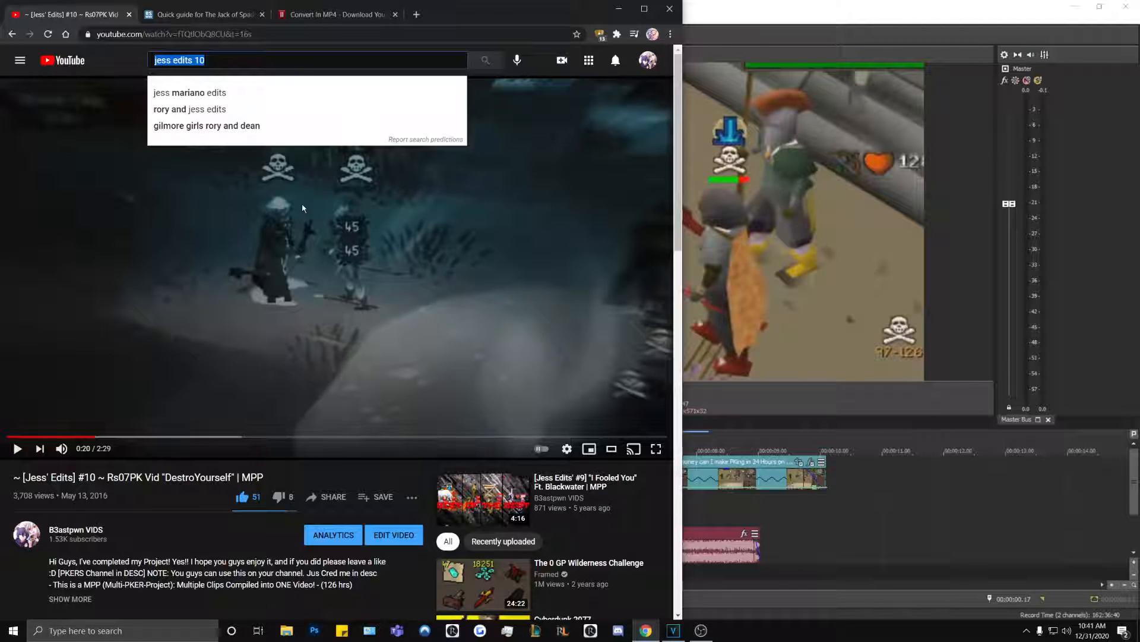
pyautogui.write('numbers overlay')
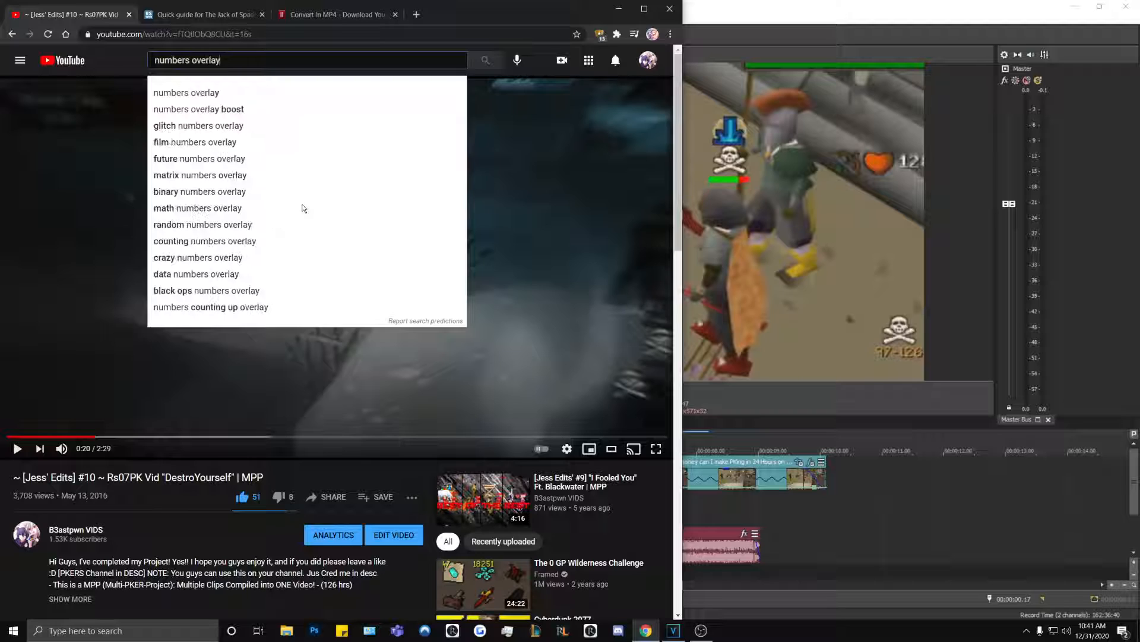
pyautogui.press('Return')
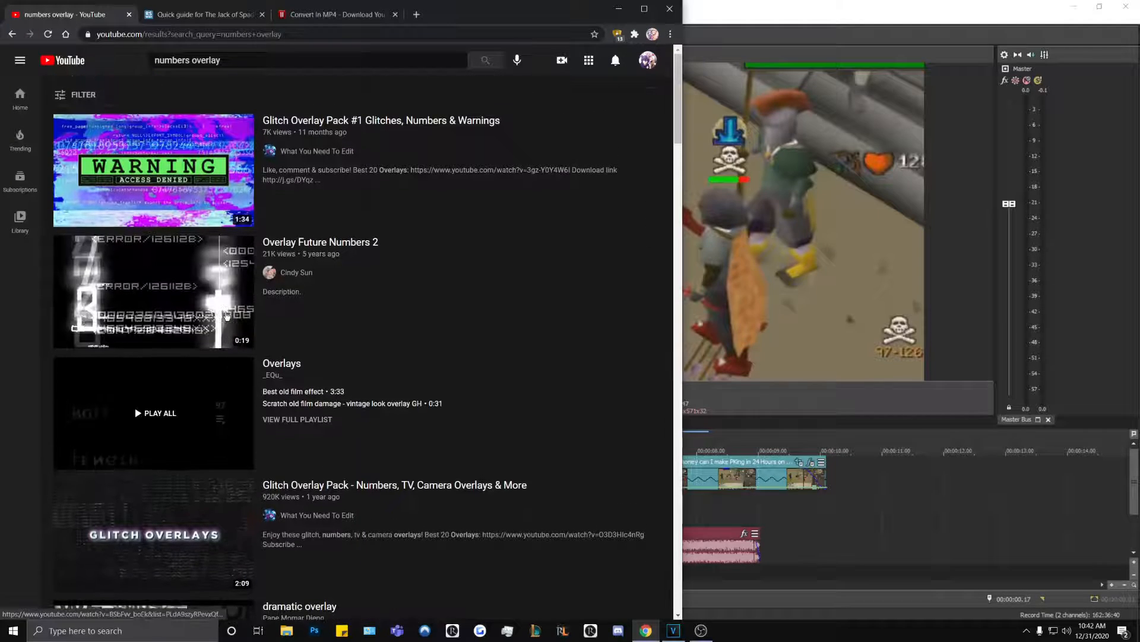
# Step: Switch to VEGAS Pro and place the red flare image from the project media on the upper video track, starting at the project's beginning
pyautogui.hotkey('alt', 'Tab')
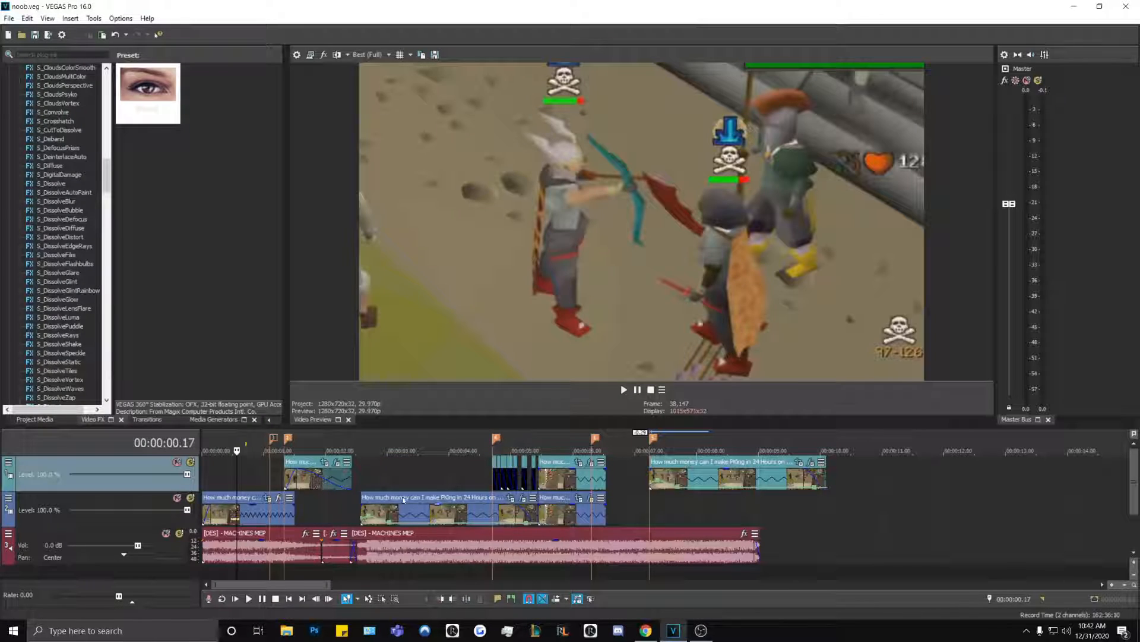
pyautogui.click(294, 475)
pyautogui.scroll(5, 294, 476)
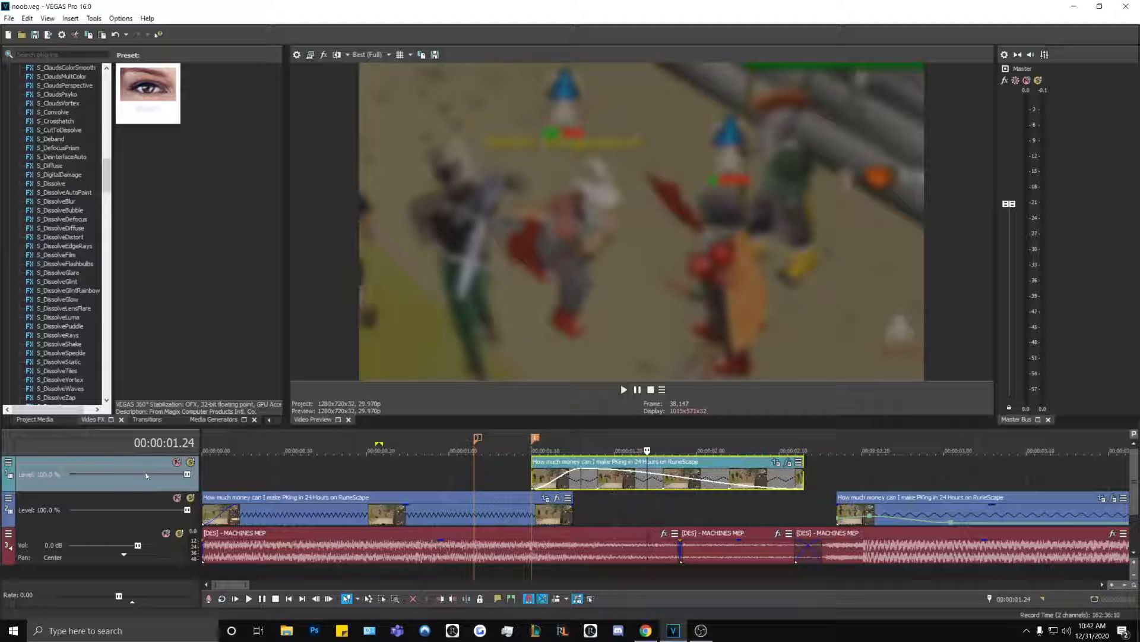
pyautogui.hotkey('alt', '1')
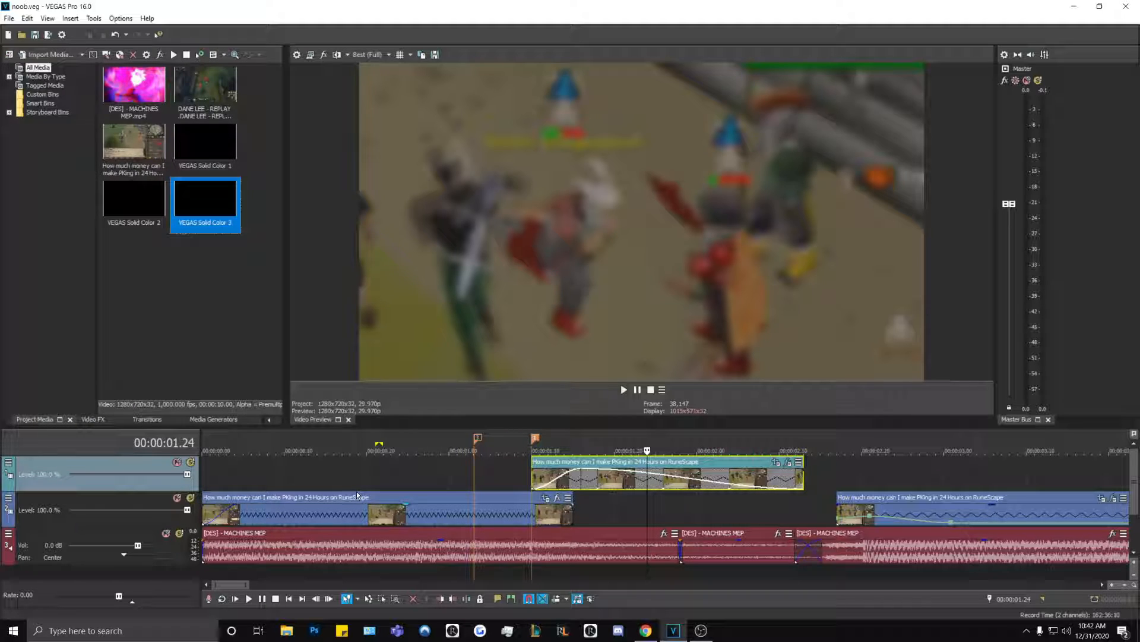
pyautogui.moveTo(134, 149); pyautogui.dragTo(309, 480)
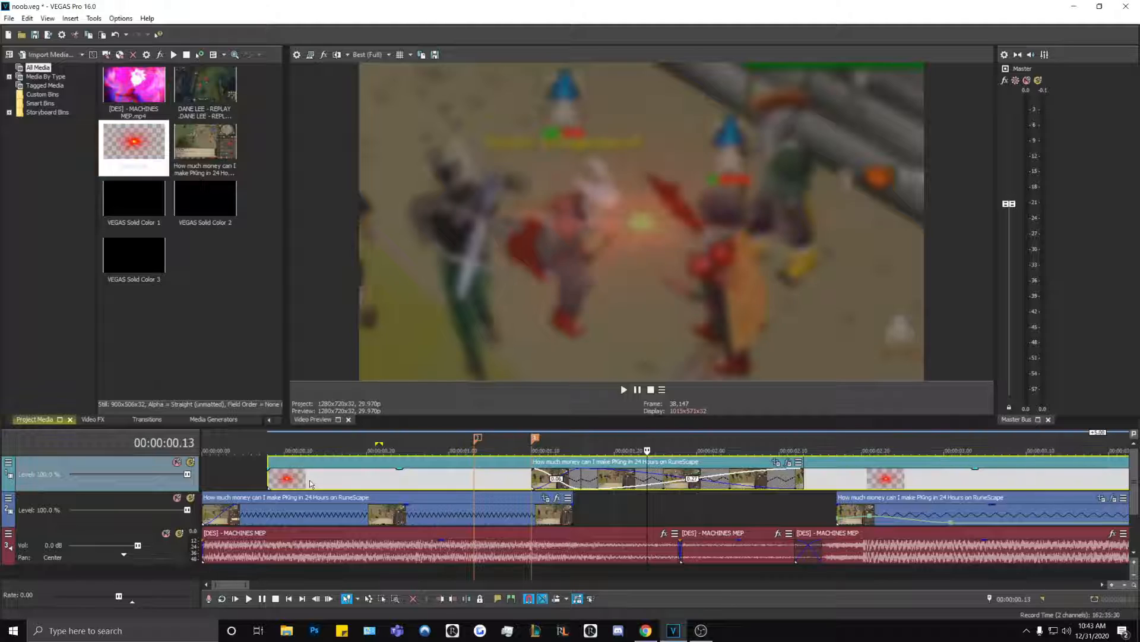
pyautogui.click(701, 630)
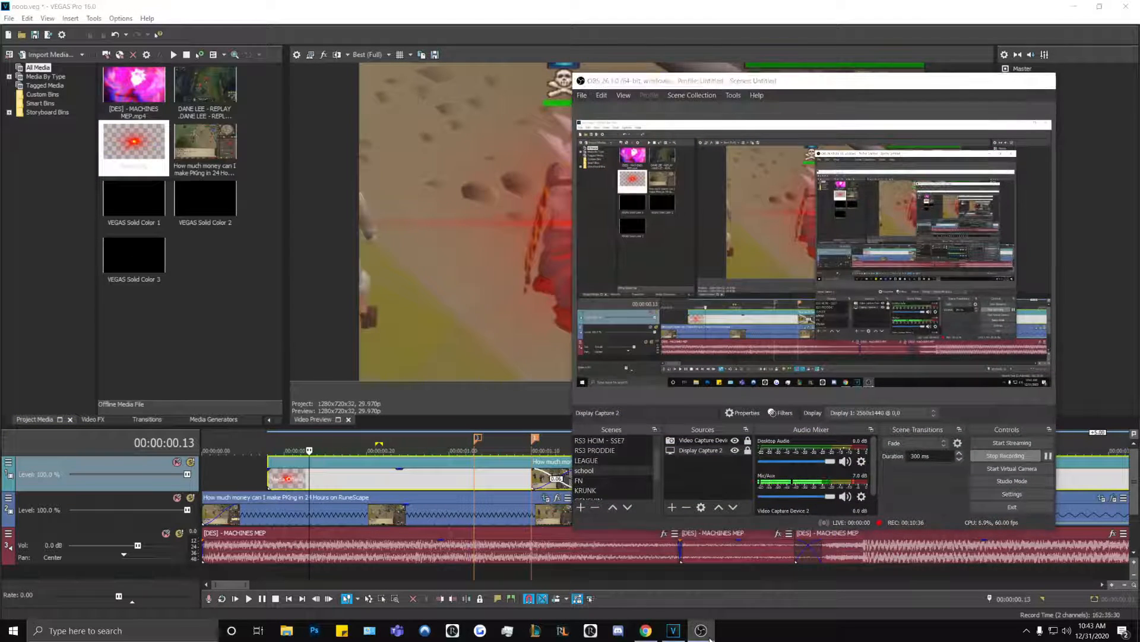
pyautogui.click(701, 630)
pyautogui.moveTo(268, 475); pyautogui.dragTo(187, 473)
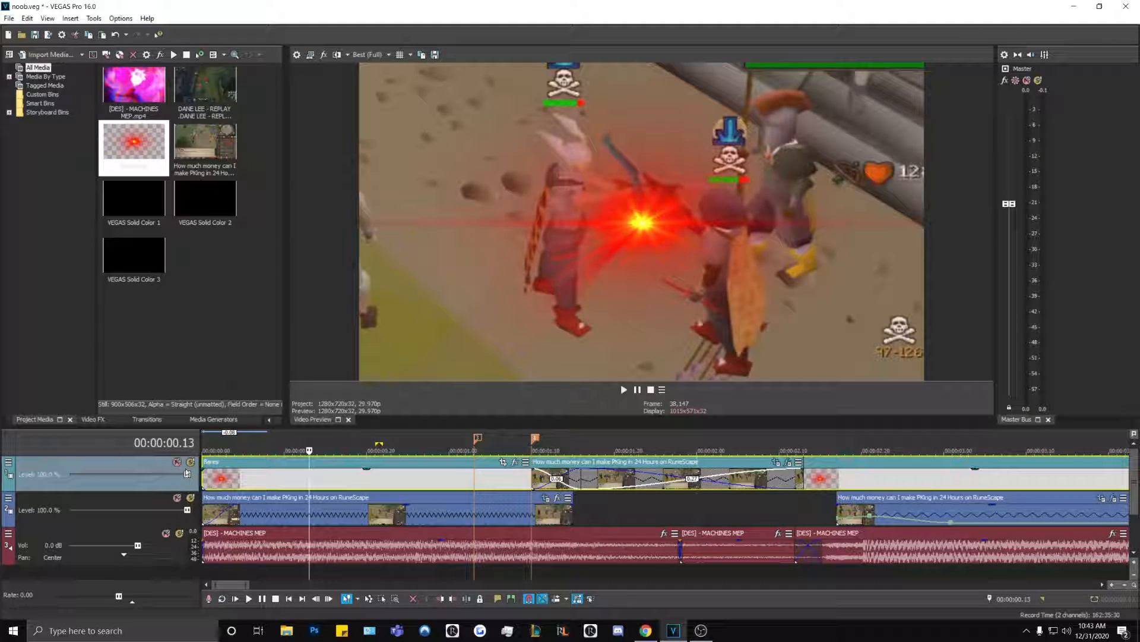
# Step: Set the upper video track's compositing mode to Add
pyautogui.rightClick(221, 478)
pyautogui.click(189, 466)
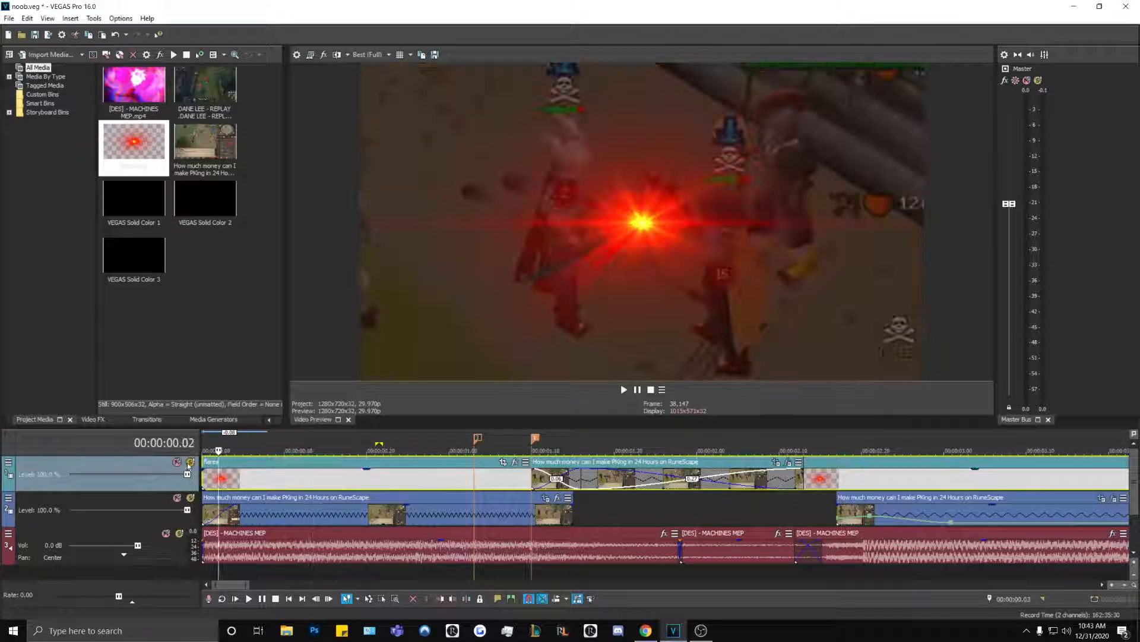
pyautogui.click(9, 462)
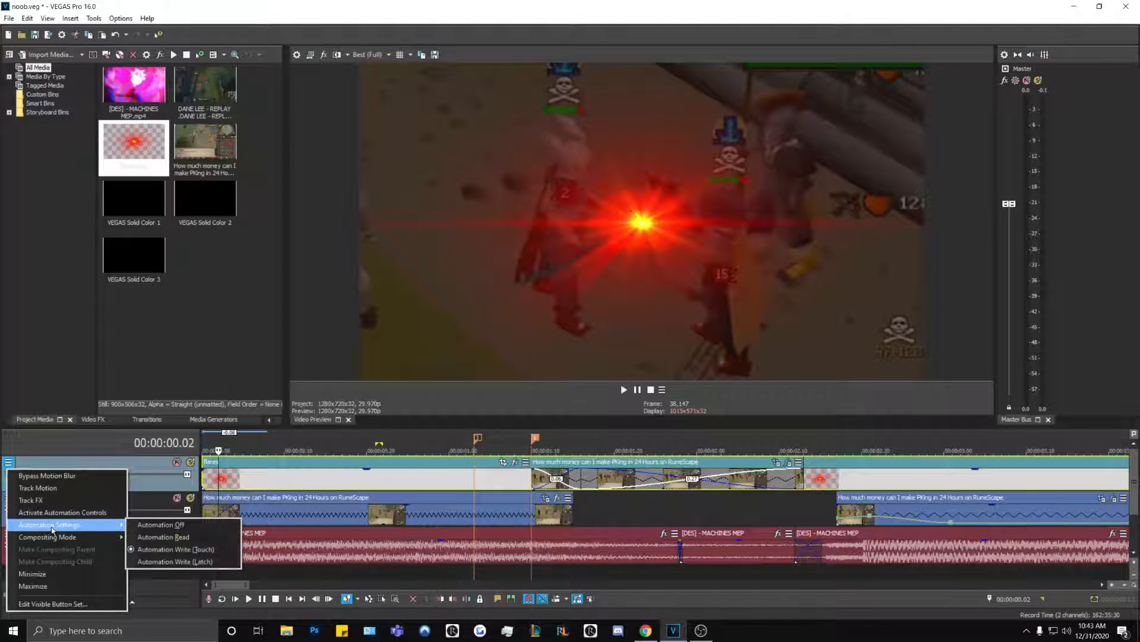
pyautogui.moveTo(52, 538)
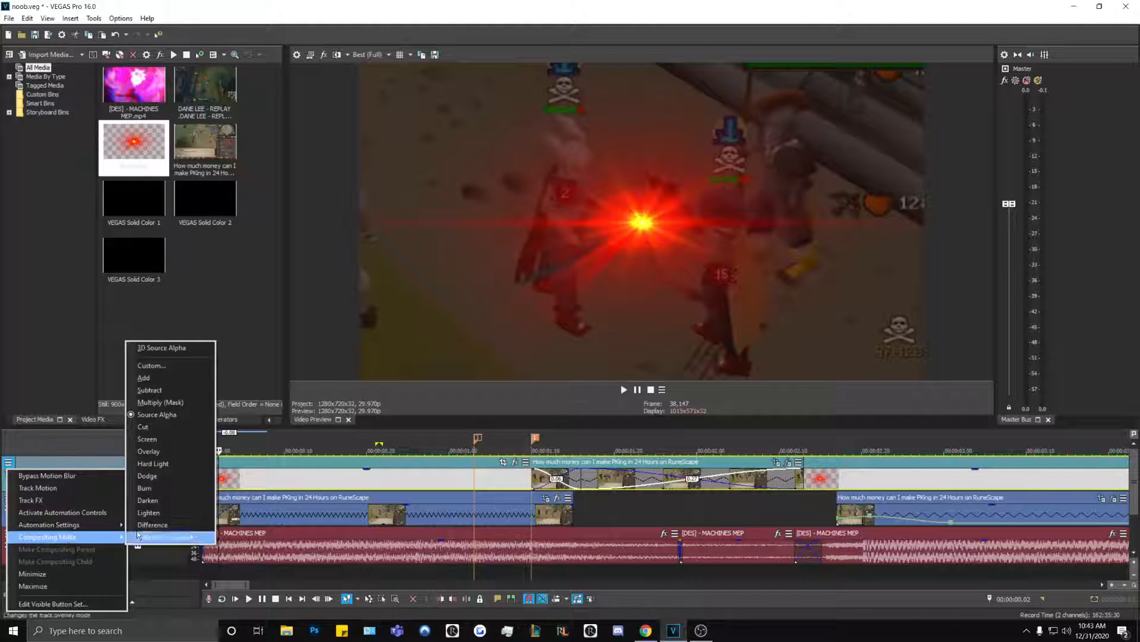
pyautogui.click(157, 380)
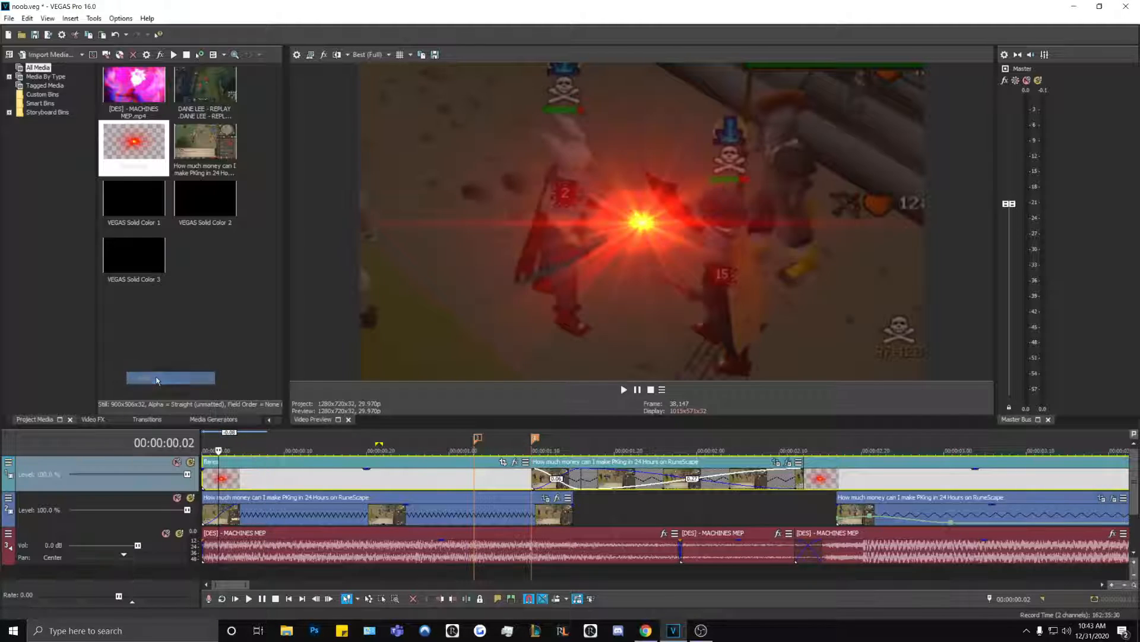
# Step: Delete the flare image from the upper video track and glance at the numbers overlay results in Chrome
pyautogui.click(258, 475)
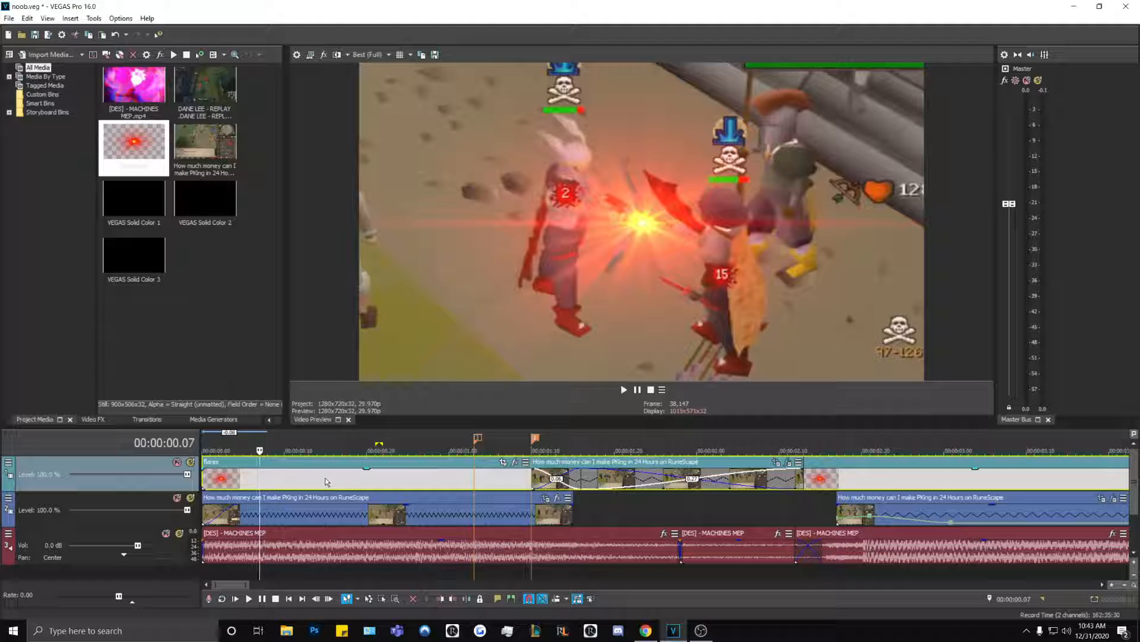
pyautogui.press('Delete')
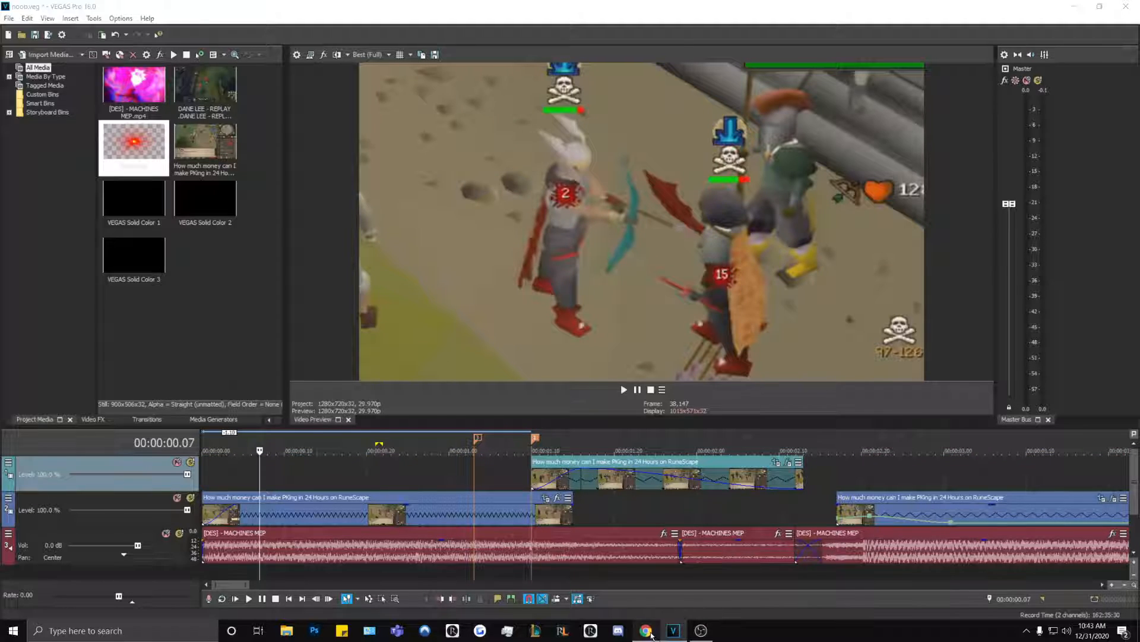
pyautogui.click(646, 629)
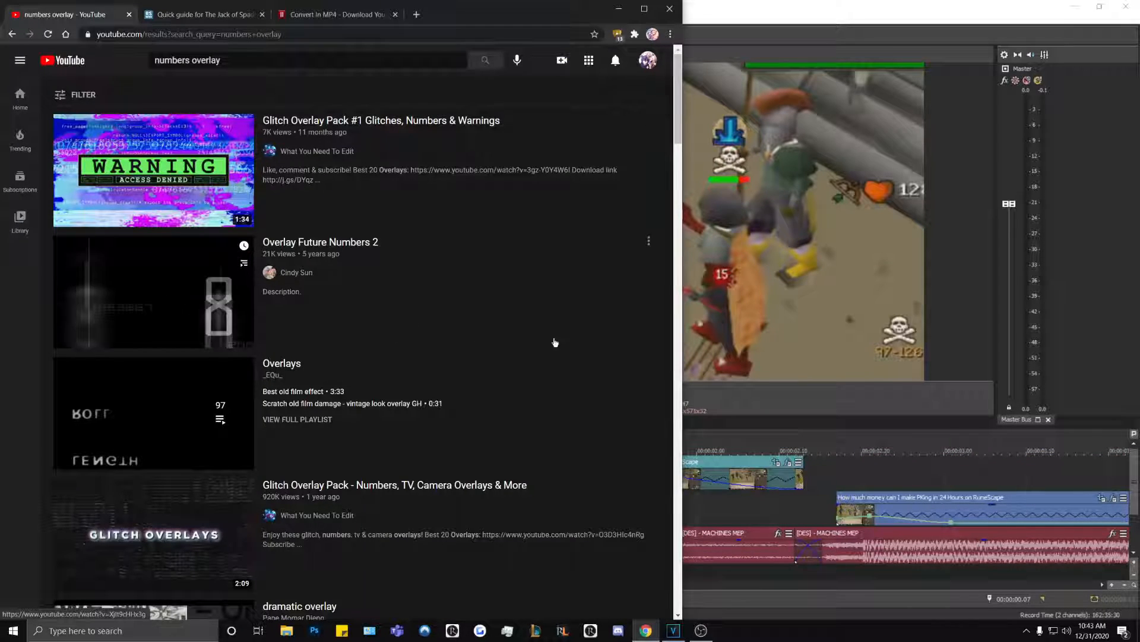
pyautogui.hotkey('alt', 'Tab')
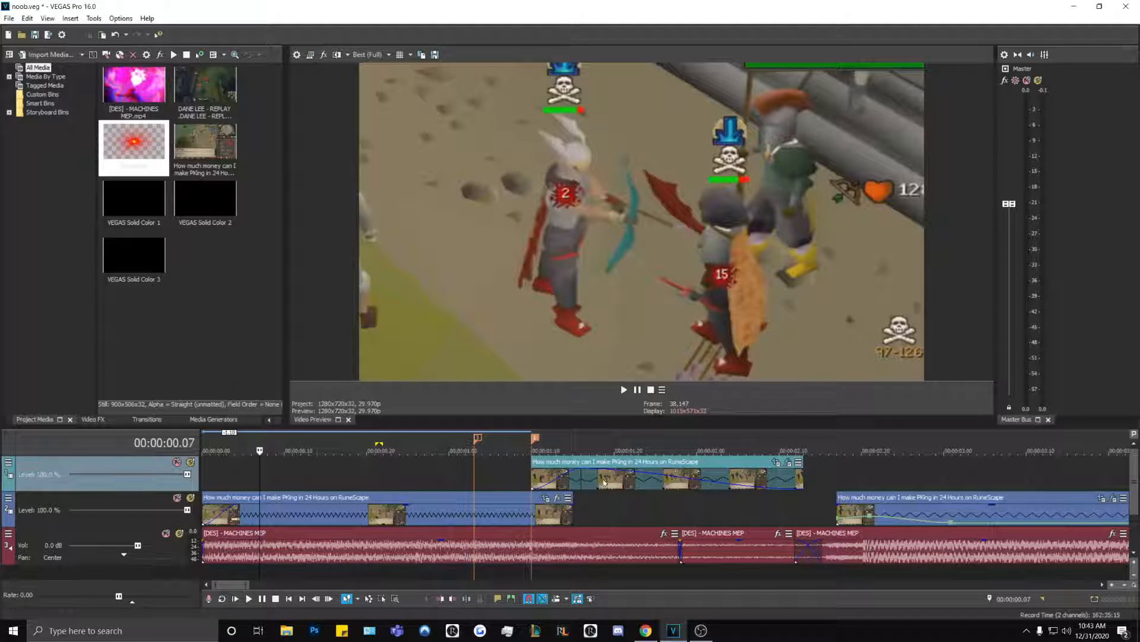
# Step: Lengthen the fade-in of the first clip on the lower video track until just before the second marker
pyautogui.click(309, 509)
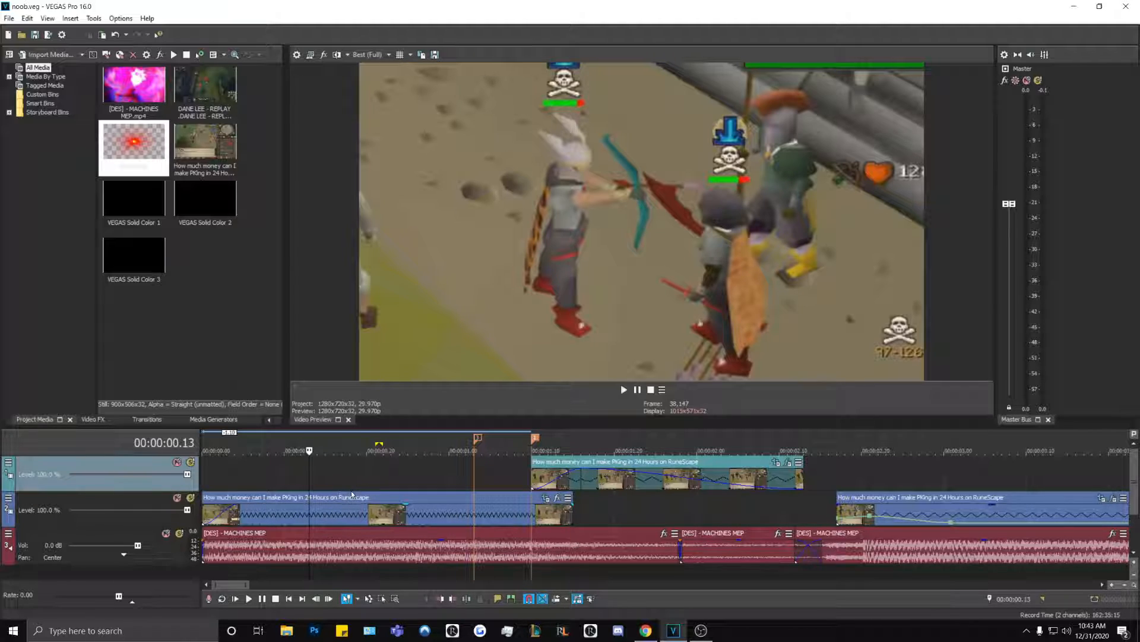
pyautogui.moveTo(332, 498)
pyautogui.mouseDown()
pyautogui.moveTo(336, 522)
pyautogui.moveTo(347, 496)
pyautogui.mouseUp()
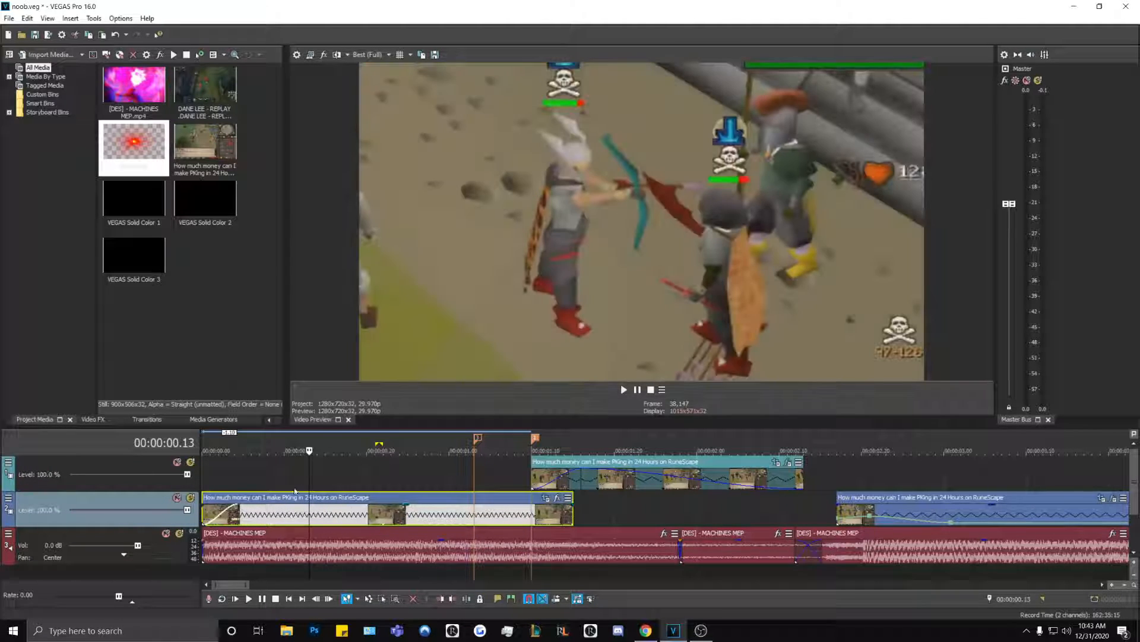
pyautogui.click(219, 489)
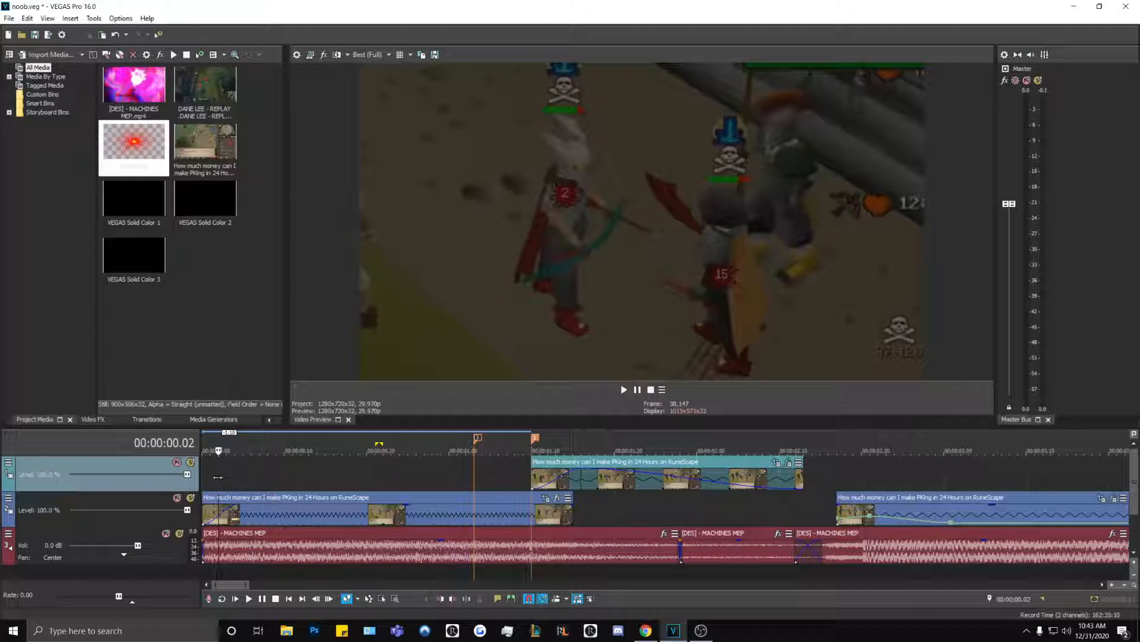
pyautogui.moveTo(218, 477); pyautogui.dragTo(203, 478)
pyautogui.press('space')
pyautogui.press('space')
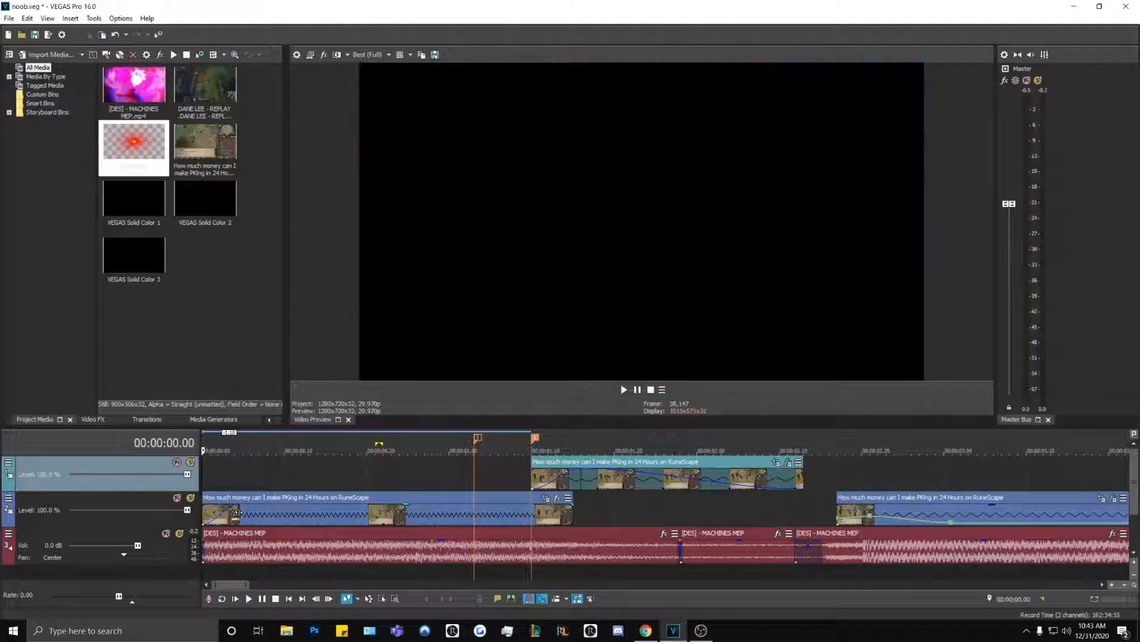
pyautogui.moveTo(237, 512); pyautogui.dragTo(527, 512)
# Step: Play the montage from the beginning, then check playback at the 00:00:04.21 marker
pyautogui.press('space')
pyautogui.press('space')
pyautogui.press('space')
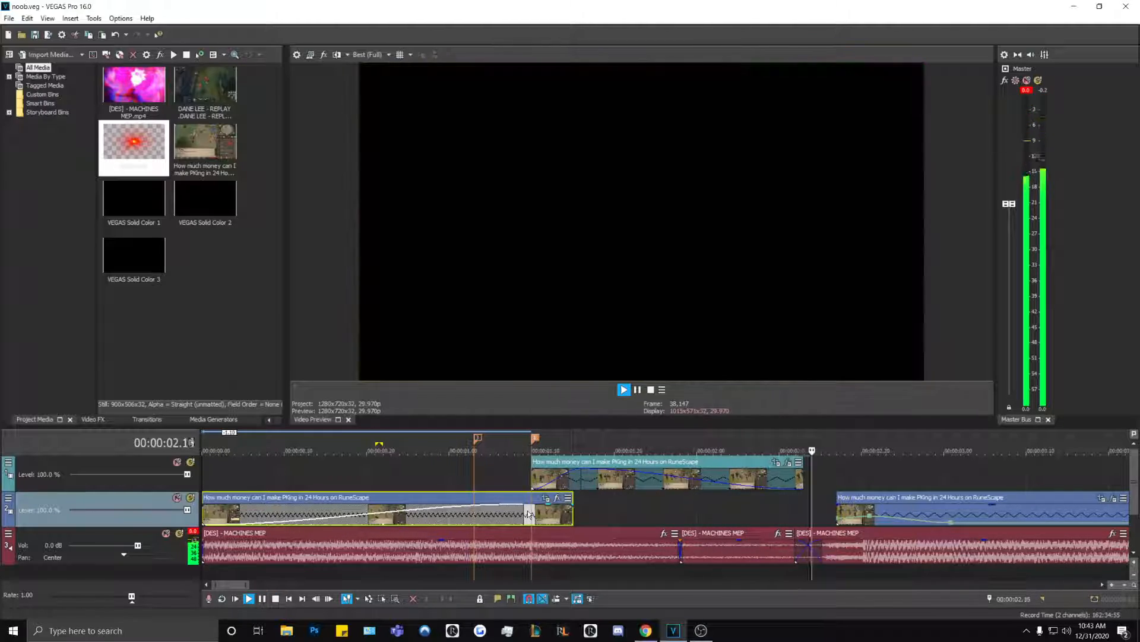
pyautogui.scroll(-4, 527, 511)
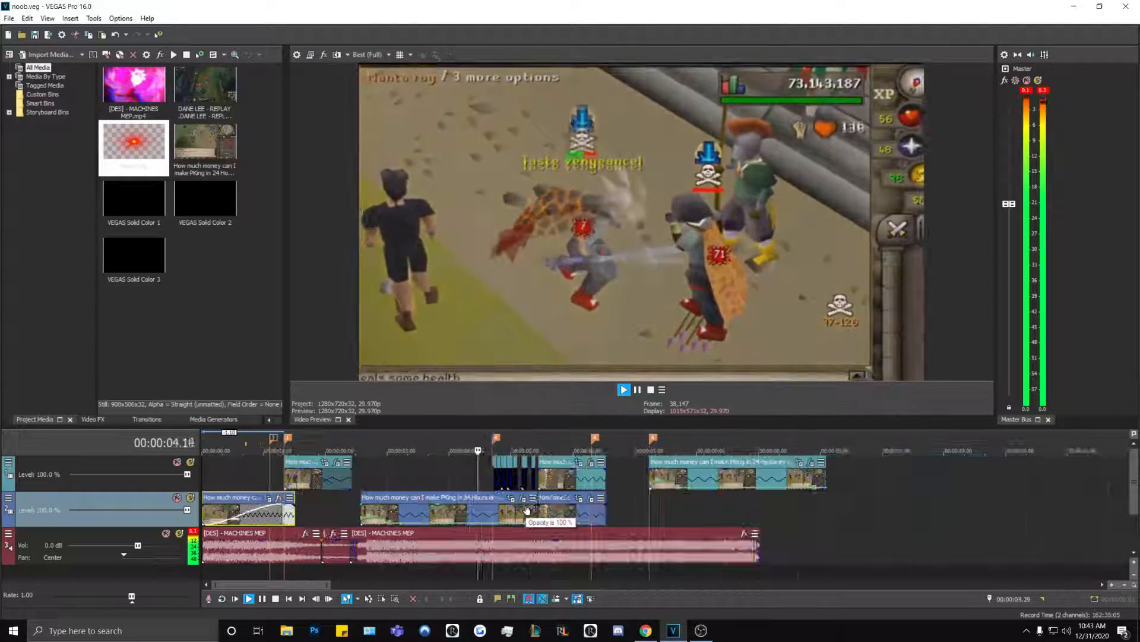
pyautogui.press('space')
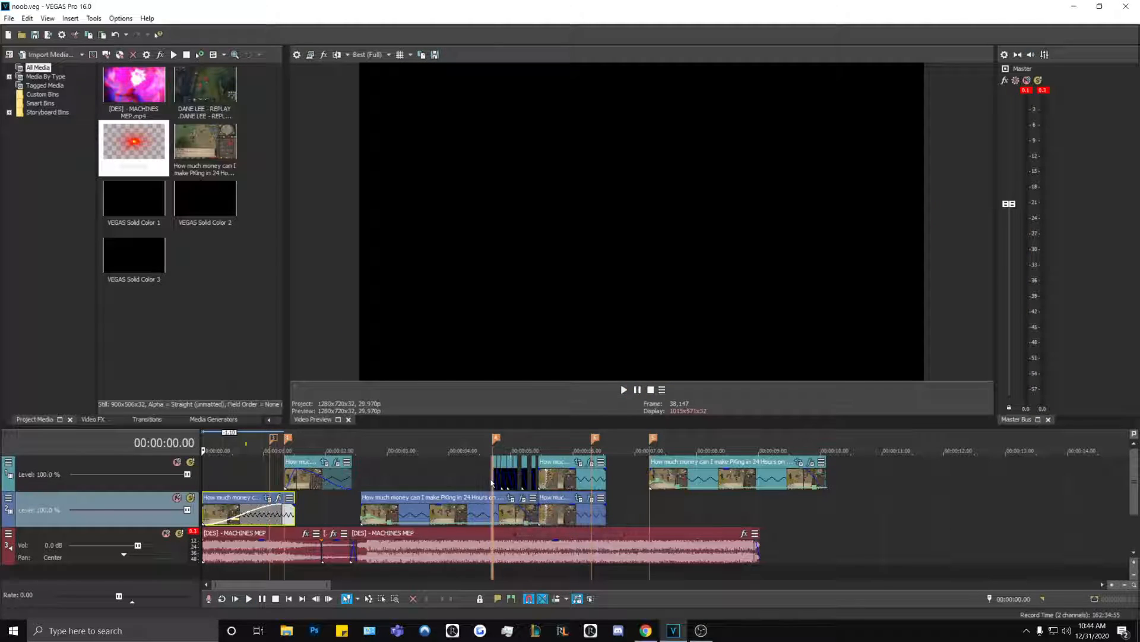
pyautogui.click(492, 483)
pyautogui.press('space')
pyautogui.press('space')
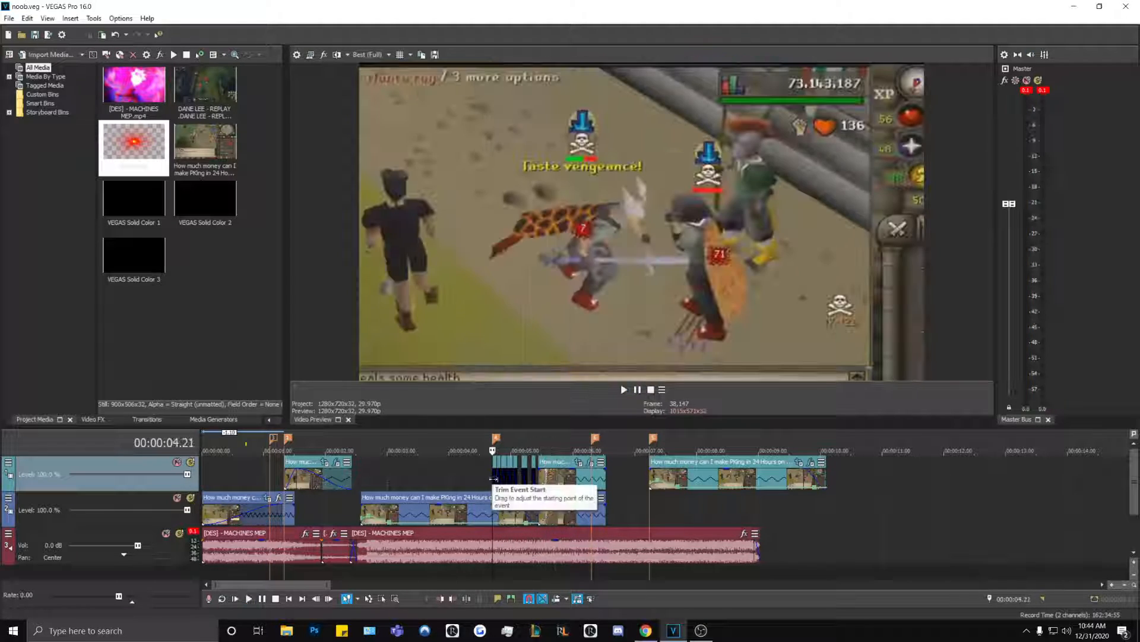
# Step: Inspect the short black clips after the 00:00:04.21 marker and the earlier clip joins, then play from among the black clips
pyautogui.scroll(5, 492, 479)
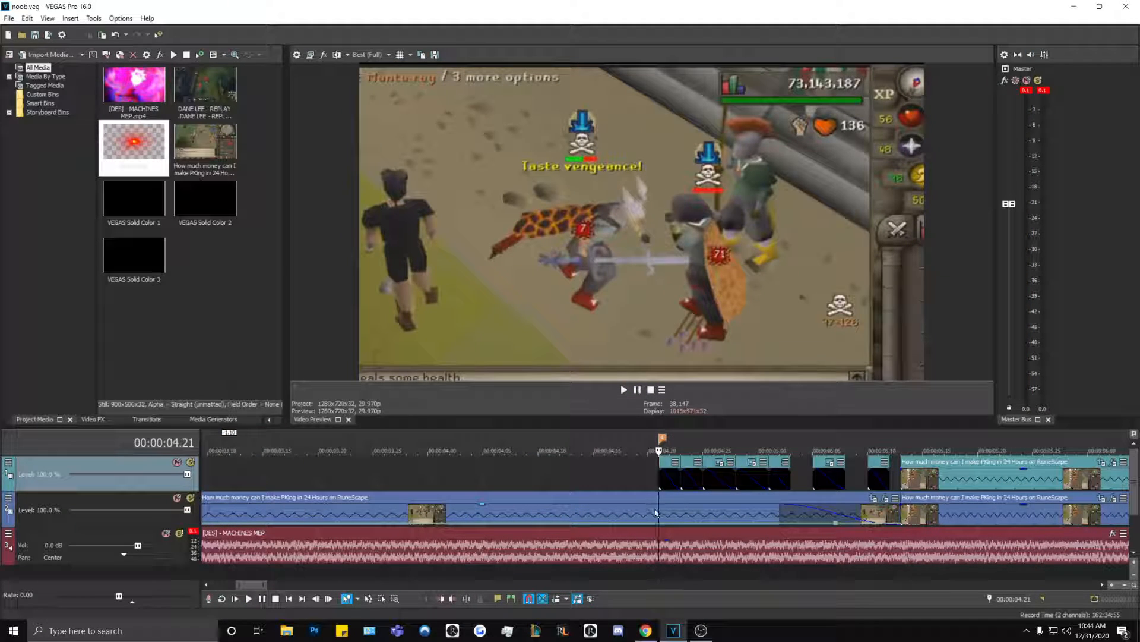
pyautogui.scroll(-3, 657, 511)
pyautogui.press('space')
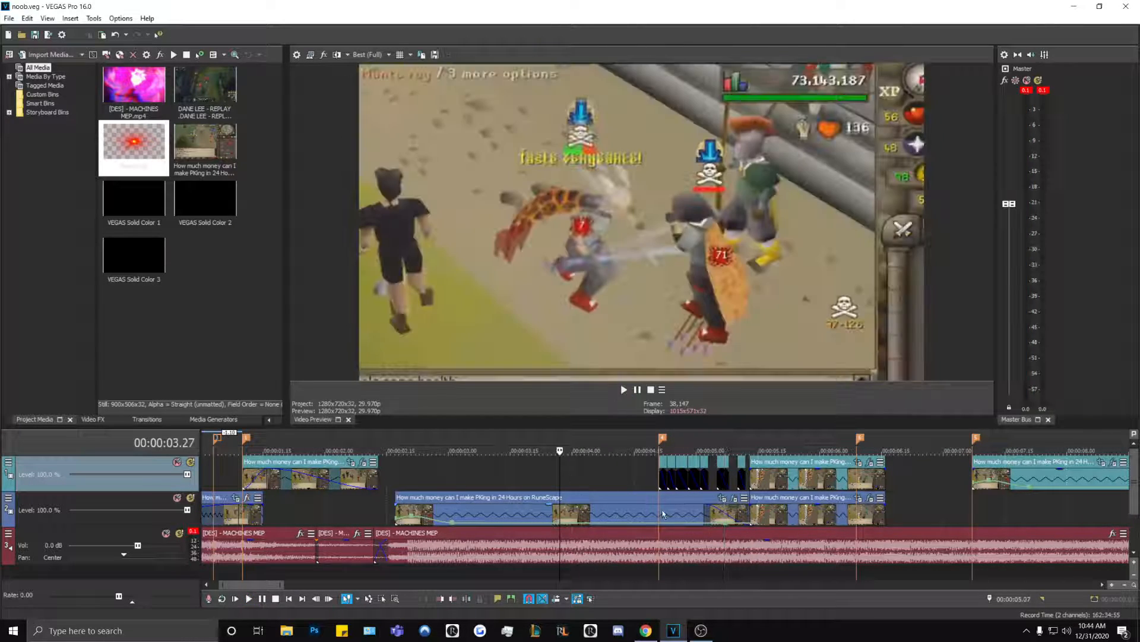
pyautogui.click(668, 507)
pyautogui.moveTo(668, 499); pyautogui.dragTo(238, 479)
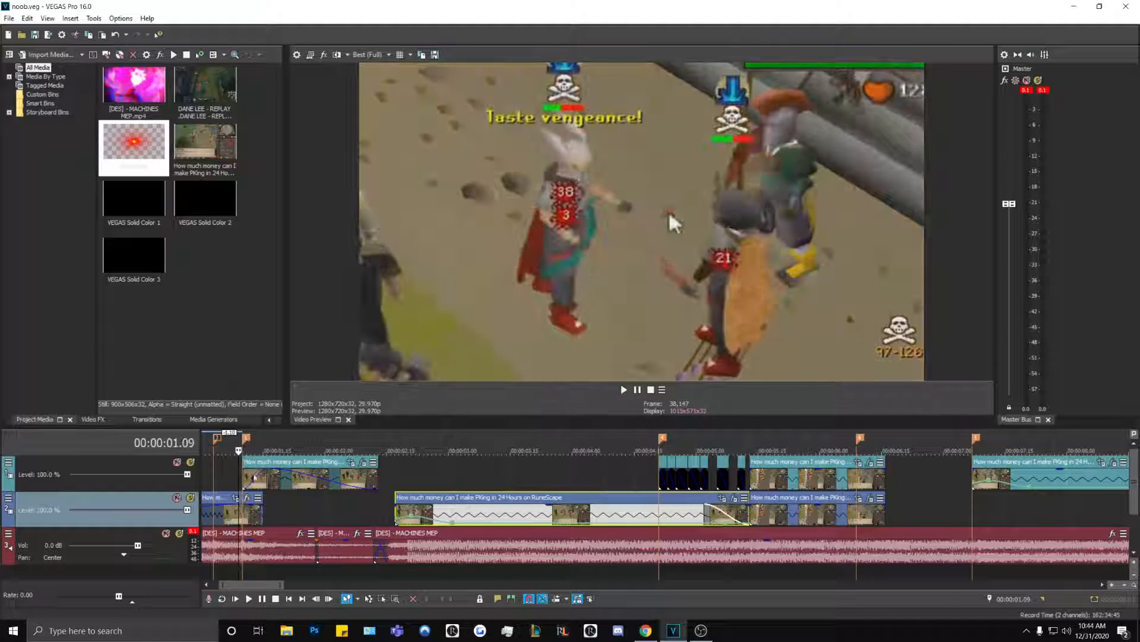
pyautogui.scroll(3, 239, 480)
pyautogui.moveTo(630, 509); pyautogui.dragTo(311, 511)
pyautogui.scroll(-3, 311, 510)
pyautogui.click(508, 480)
pyautogui.press('space')
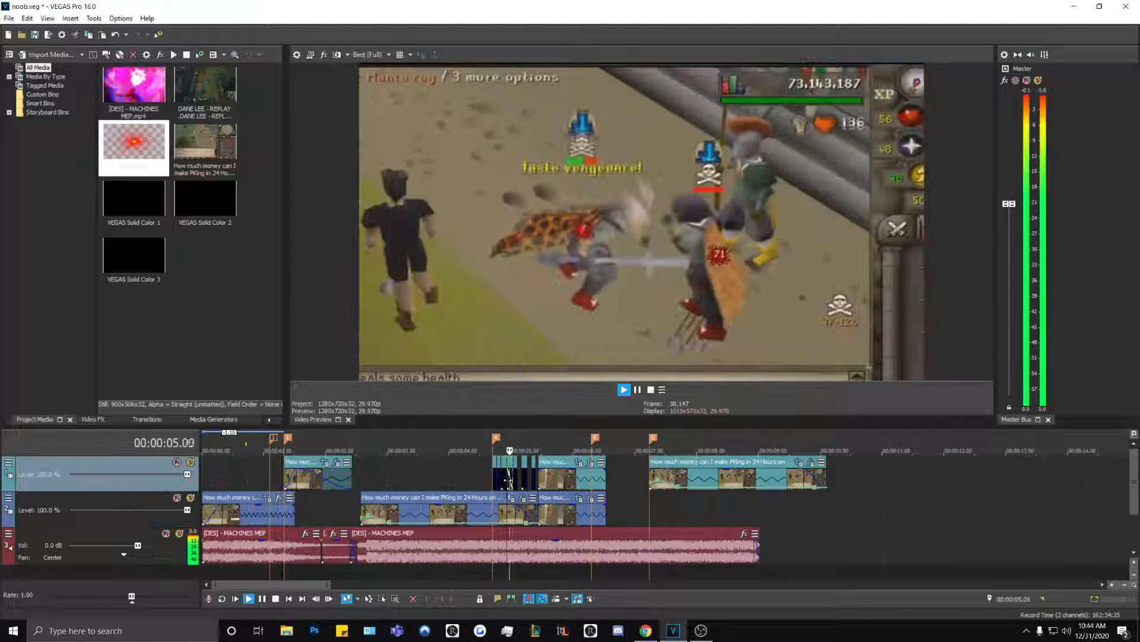
# Step: Stop the montage playback among the black clips, check the running recording in OBS and return to VEGAS Pro
pyautogui.press('space')
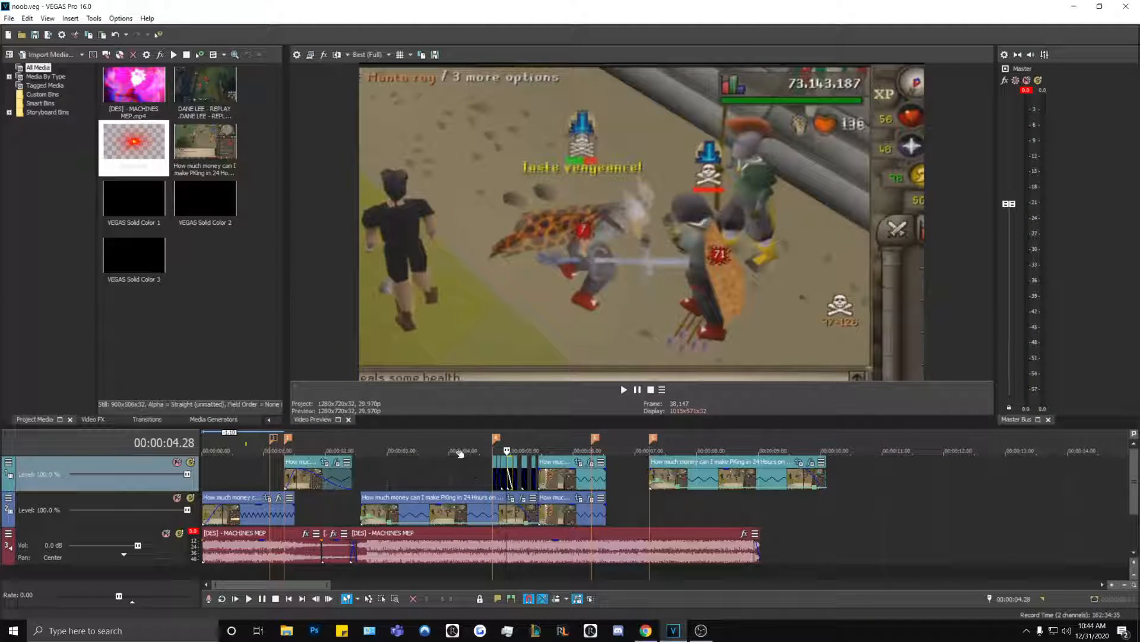
pyautogui.click(710, 632)
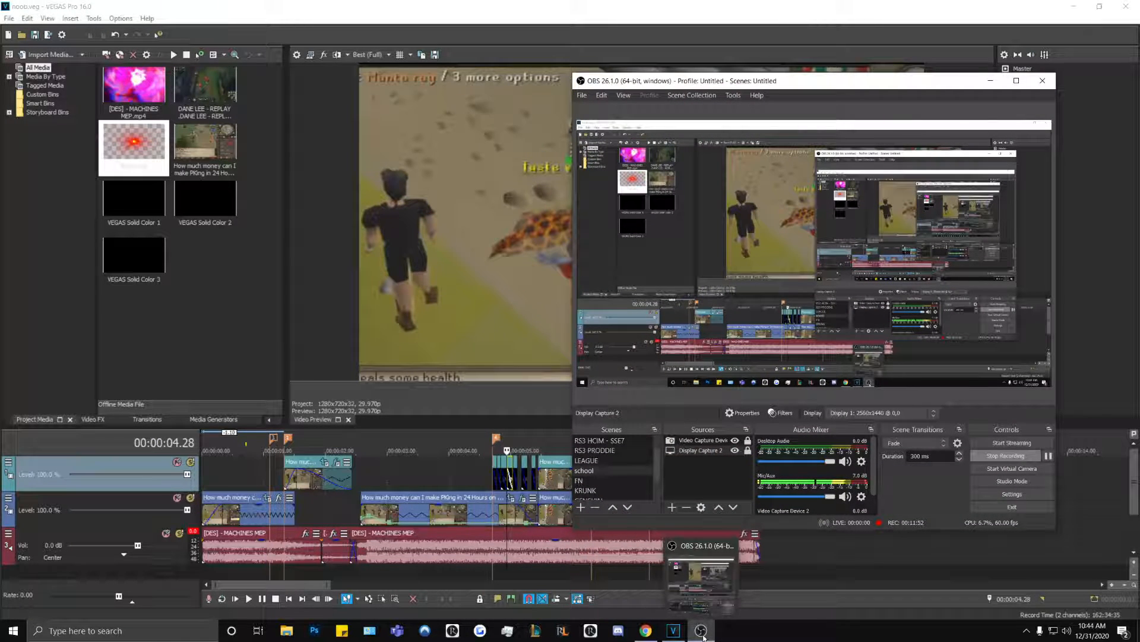
pyautogui.click(702, 635)
pyautogui.click(701, 634)
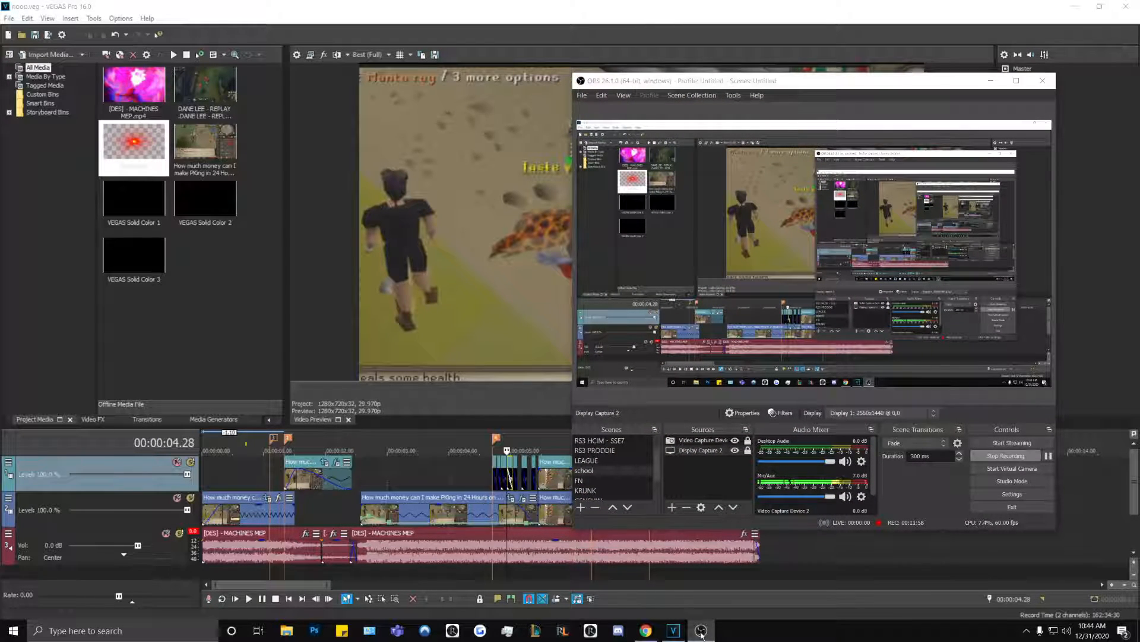
pyautogui.click(702, 635)
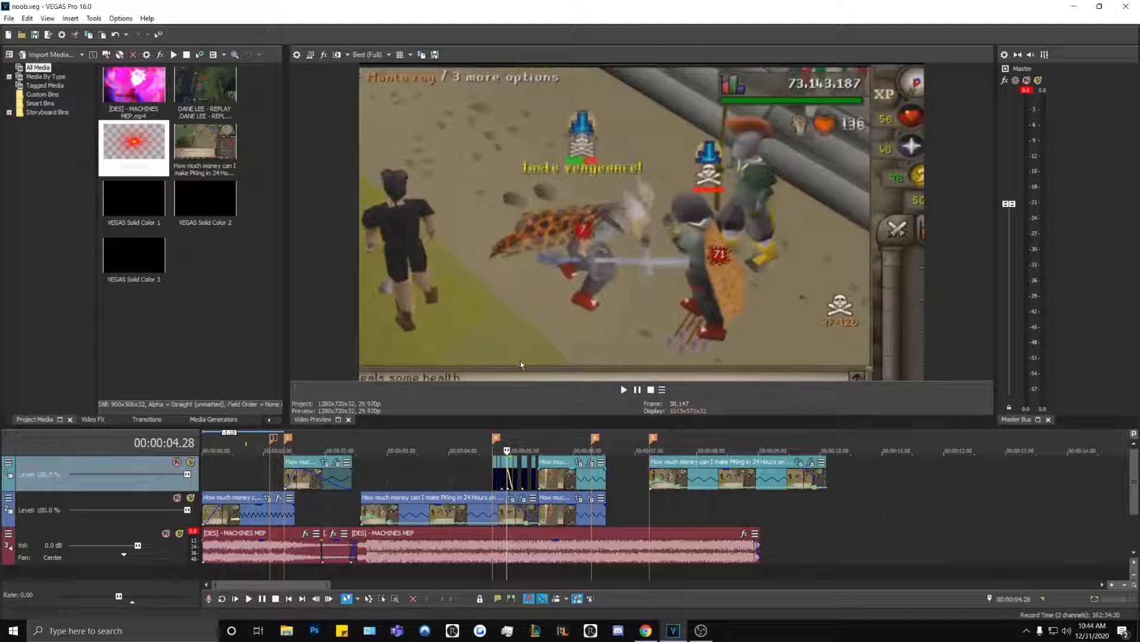
pyautogui.scroll(3, 569, 508)
pyautogui.scroll(-3, 569, 508)
pyautogui.scroll(-3, 624, 497)
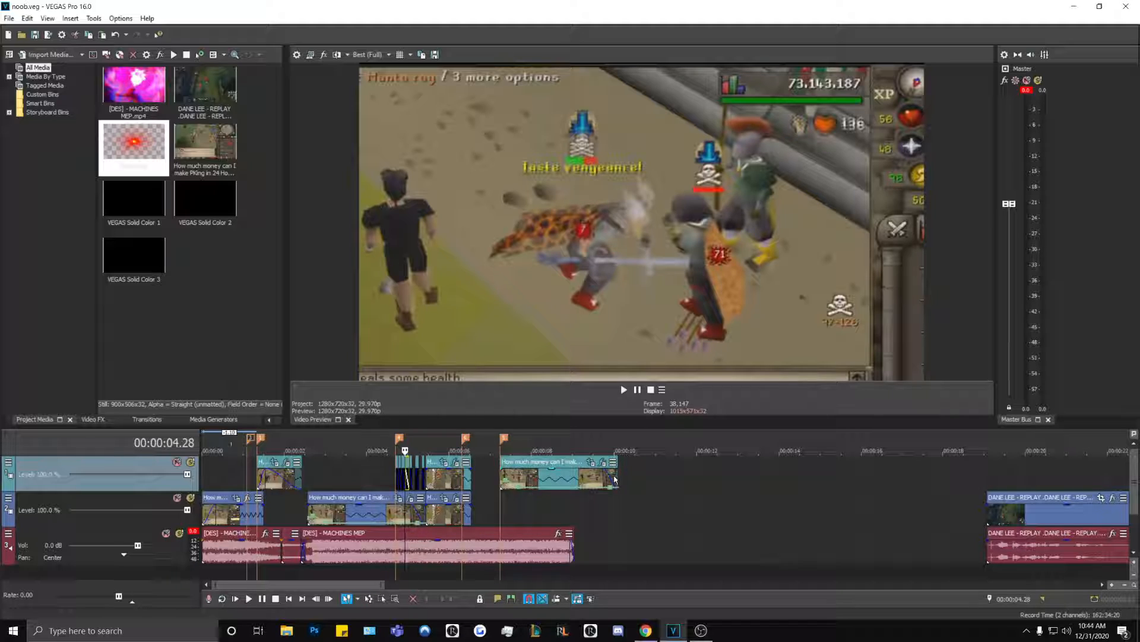
pyautogui.click(701, 629)
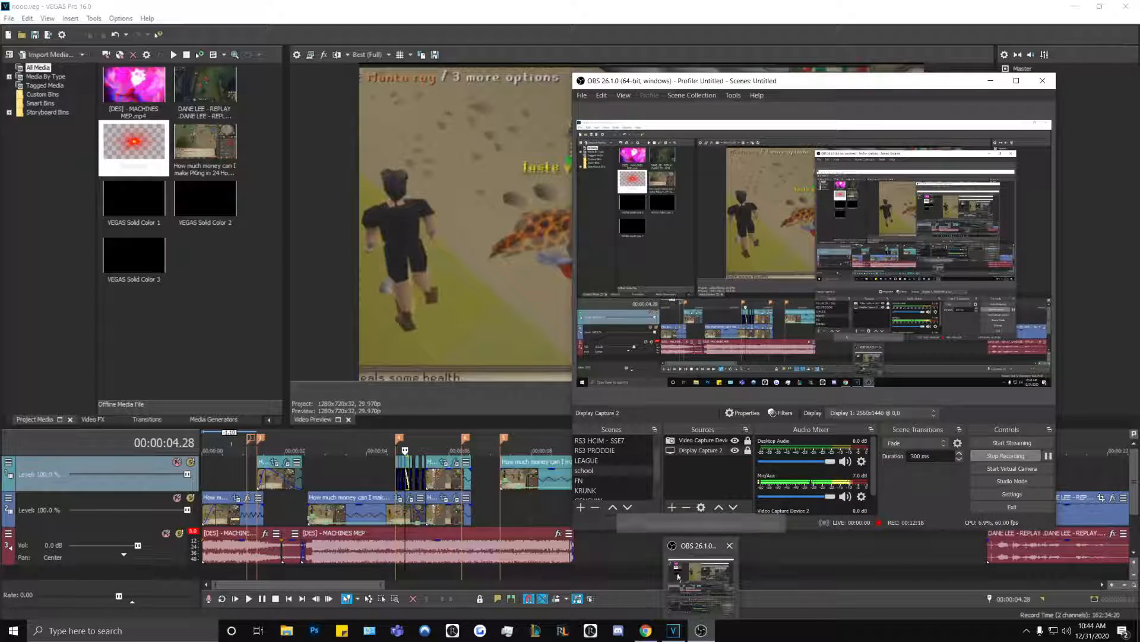
pyautogui.click(465, 301)
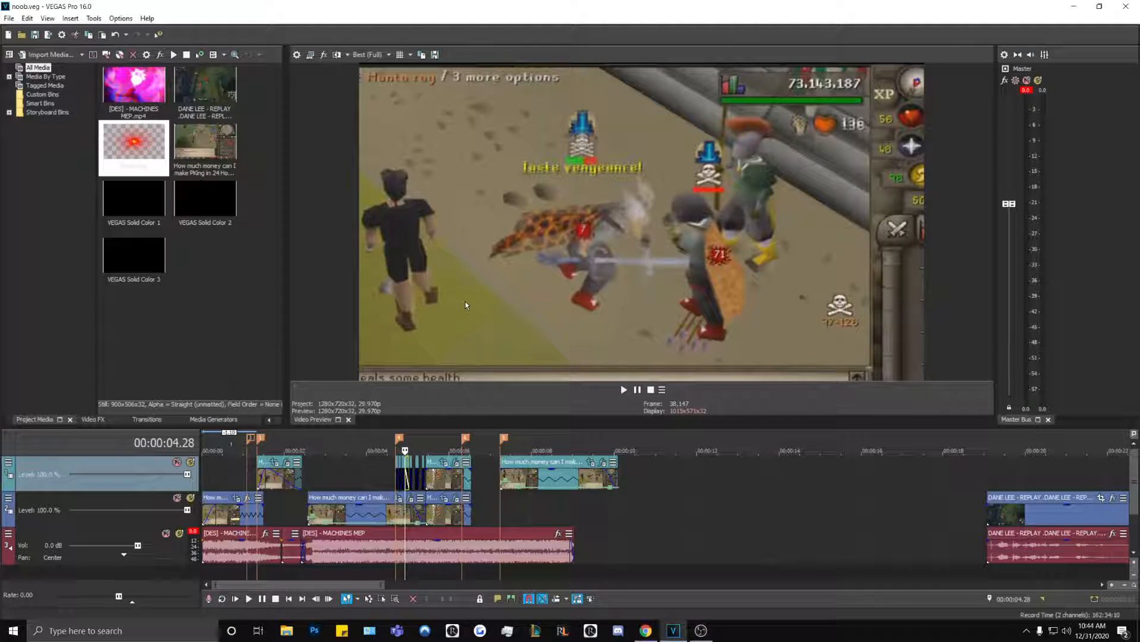